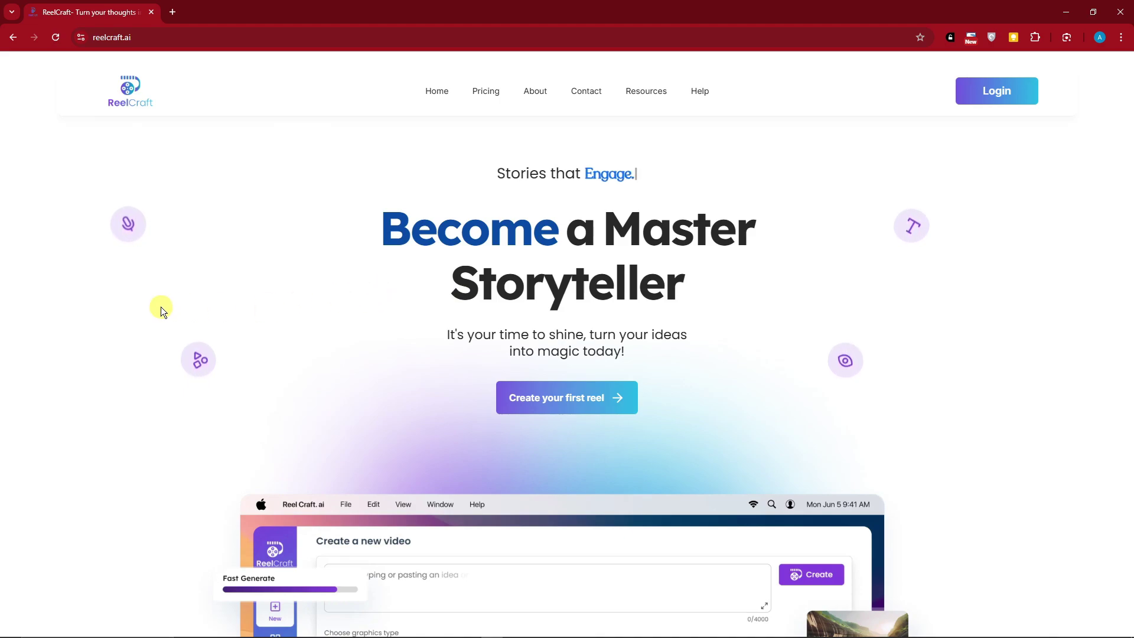
Step: Look over the ReelCraft home page, from the product preview to the sample video carousel
scroll(161, 308, "down", 1)
scroll(161, 307, "down", 4)
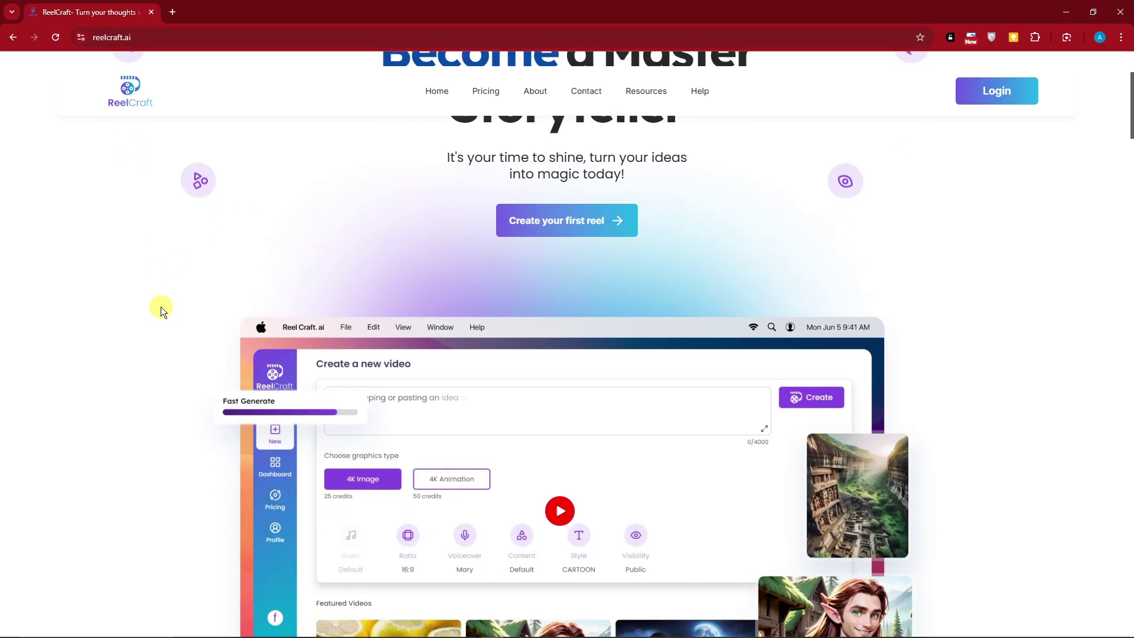
scroll(164, 307, "down", 9)
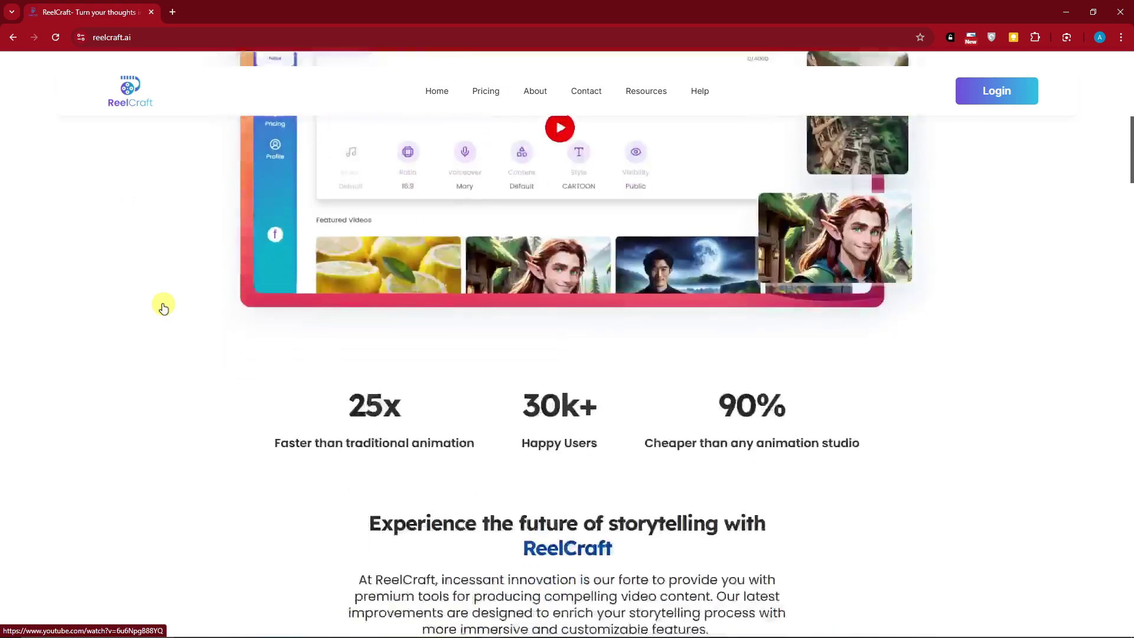
scroll(166, 306, "up", 5)
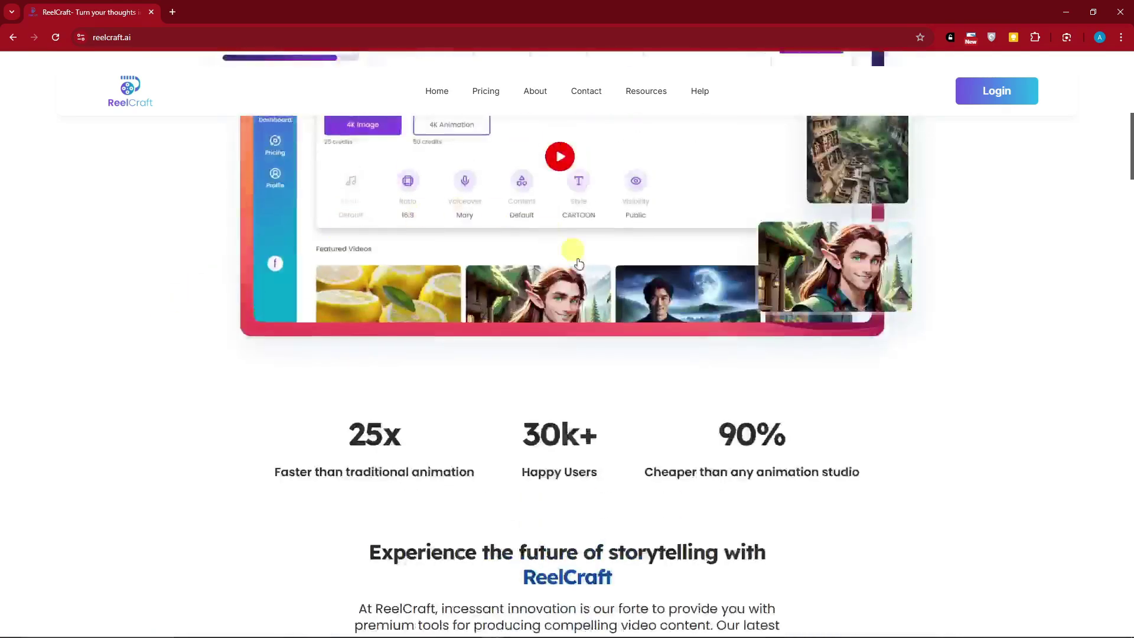
scroll(468, 366, "down", 8)
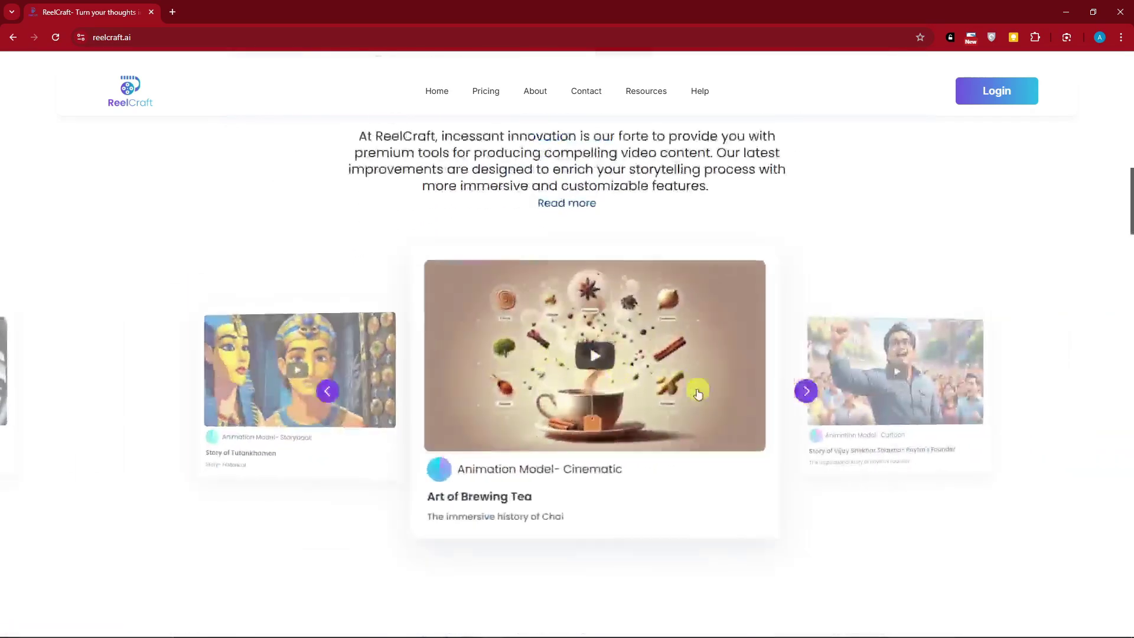
scroll(591, 354, "up", 8)
Step: Open the pricing page and compare the plans under monthly, quarterly and yearly billing
left_click(486, 90)
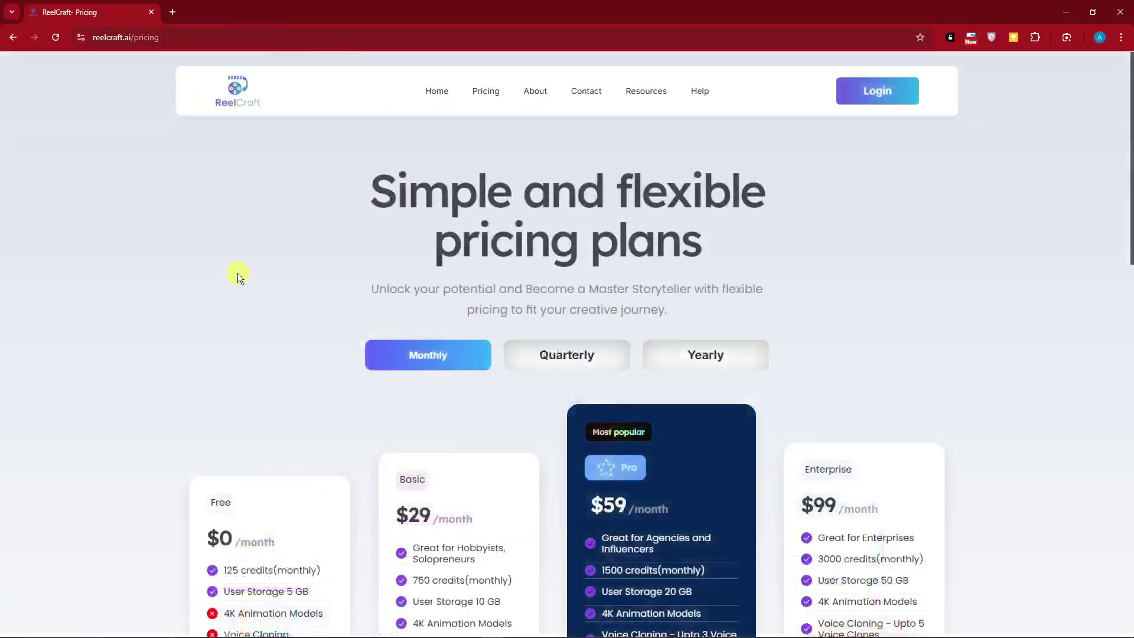
scroll(232, 271, "down", 3)
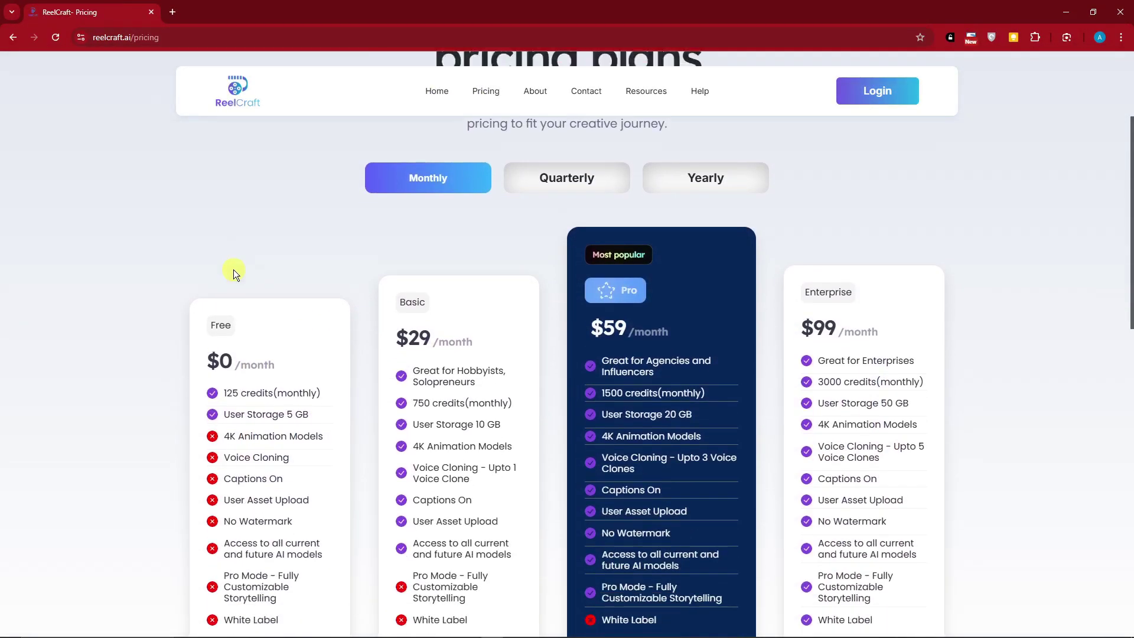
left_click(538, 179)
left_click(678, 178)
left_click(442, 177)
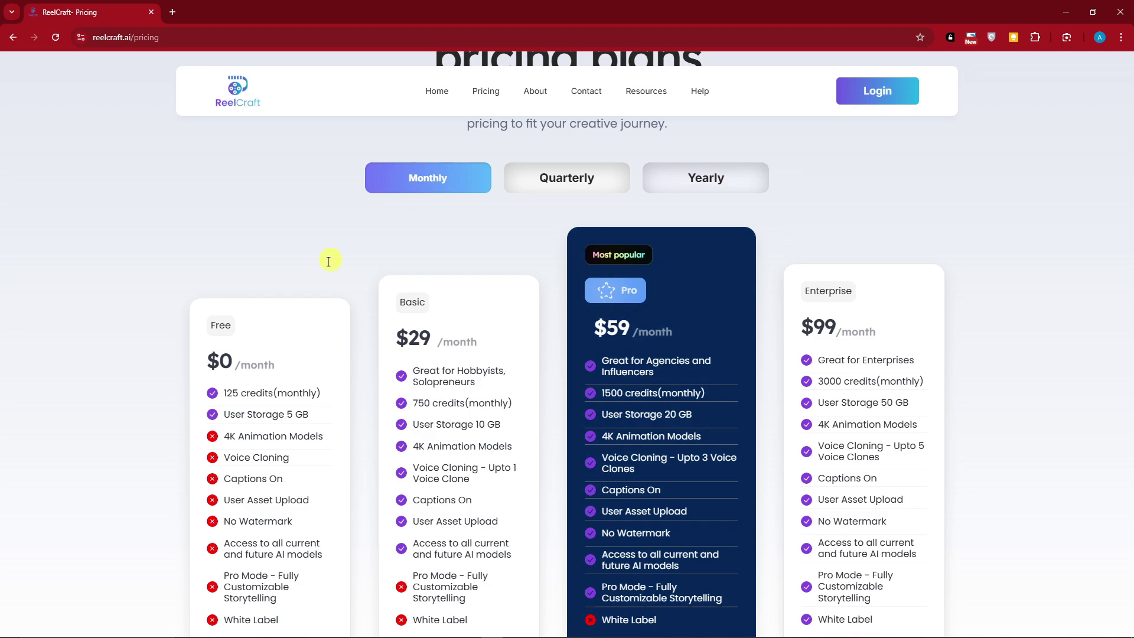
Step: Examine the Free plan's feature list, including its credits, captions, watermark and Pro Mode entries
scroll(204, 348, "down", 3)
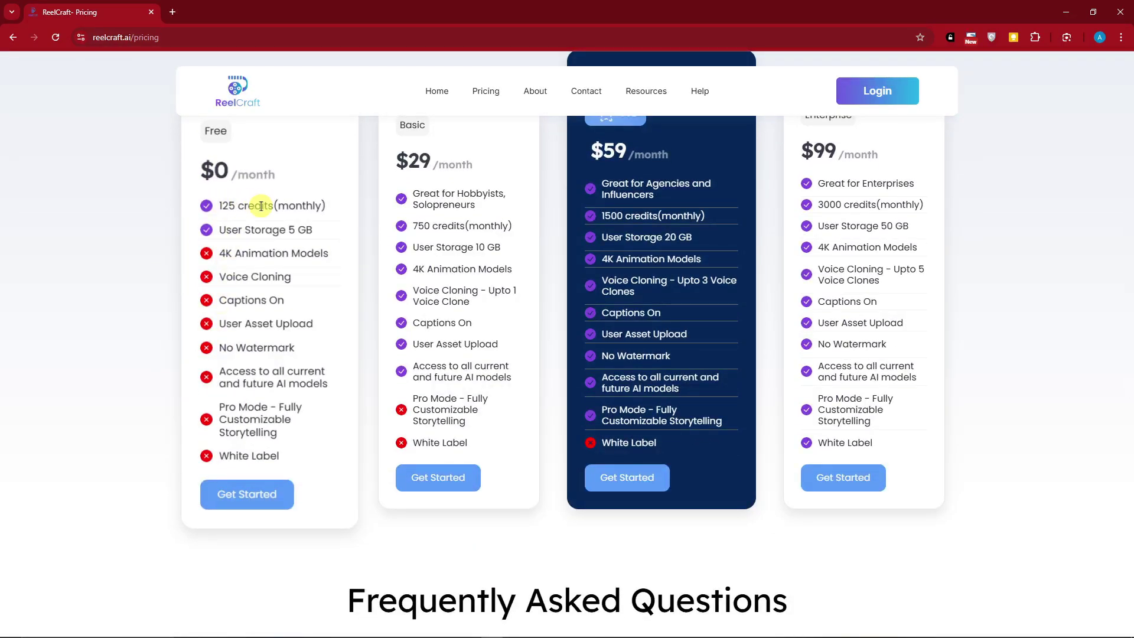
left_click_drag(281, 204, 328, 206)
mouse_move(295, 275)
left_mouse_down()
mouse_move(215, 279)
mouse_move(270, 301)
left_mouse_up()
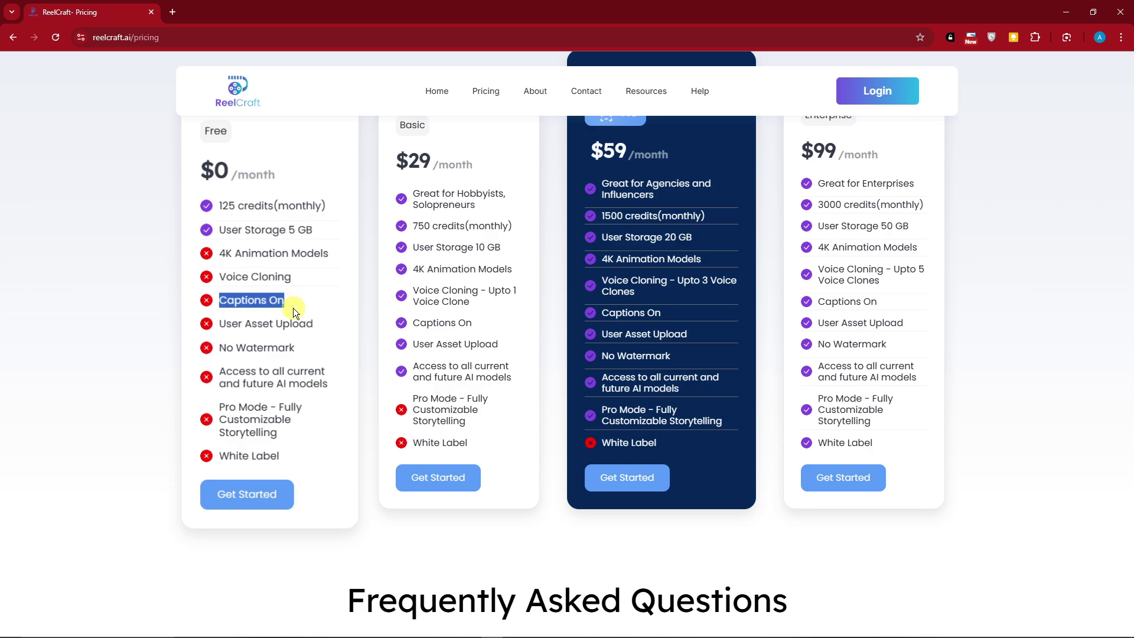
left_click_drag(219, 348, 294, 349)
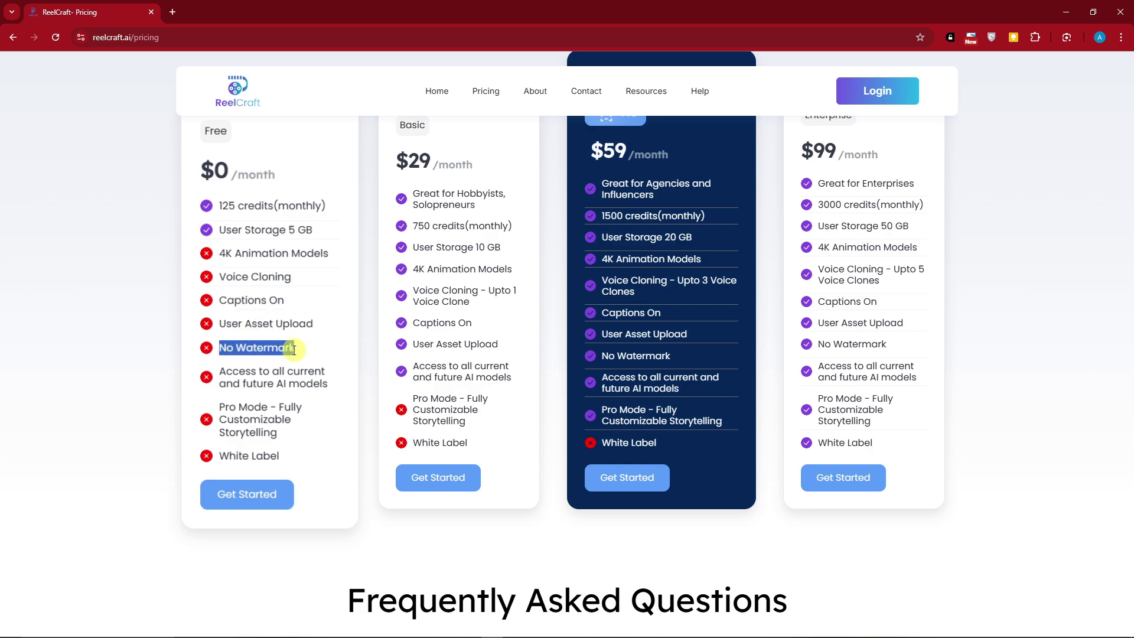
left_click_drag(224, 408, 284, 418)
left_click(289, 425)
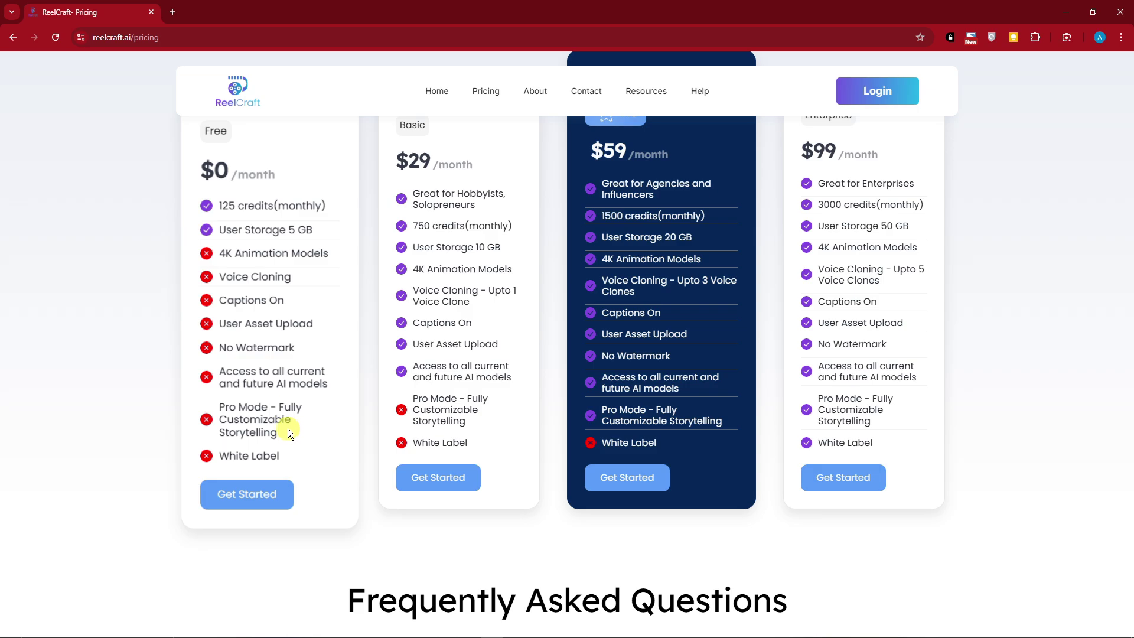
Step: Show the plan prices for quarterly billing and for yearly billing
scroll(281, 429, "up", 3)
left_click(567, 178)
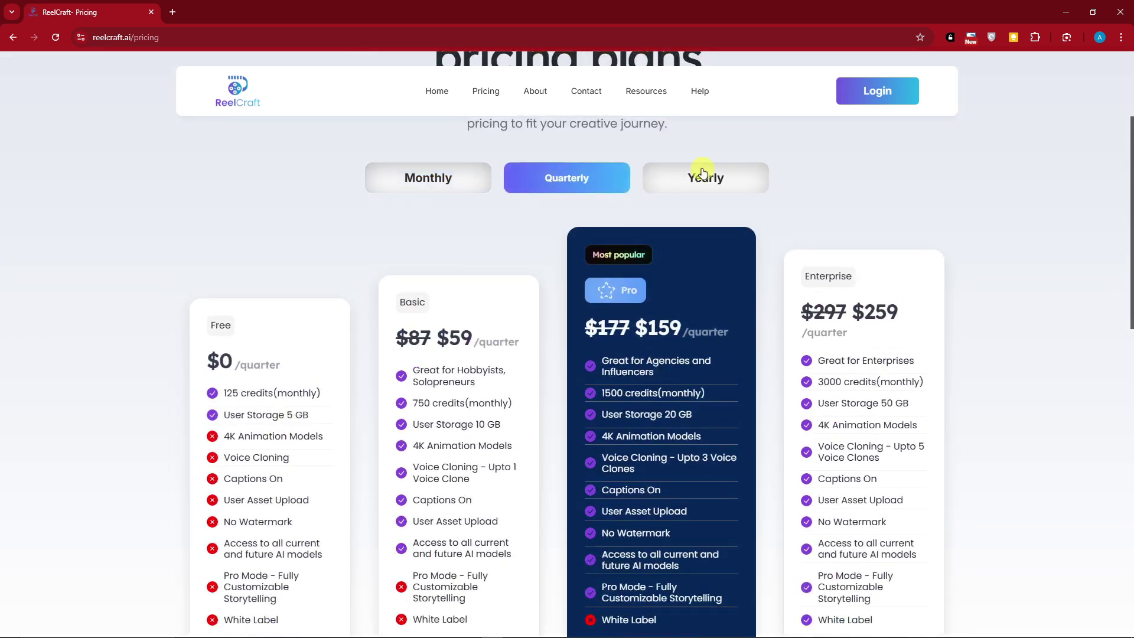
left_click(679, 178)
scroll(558, 251, "up", 3)
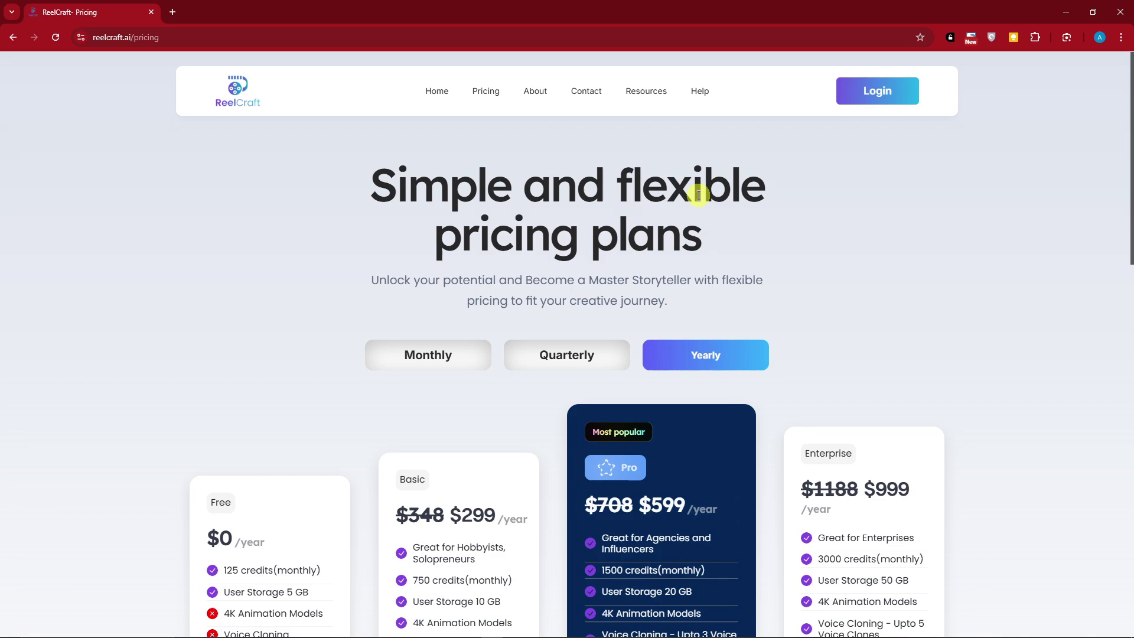
Step: Log in to the ReelCraft app and browse the featured videos and shorts below the new-video form
left_click(877, 94)
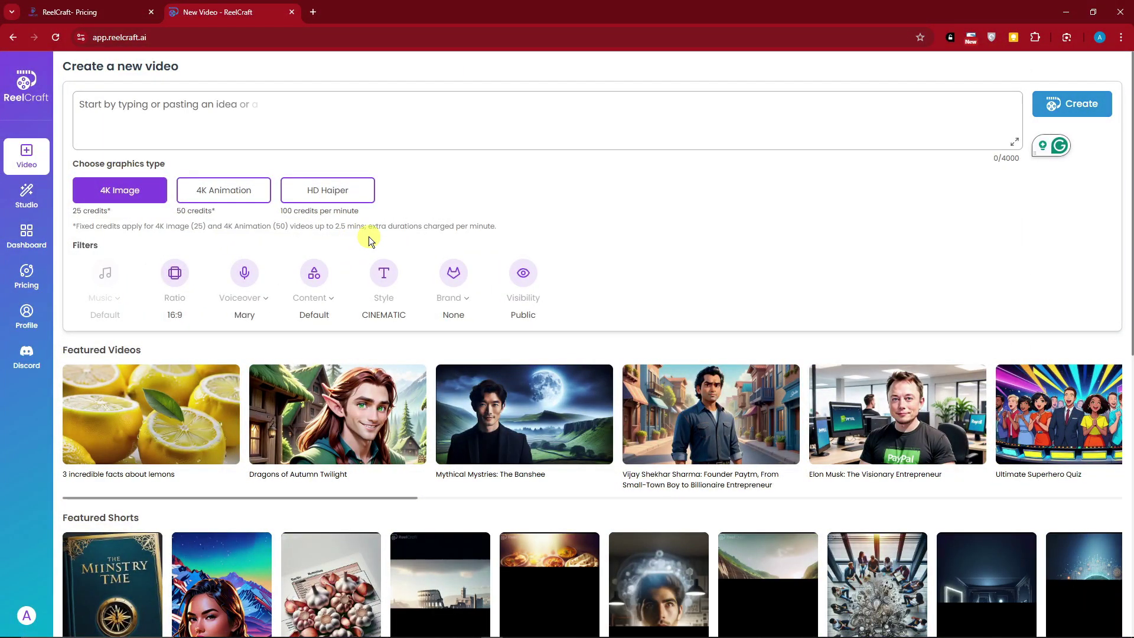
scroll(372, 237, "down", 3)
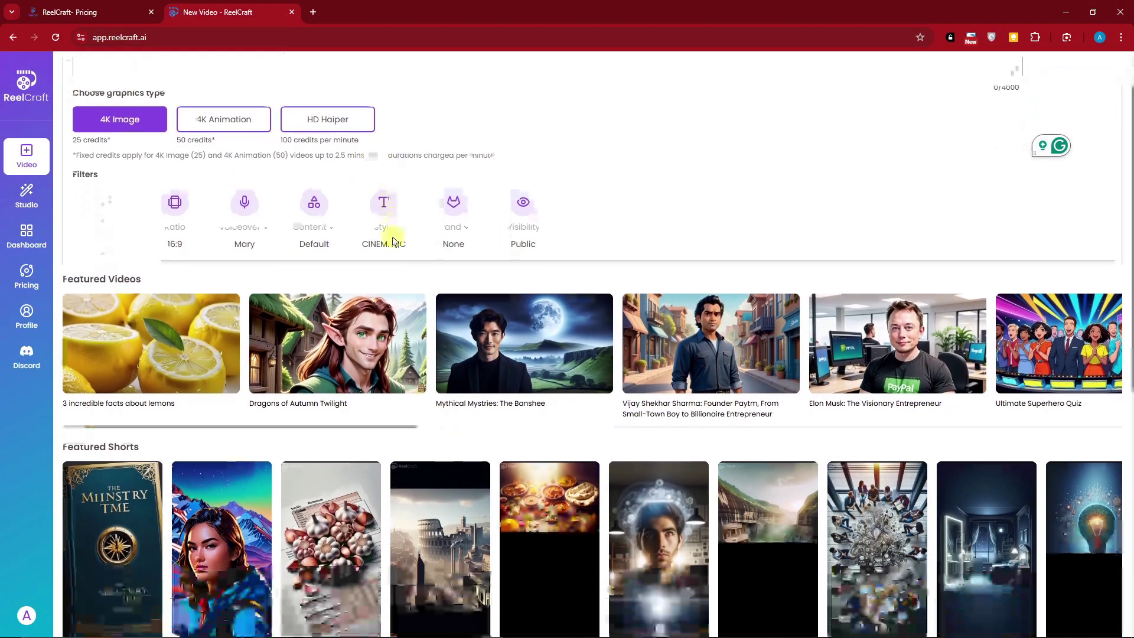
scroll(417, 244, "down", 3)
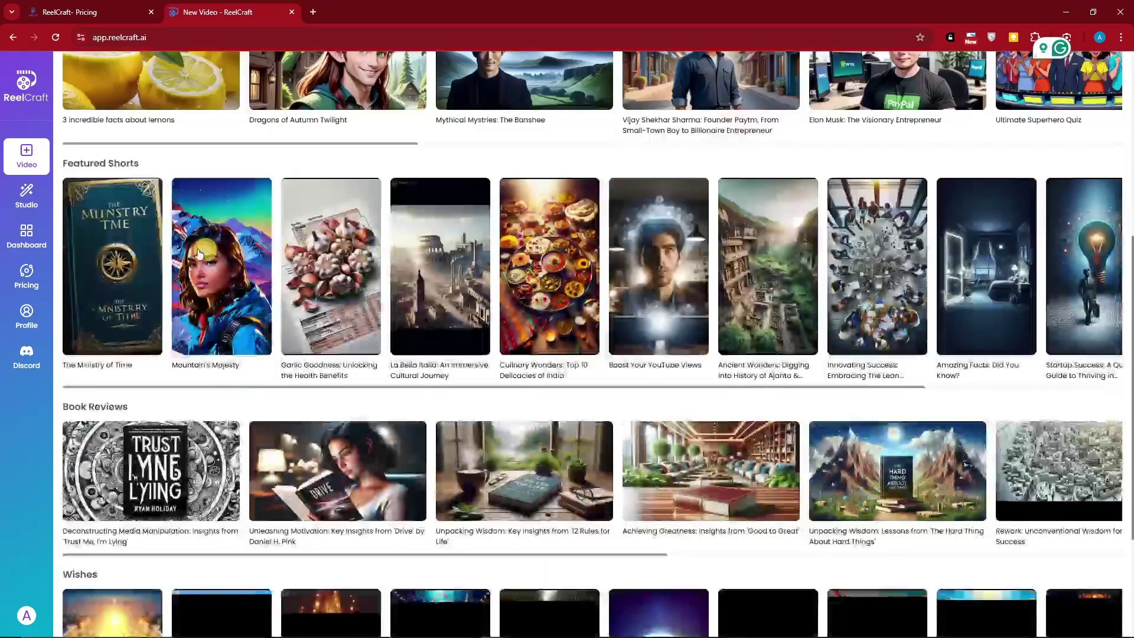
Step: Play part of the featured short "Mountain's Majesty" and return to the new-video page
left_click(218, 264)
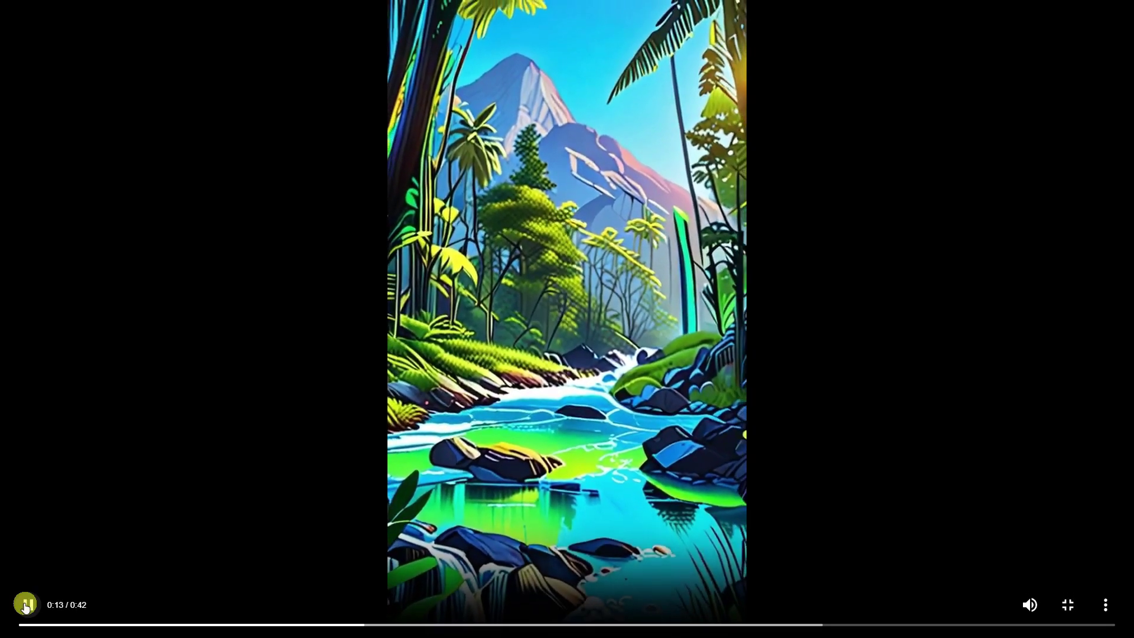
left_click(26, 605)
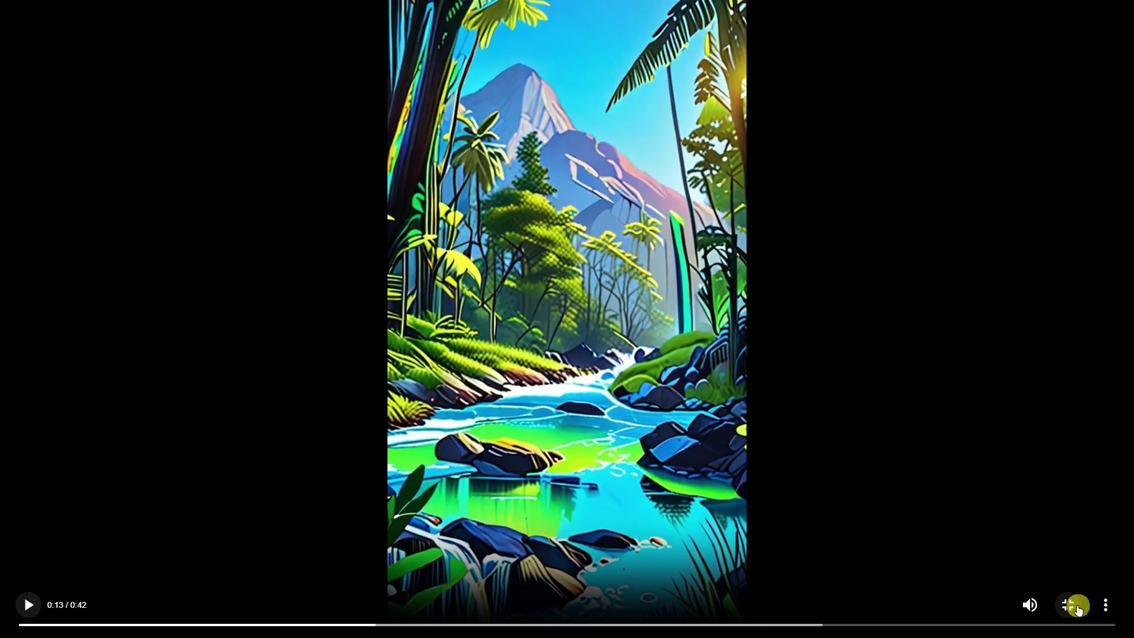
left_click(1077, 608)
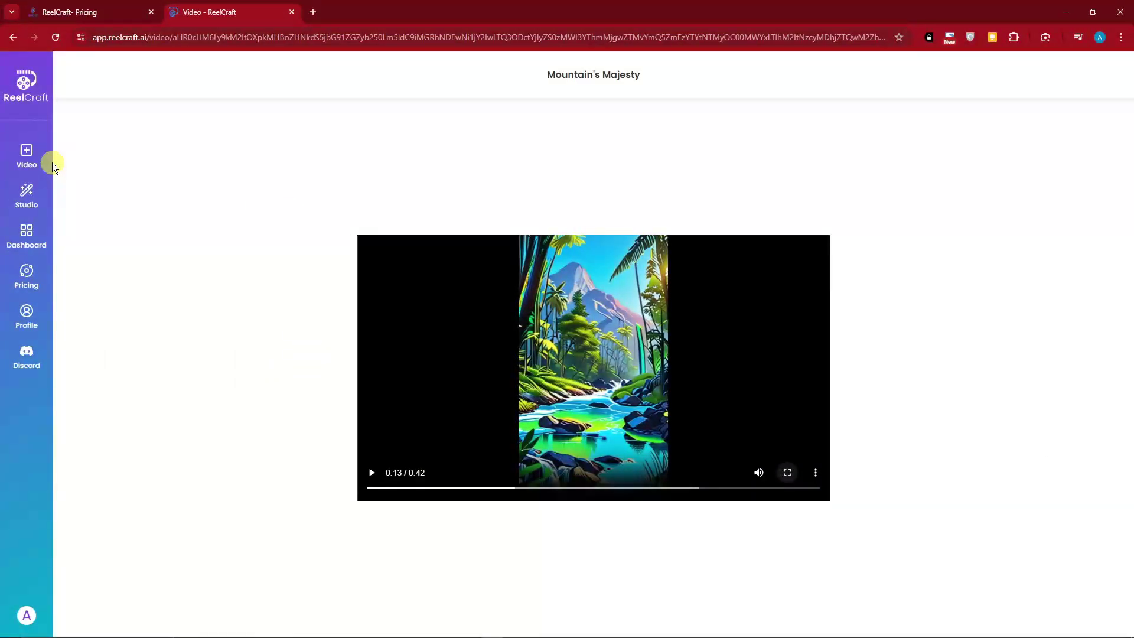
left_click(12, 37)
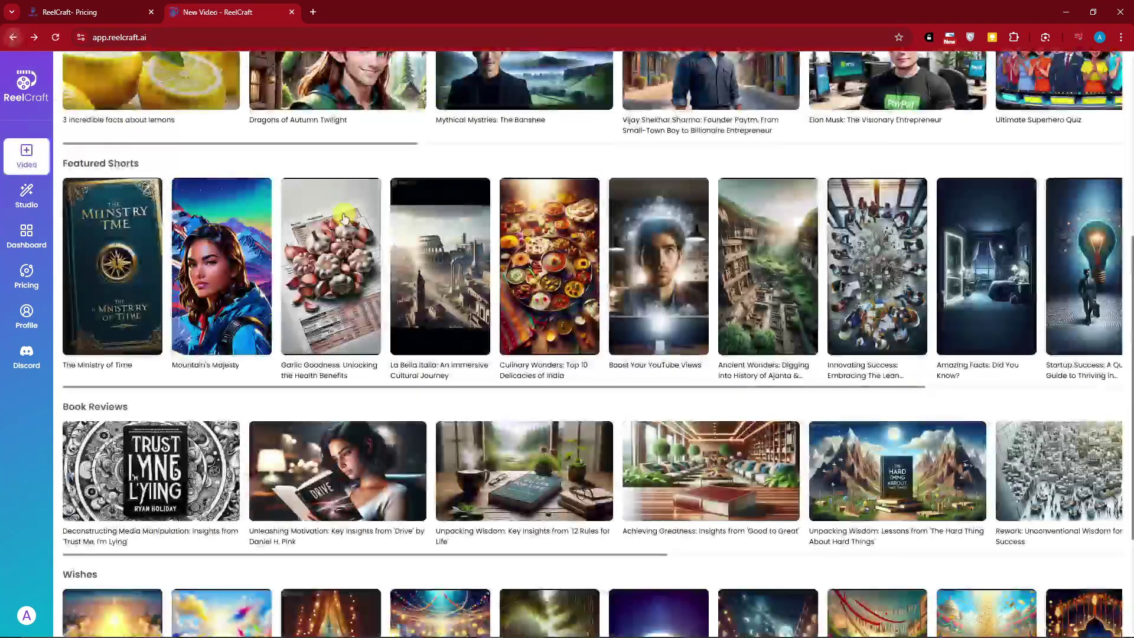
Step: Enter "The History of Cars." as the idea for the new video
scroll(514, 267, "down", 3)
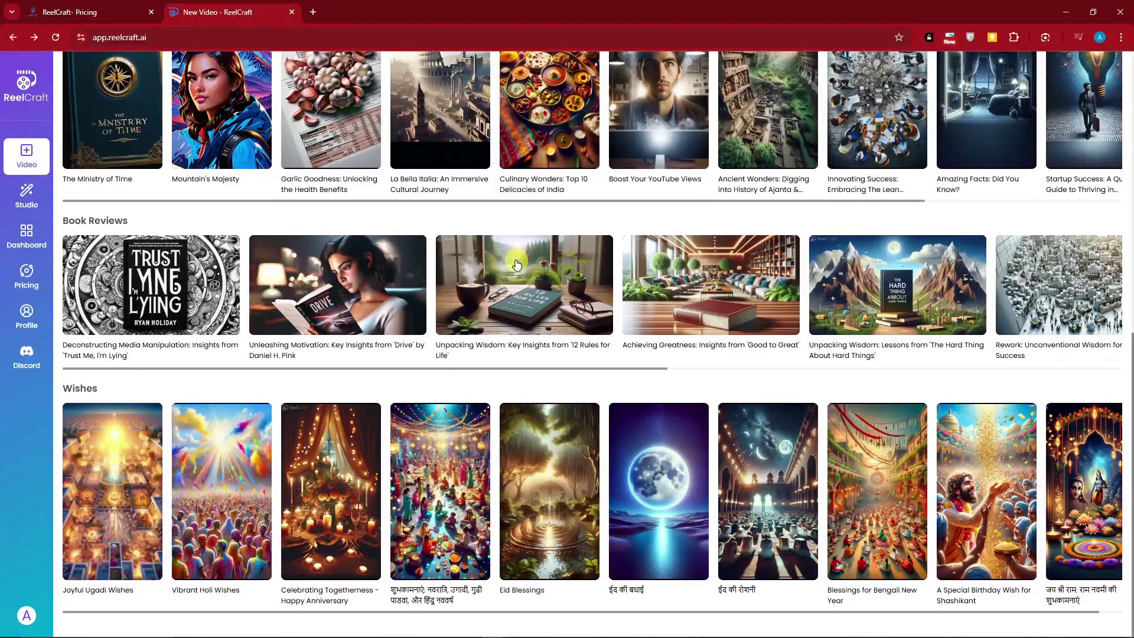
scroll(317, 323, "up", 4)
scroll(318, 323, "up", 5)
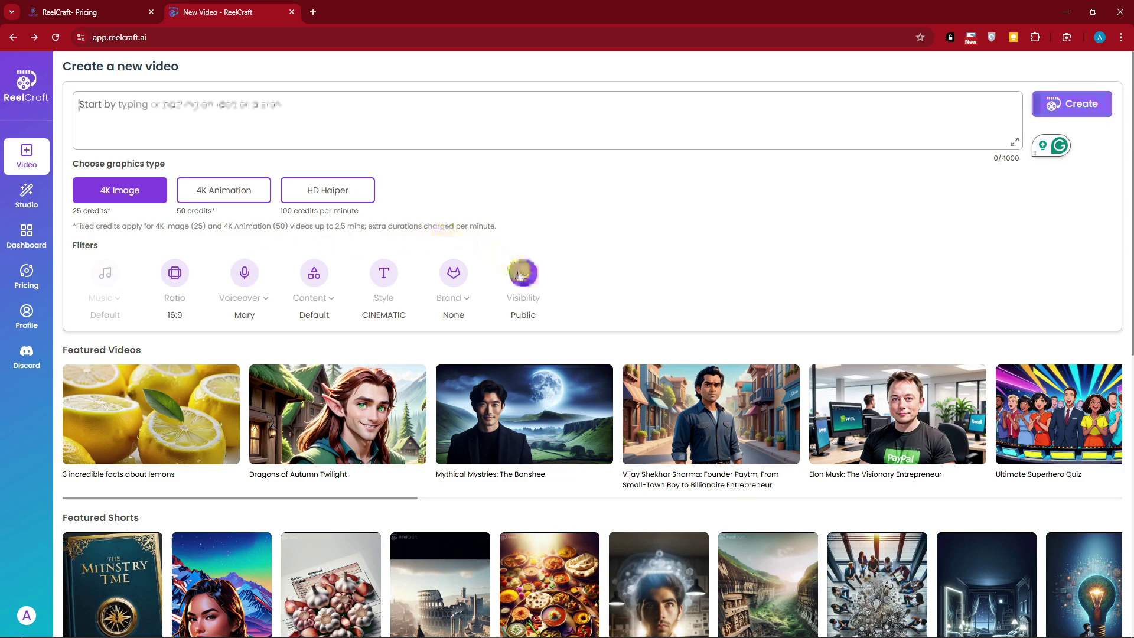
left_click(242, 105)
type("The History of Cars.")
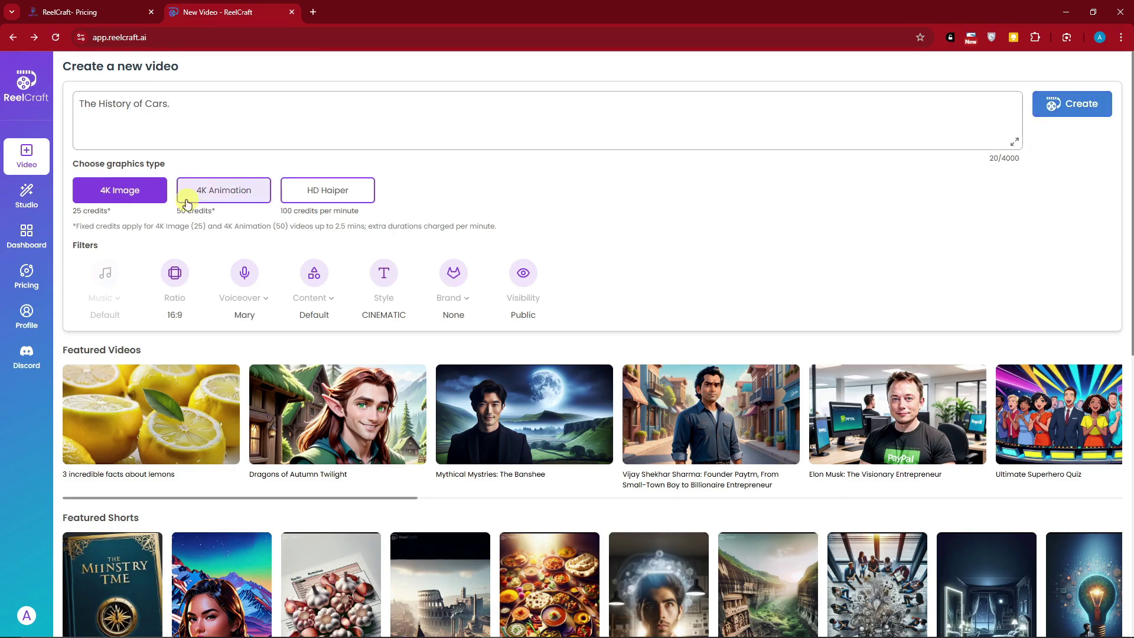
Step: Review the graphics types and the credit costs of the 4K Image and 4K Animation options
left_click_drag(70, 163, 166, 164)
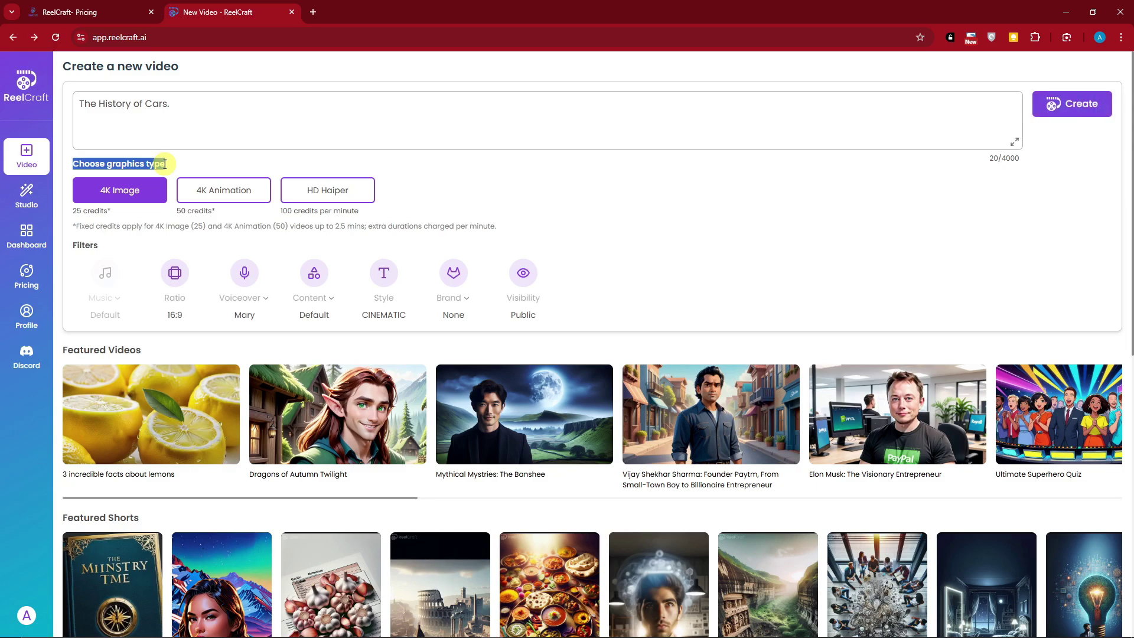
left_click(127, 193)
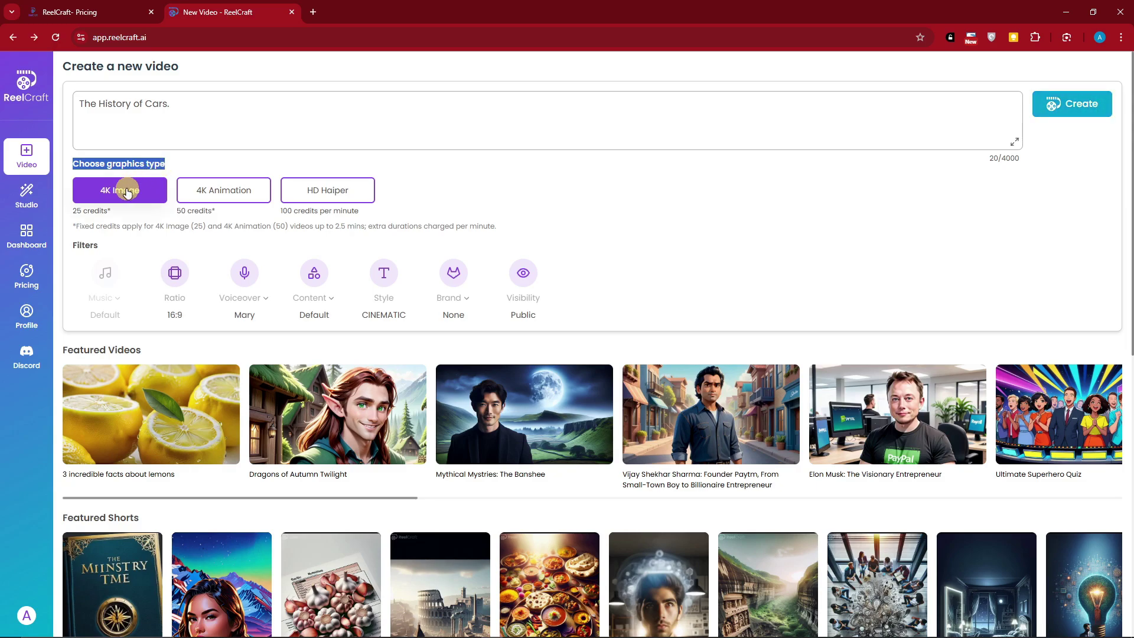
left_click(85, 162)
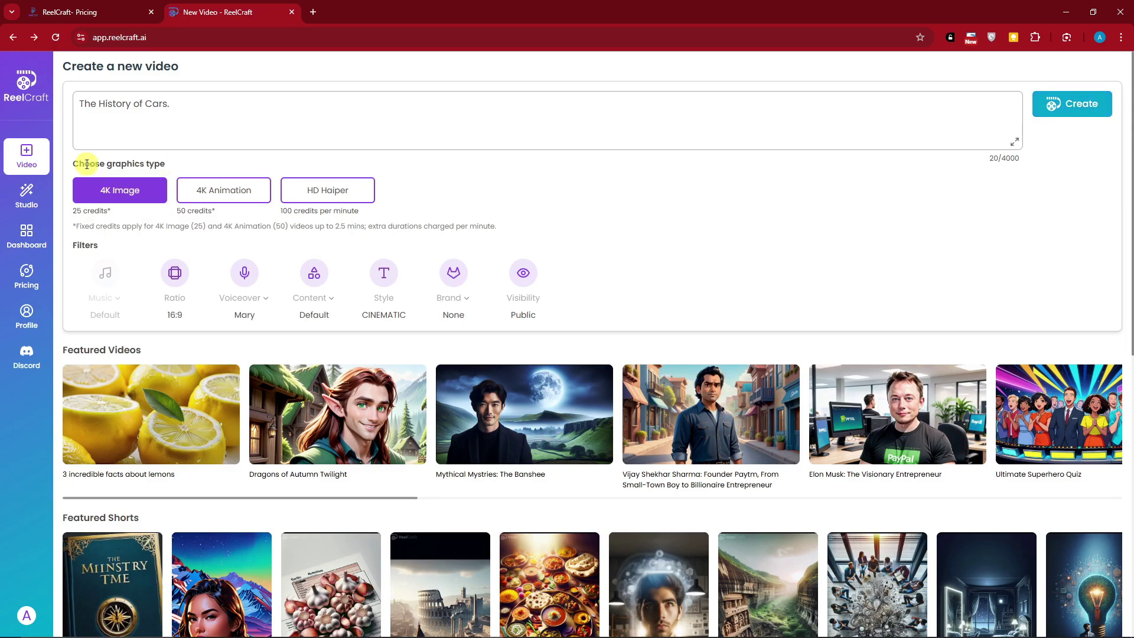
double_click(77, 211)
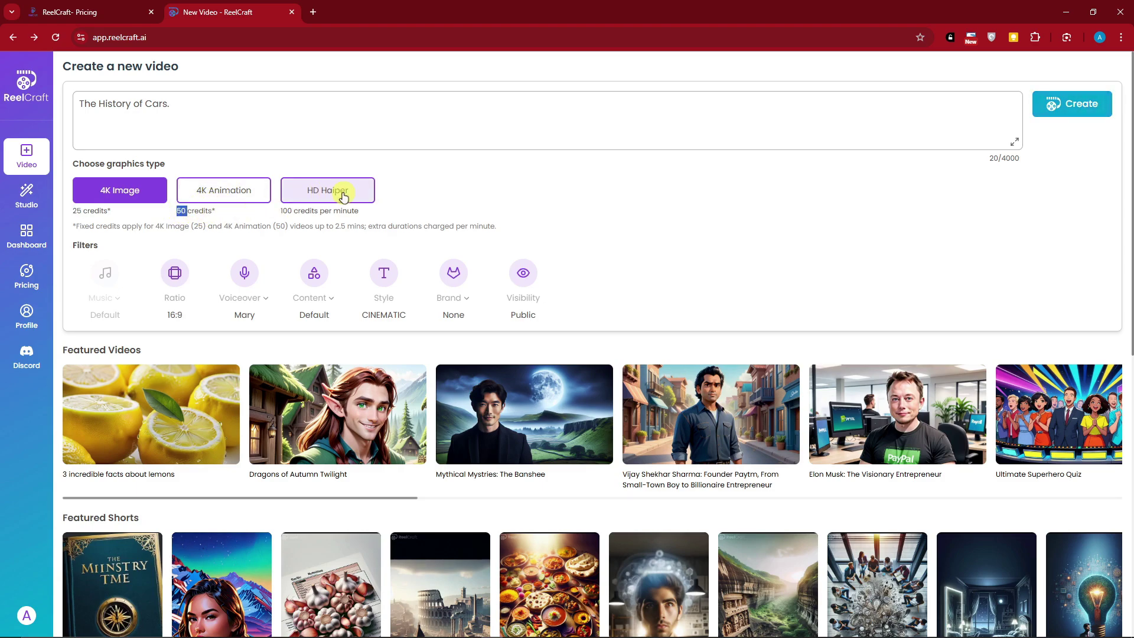
left_click(213, 157)
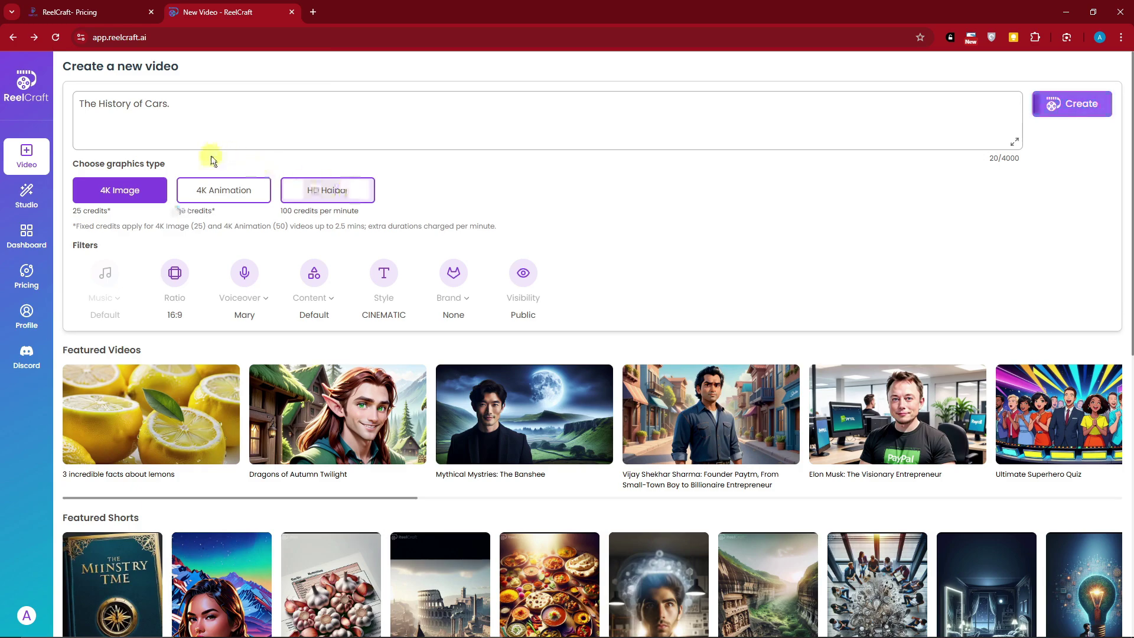
Step: Try to select the 4K Animation and HD Haiper graphics types, cancelling each subscription request
left_click(229, 195)
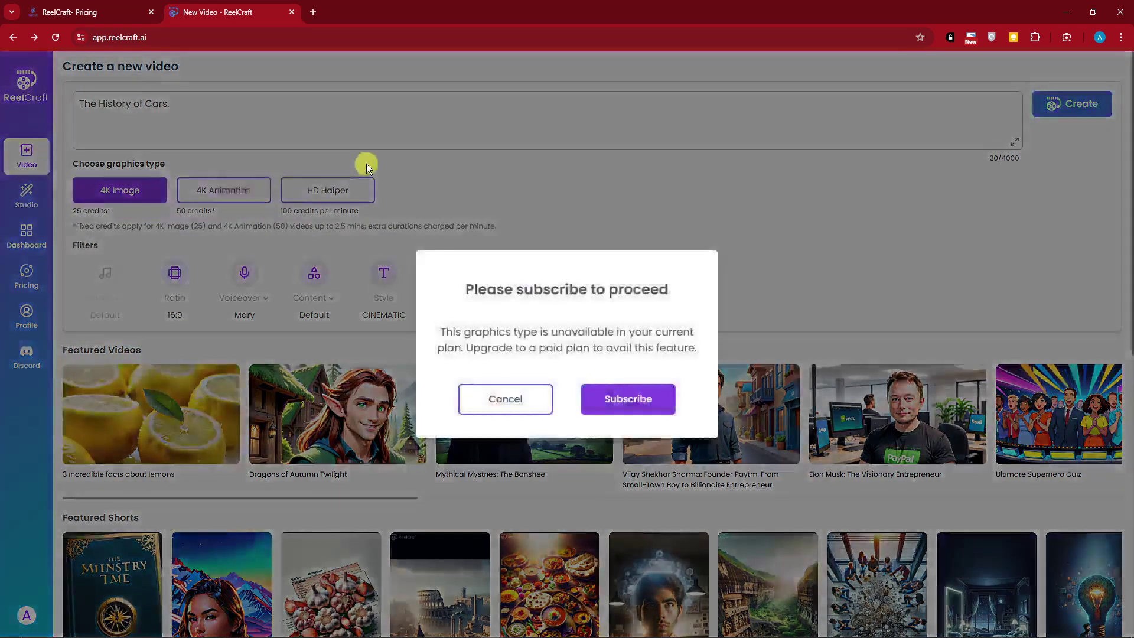
left_click(505, 397)
left_click(326, 194)
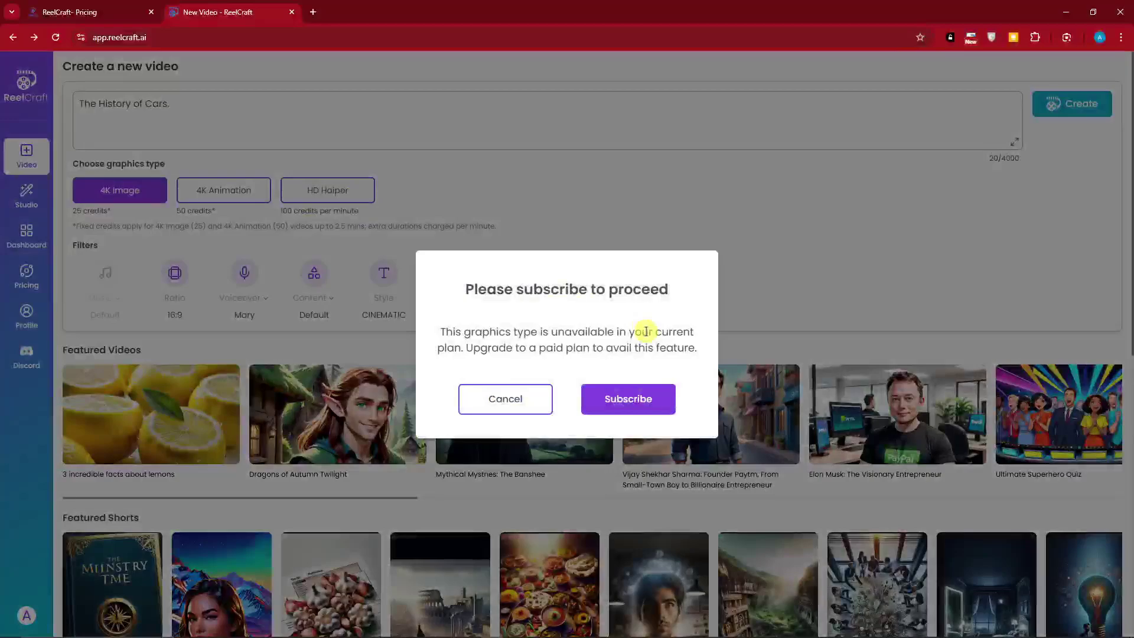
left_click(506, 399)
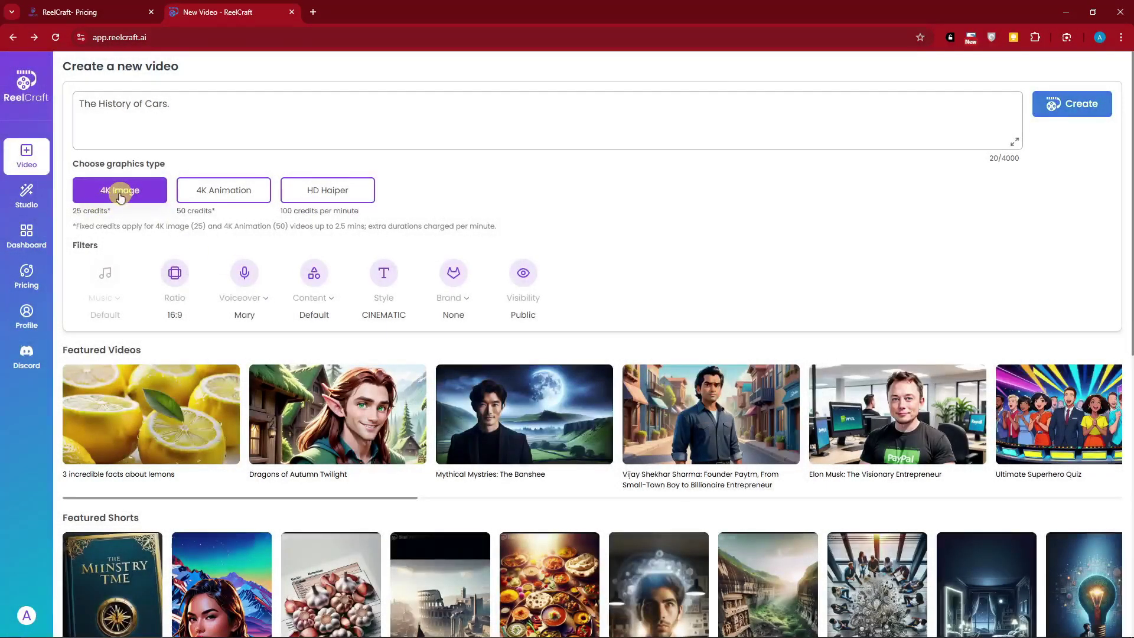
Step: View the aspect ratio choices for the new video and close them
scroll(89, 224, "down", 1)
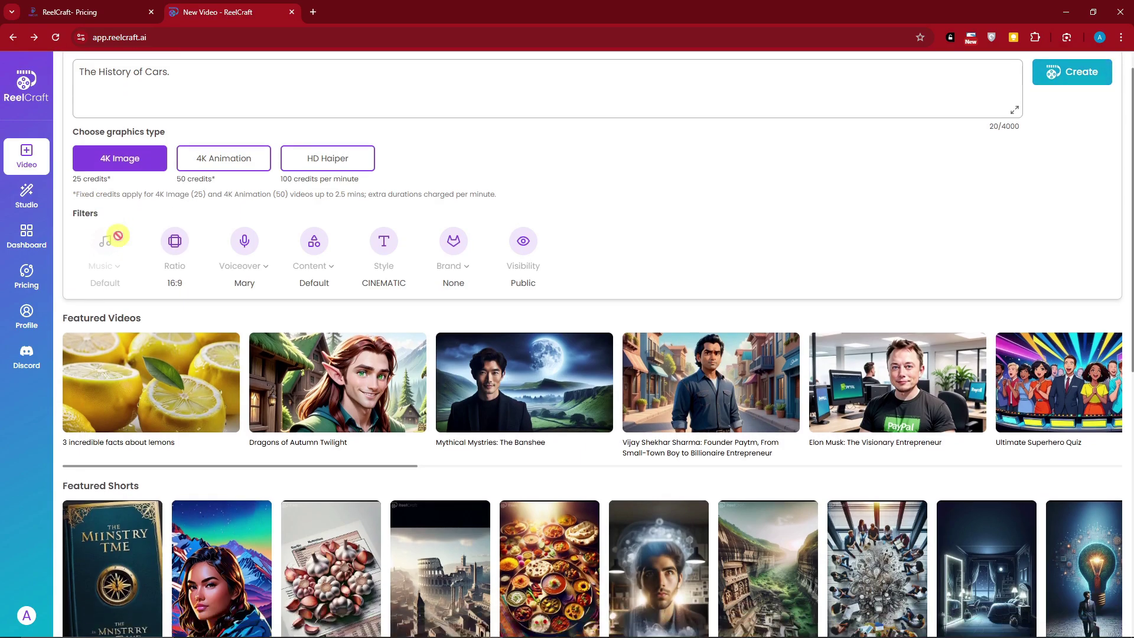
scroll(123, 183, "up", 1)
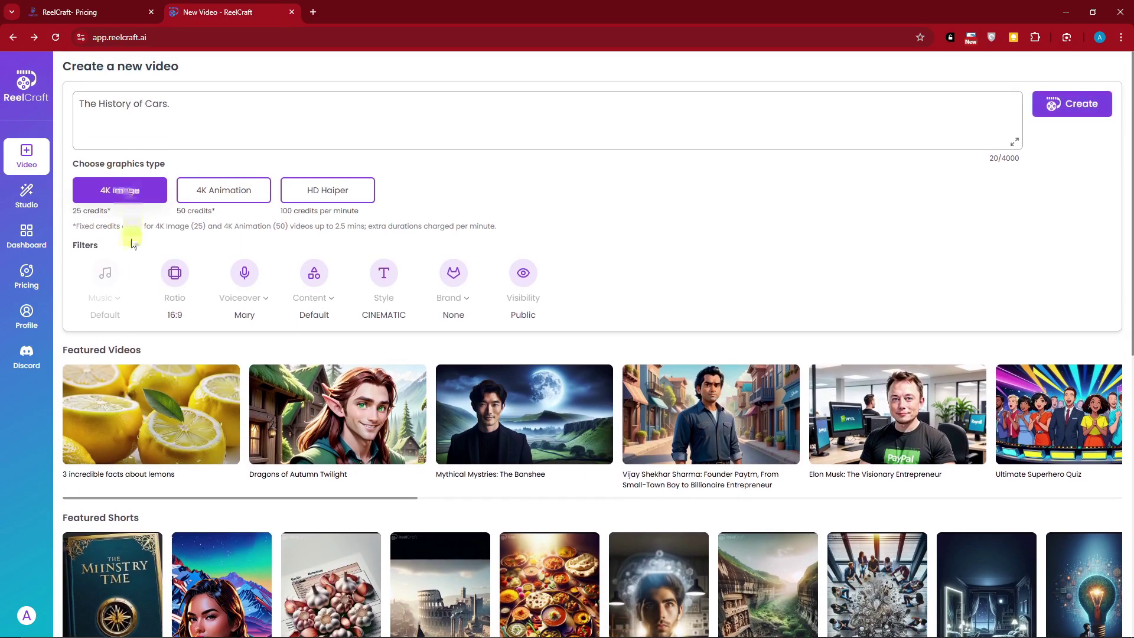
left_click(175, 275)
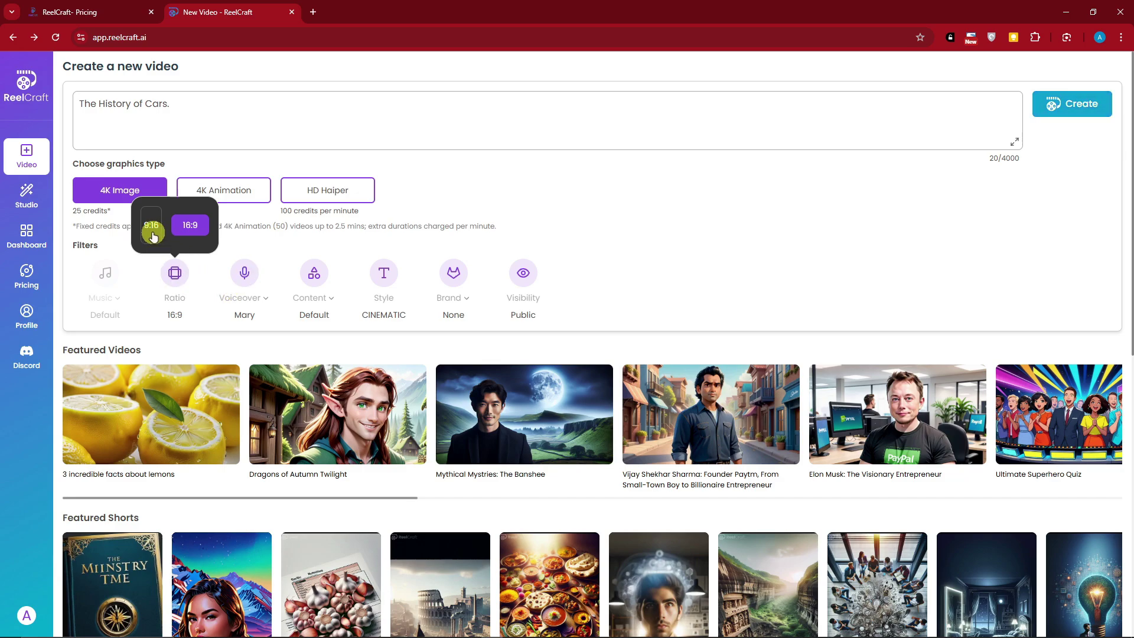
left_click(626, 239)
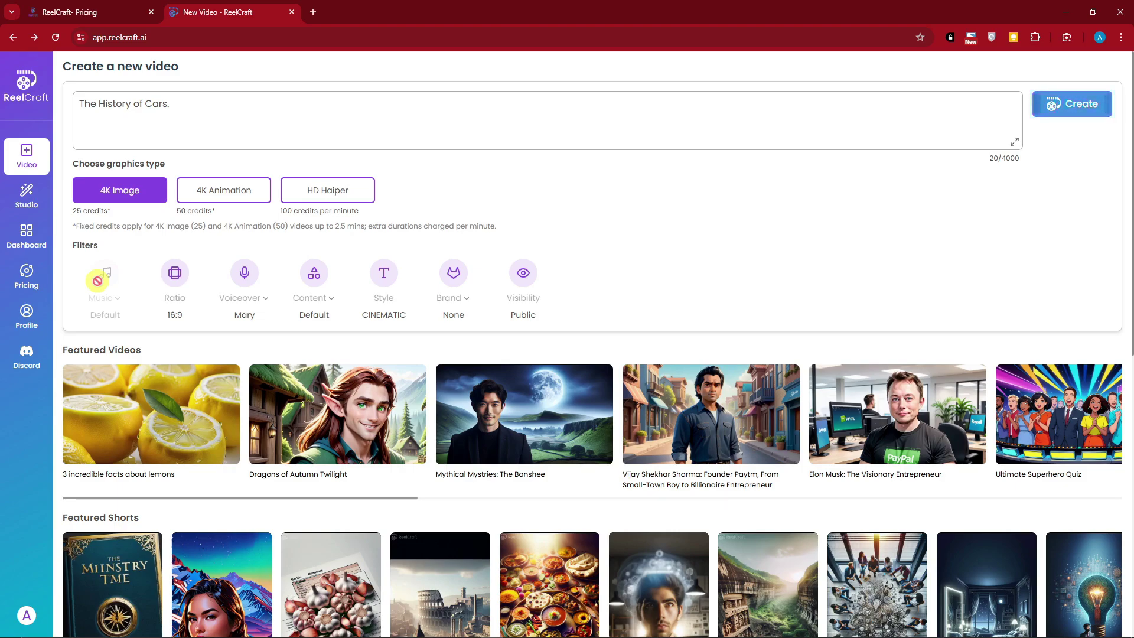
Step: Examine the No Voiceover option and the available narration languages in the voiceover settings, leaving English selected
left_click(265, 303)
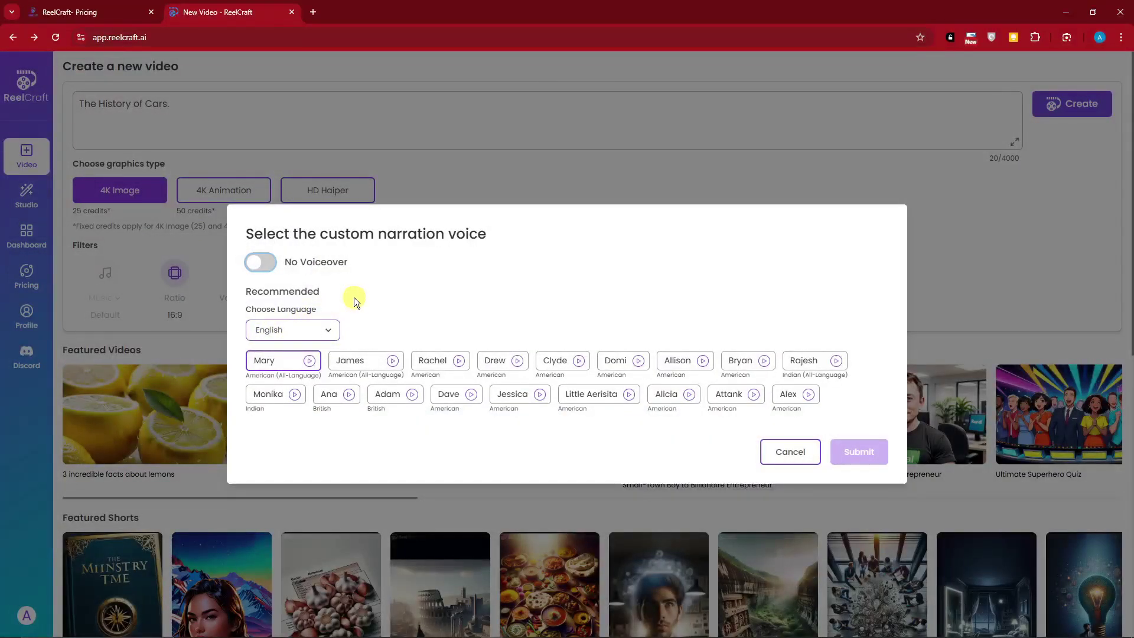
left_click(260, 263)
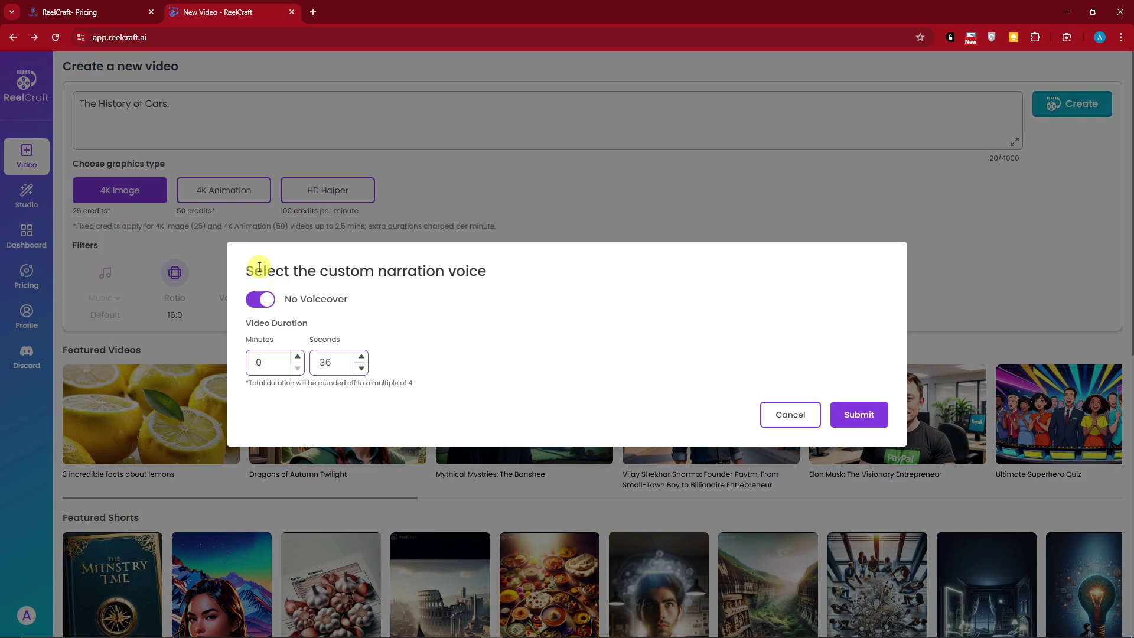
left_click(260, 299)
left_click(321, 332)
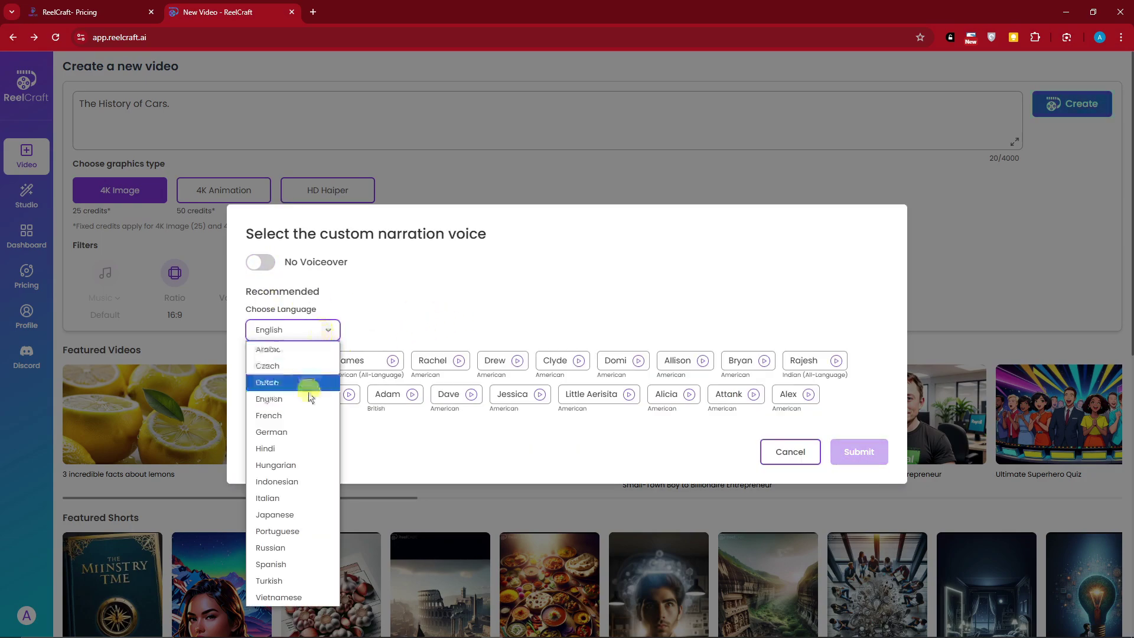
left_click(413, 299)
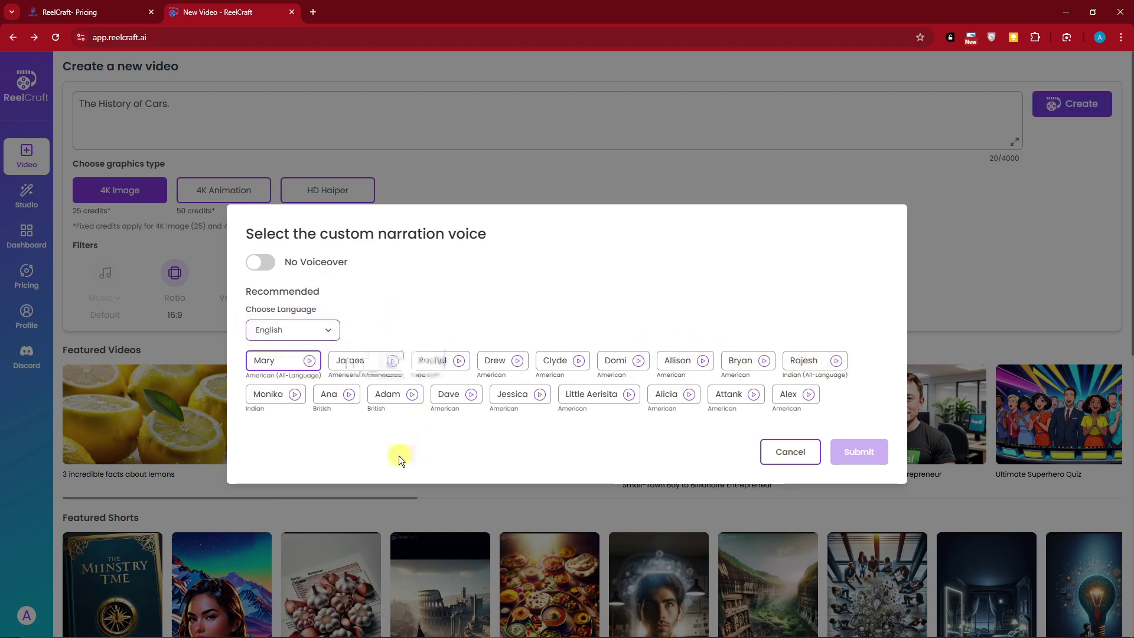
Step: Compare the descriptions of the English narration voices and listen to the Alicia voice sample
mouse_move(460, 365)
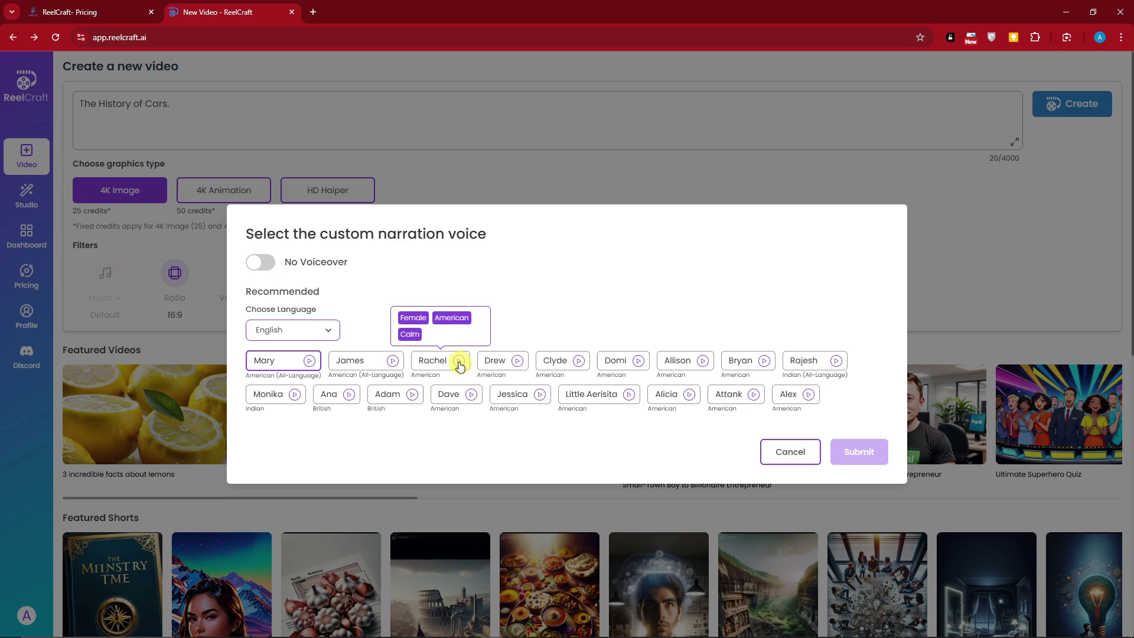
mouse_move(374, 370)
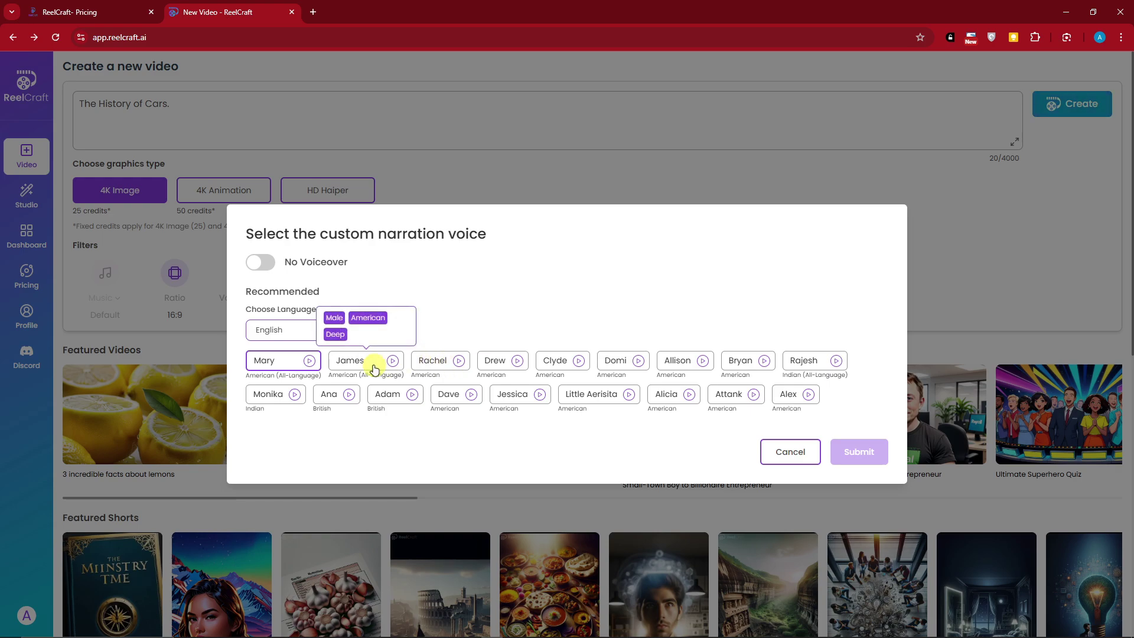
mouse_move(501, 367)
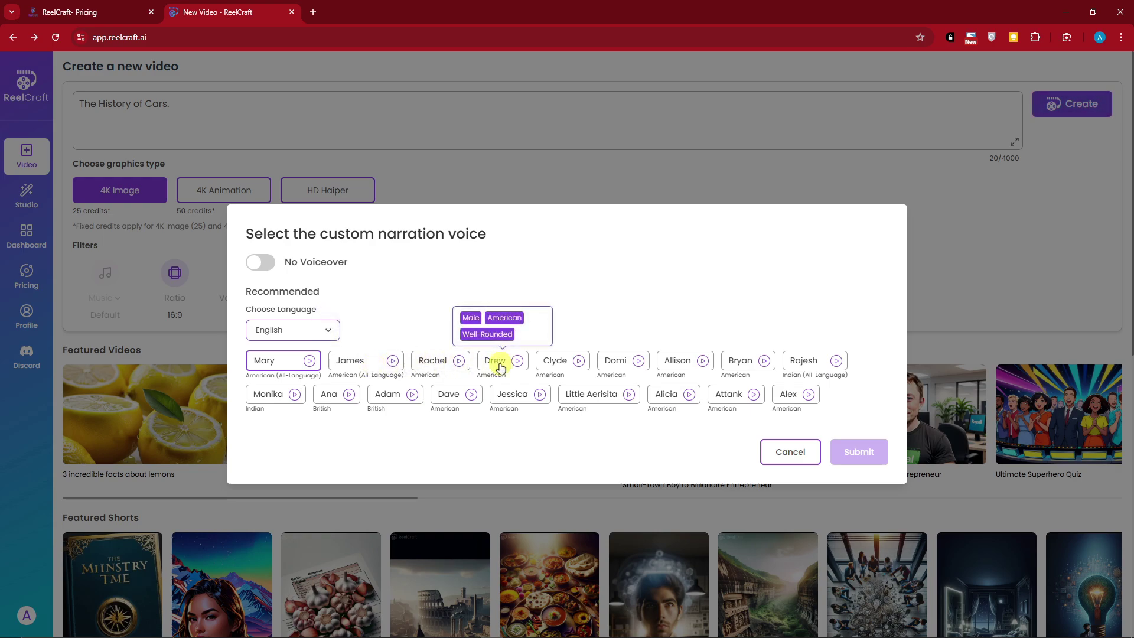
mouse_move(577, 368)
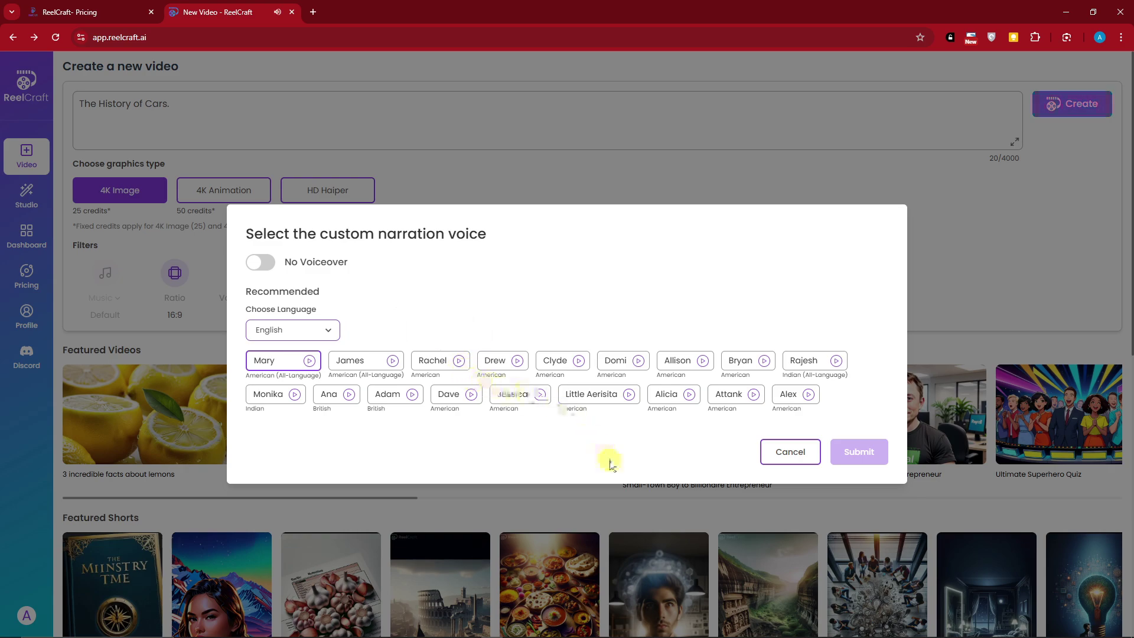
mouse_move(809, 403)
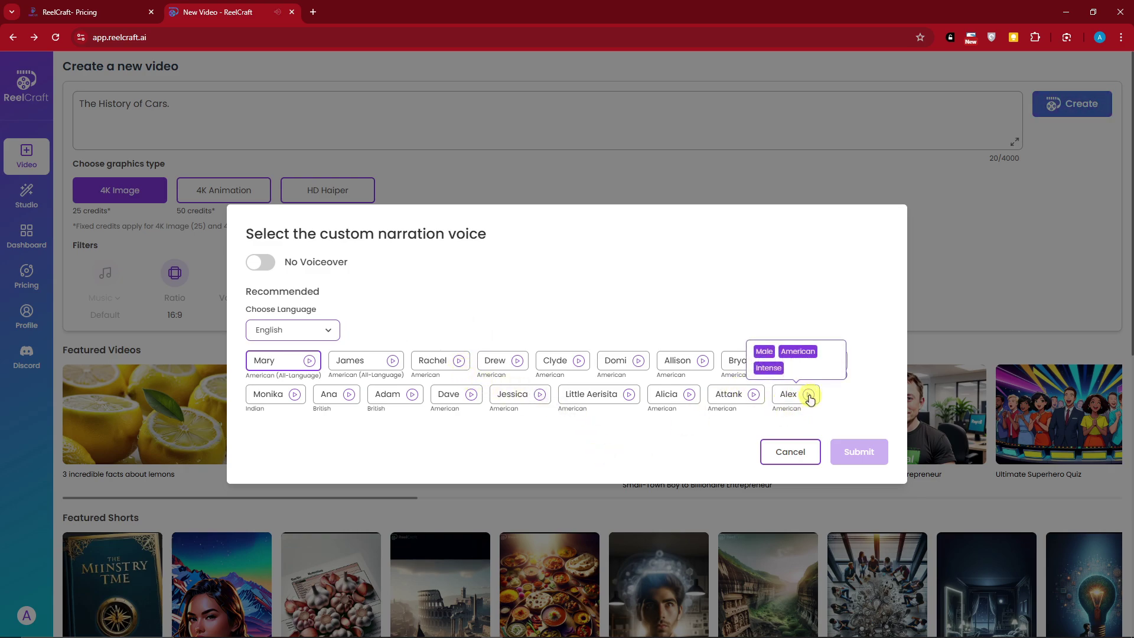
left_click(690, 396)
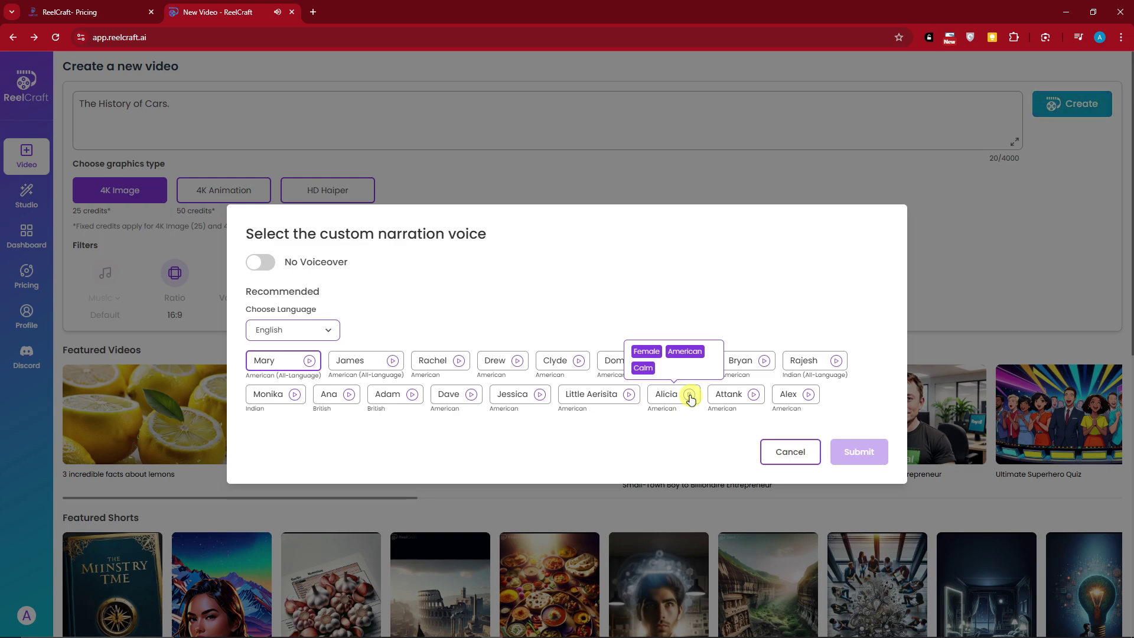
Step: Try the Alex narration voice, reselect Mary and close the voice settings without submitting
left_click(790, 394)
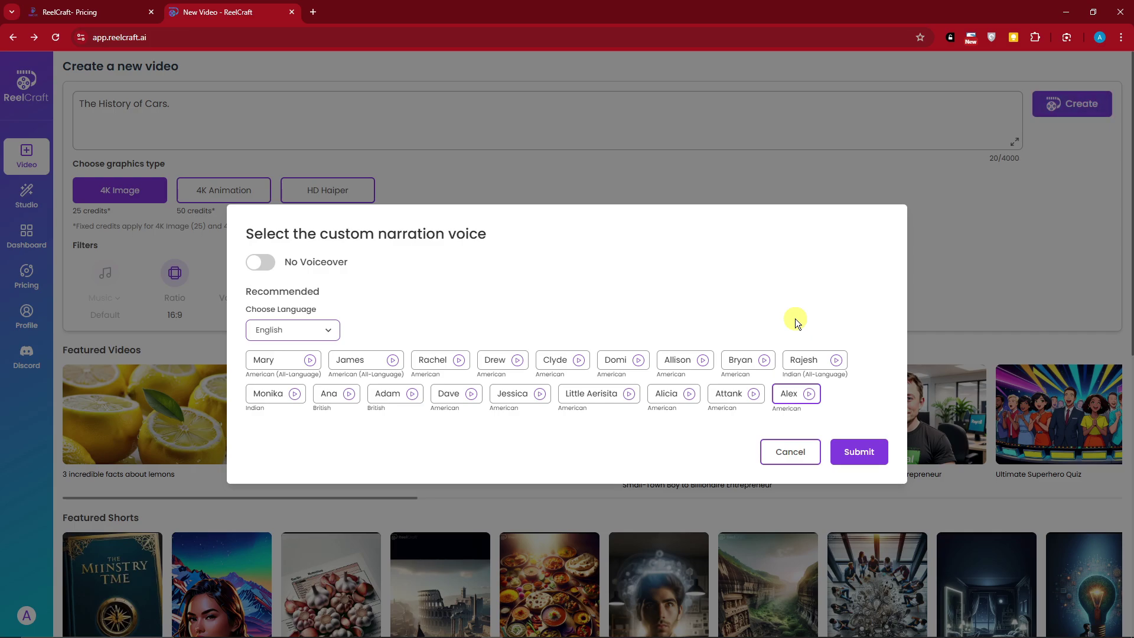
left_click(281, 362)
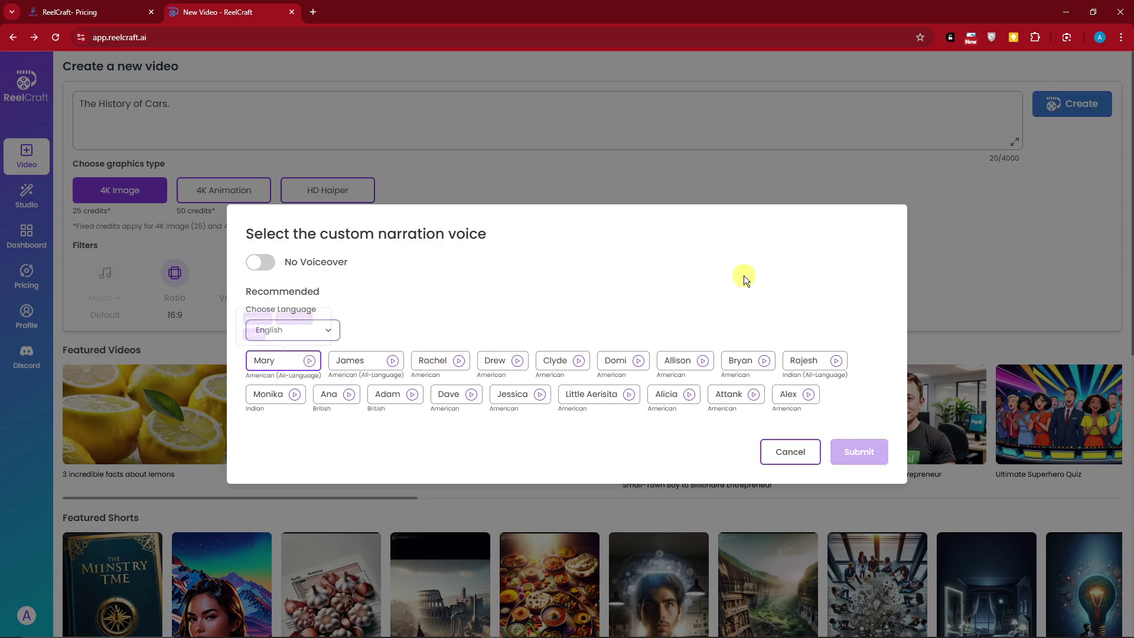
left_click(988, 236)
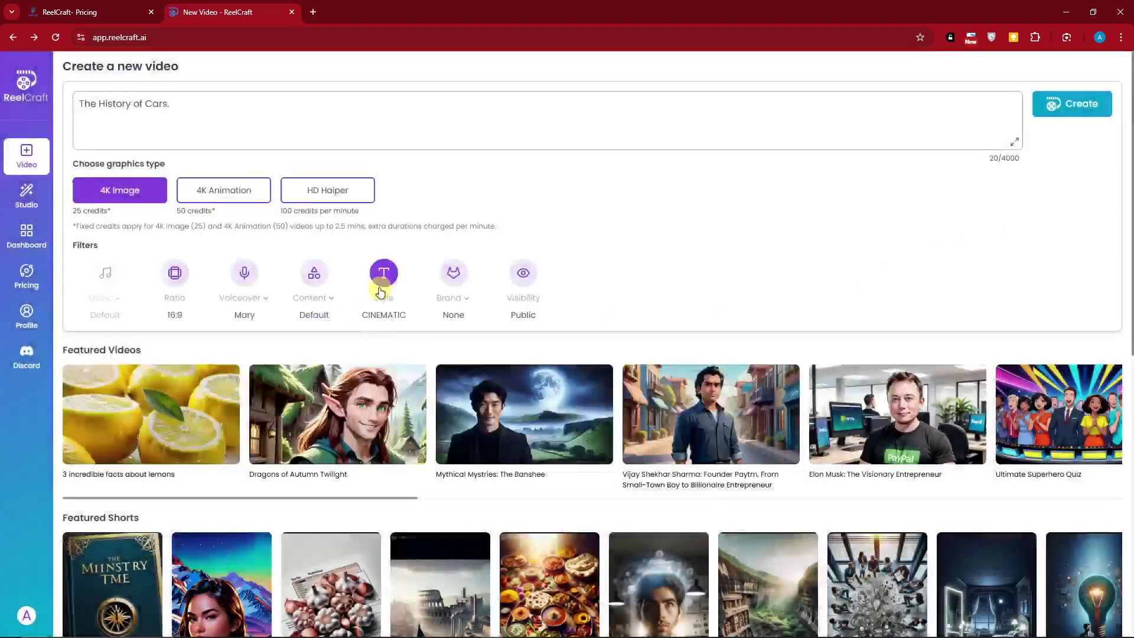
Step: Set the content type to Historical and look through the available visual styles
left_click(326, 302)
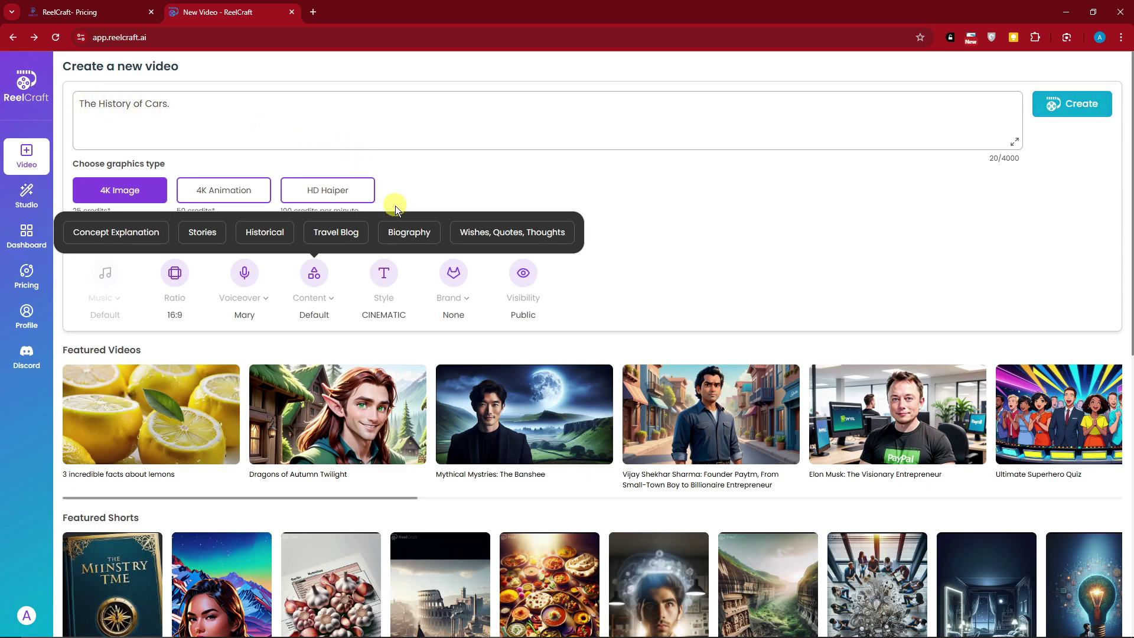
left_click(264, 230)
left_click(400, 273)
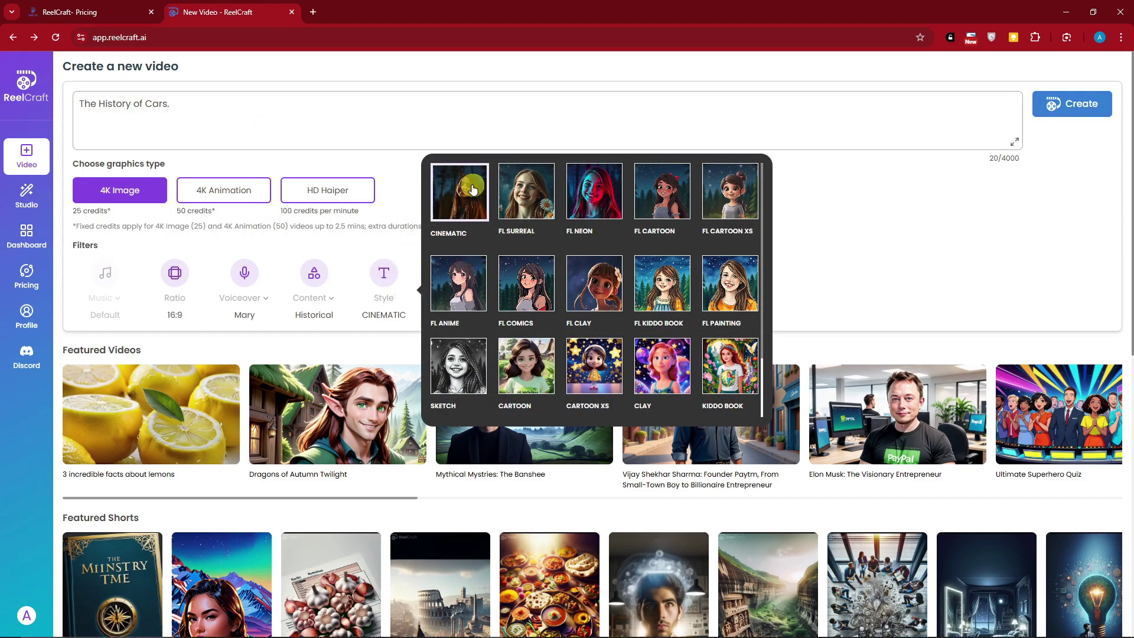
scroll(650, 248, "down", 5)
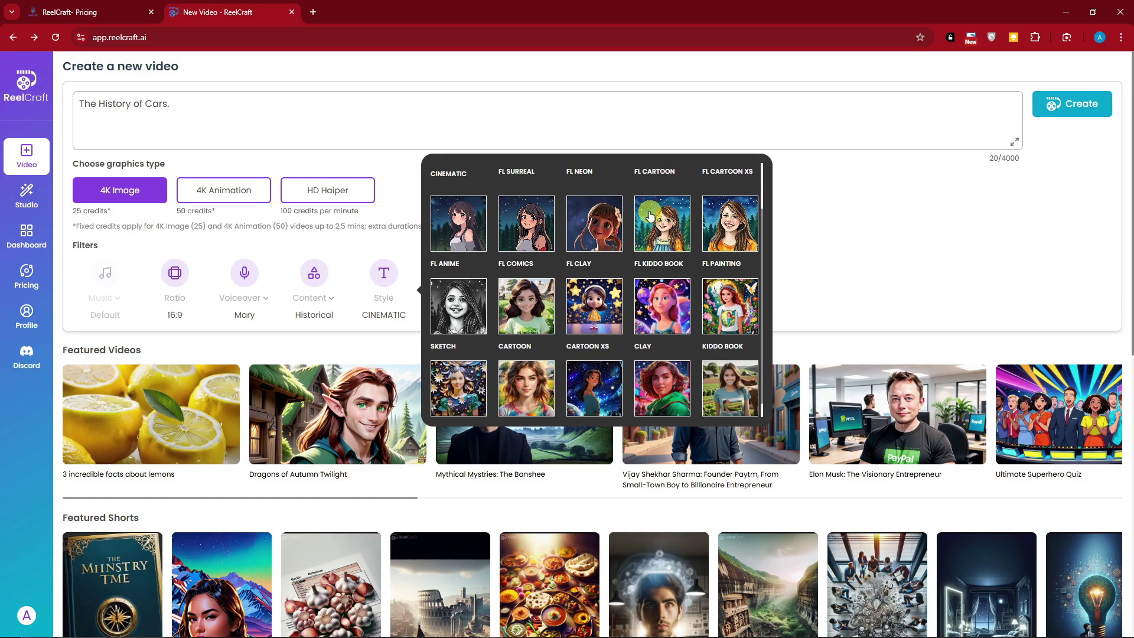
scroll(667, 271, "up", 5)
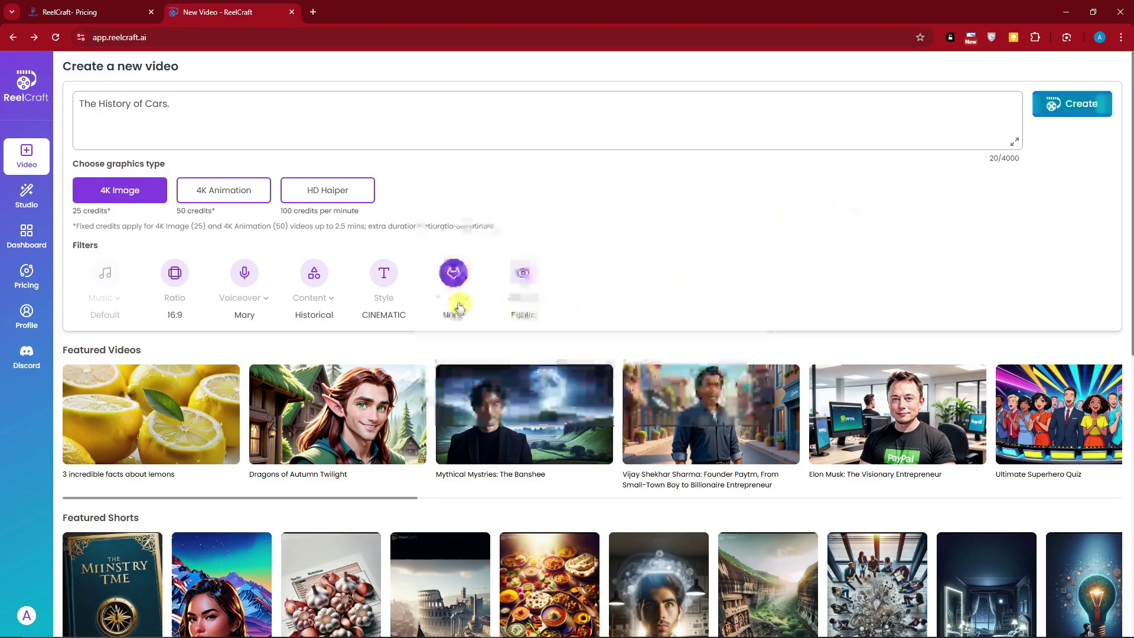
Step: Add a new brand configuration with the brand name Tutorialboxx
mouse_move(467, 305)
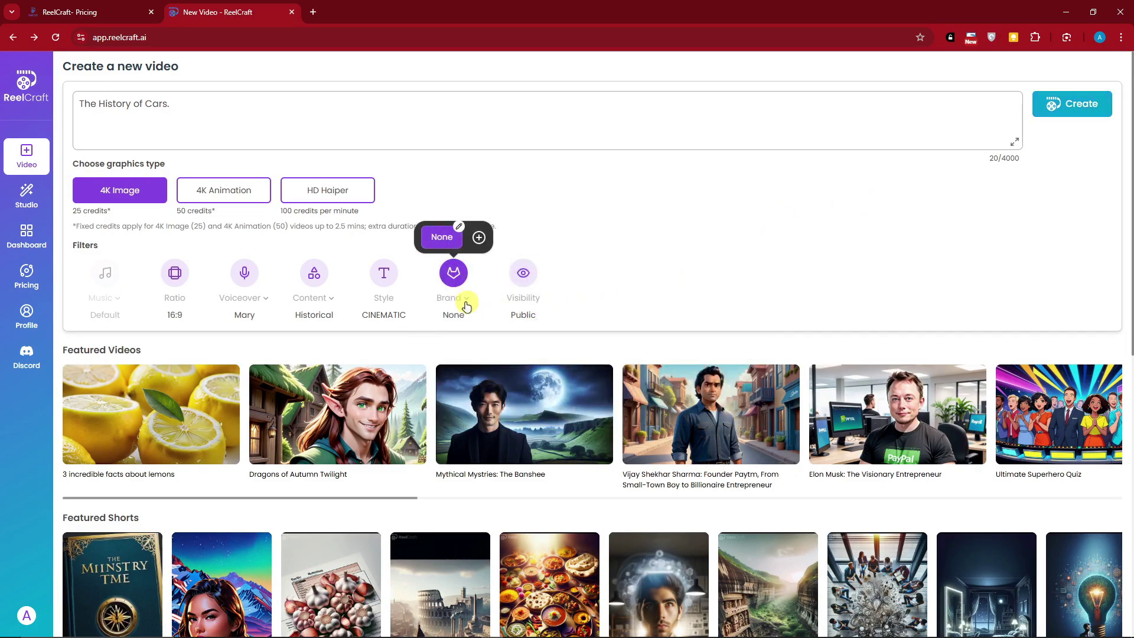
left_click(478, 238)
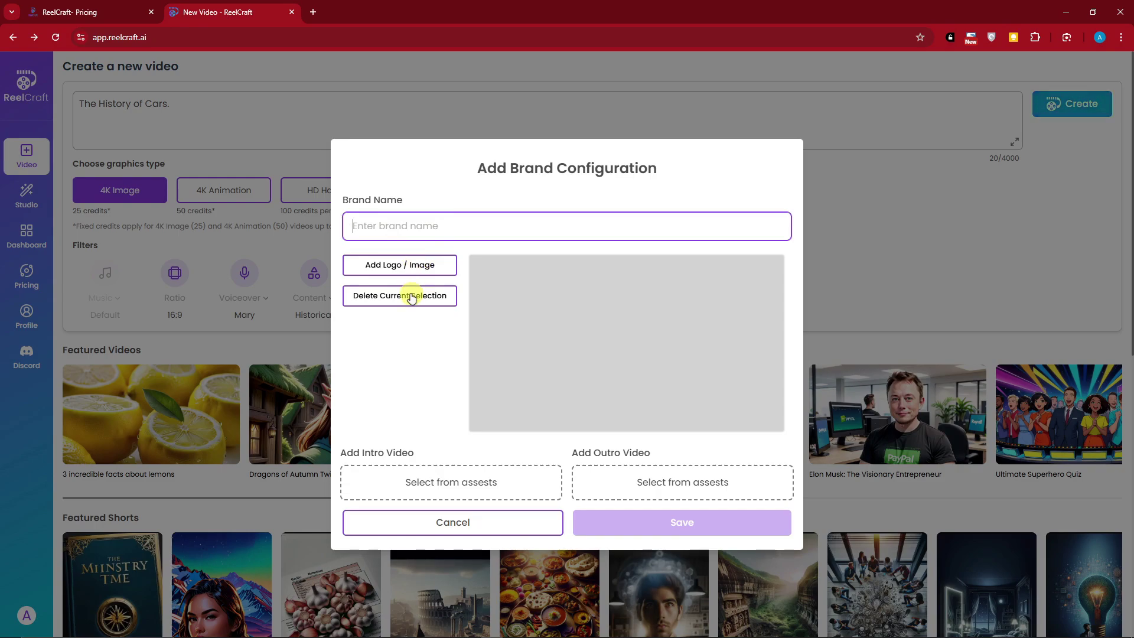
type("TuT")
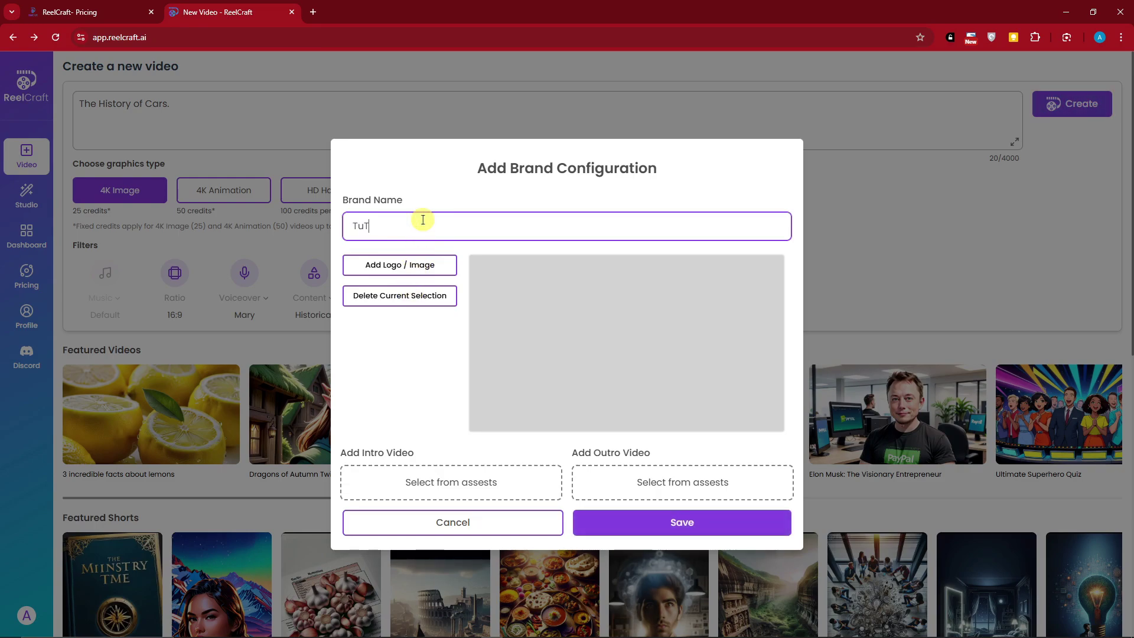
type("torialboxx")
left_click(434, 259)
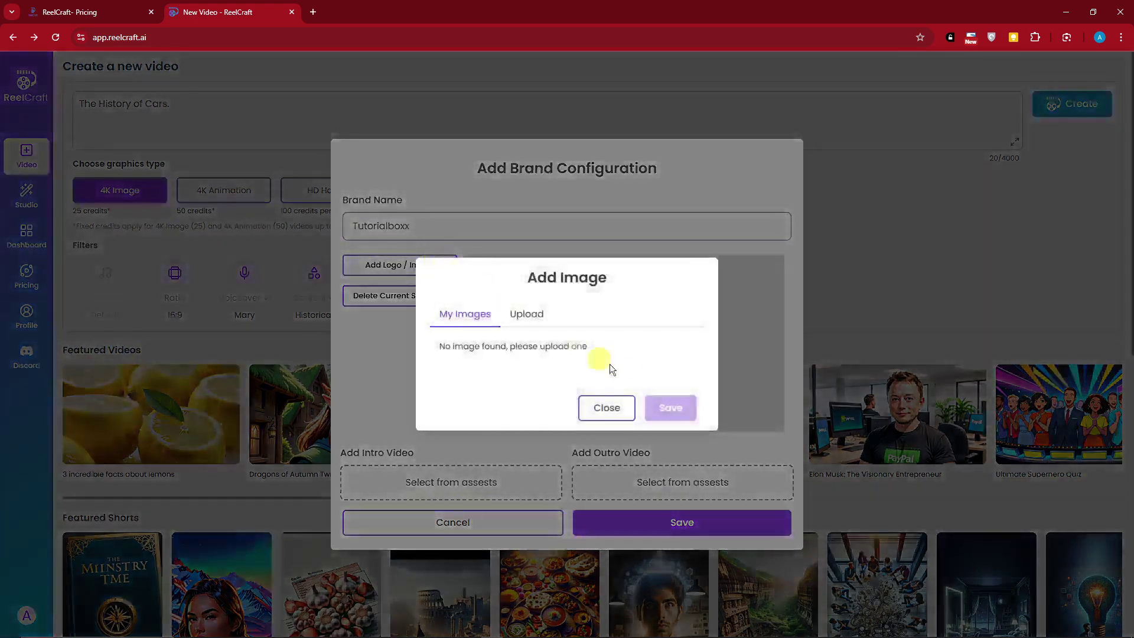
left_click(531, 321)
left_click(451, 349)
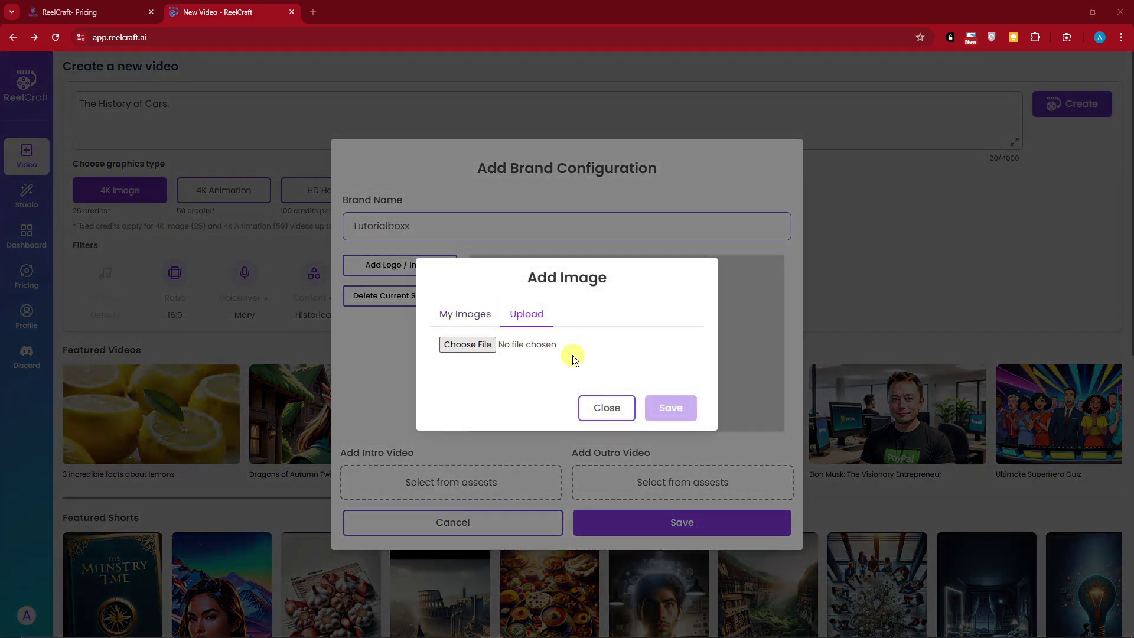
scroll(665, 287, "down", 1)
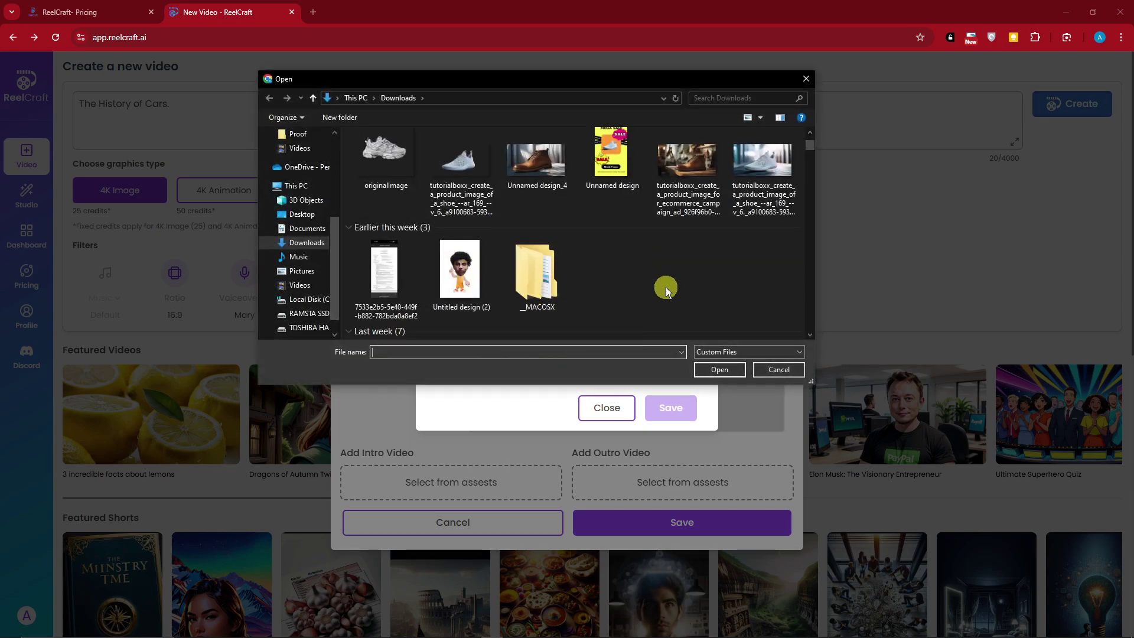
scroll(664, 284, "down", 3)
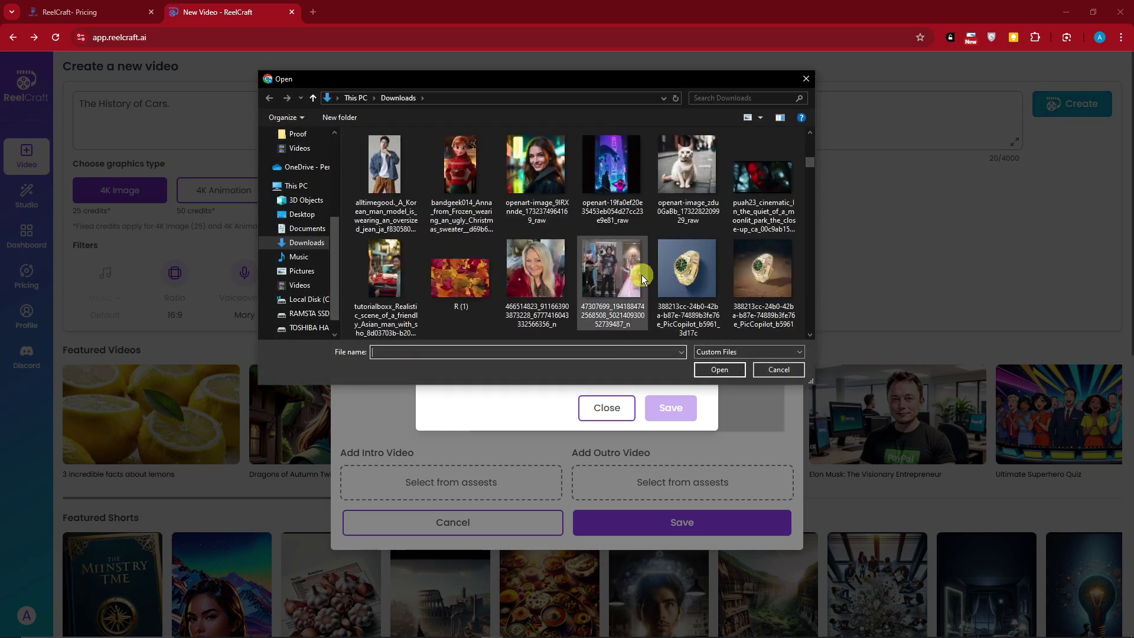
scroll(642, 275, "down", 5)
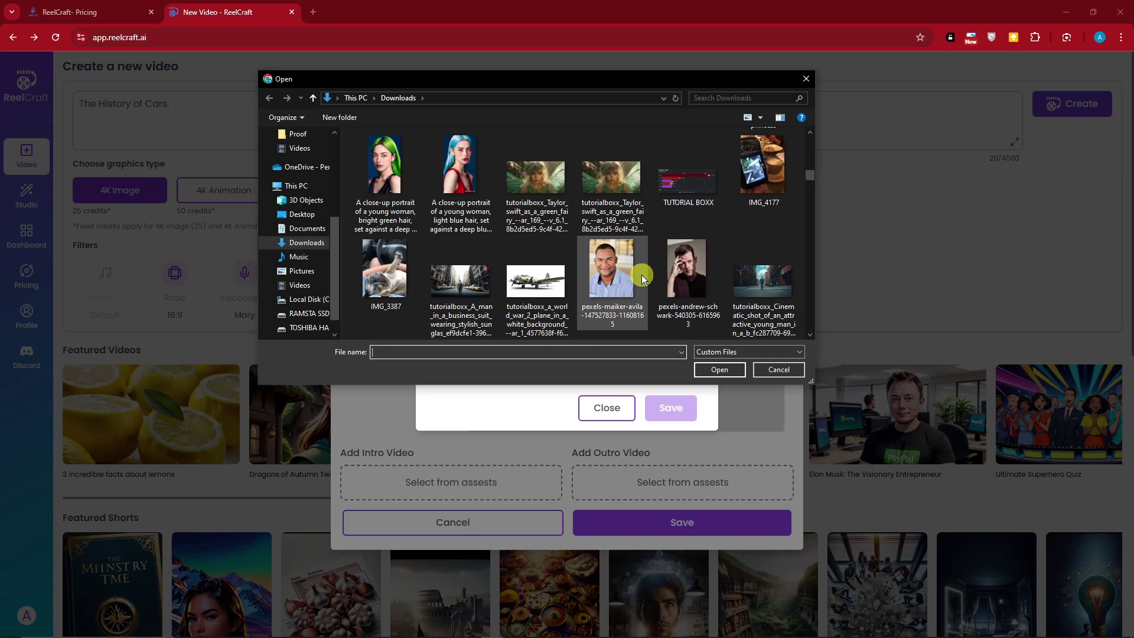
scroll(557, 291, "down", 3)
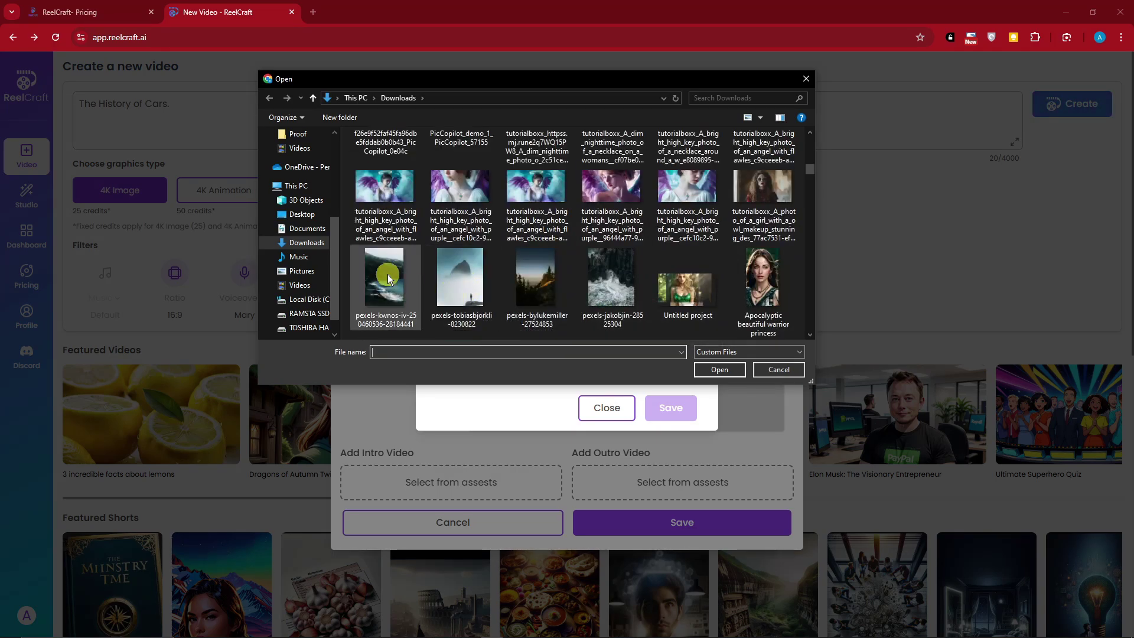
double_click(388, 274)
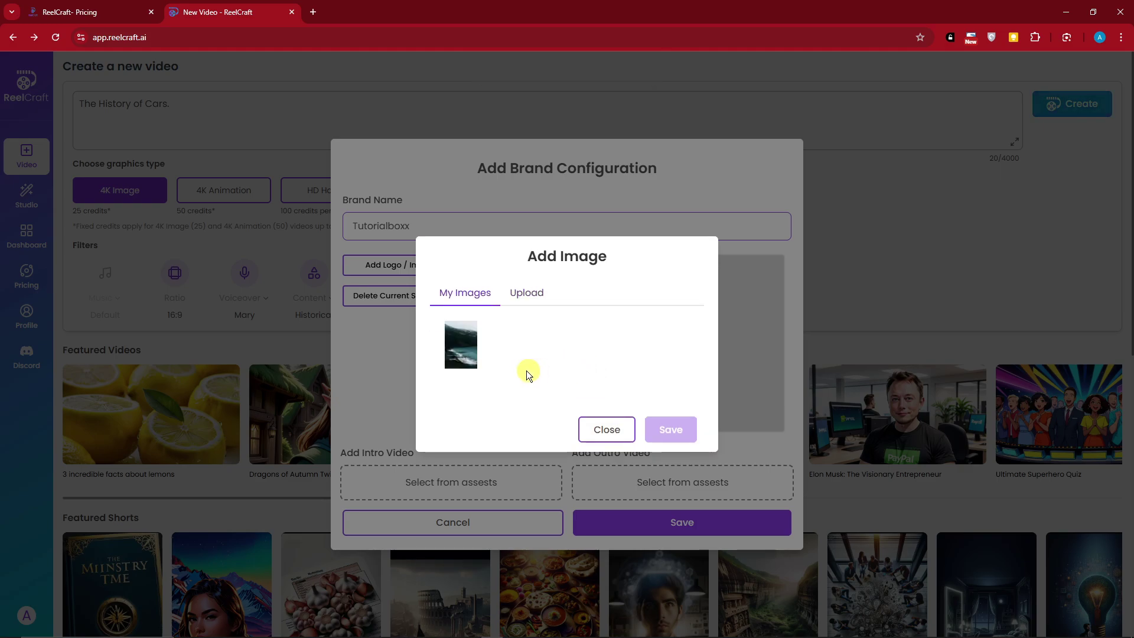
left_click(461, 345)
left_click(660, 425)
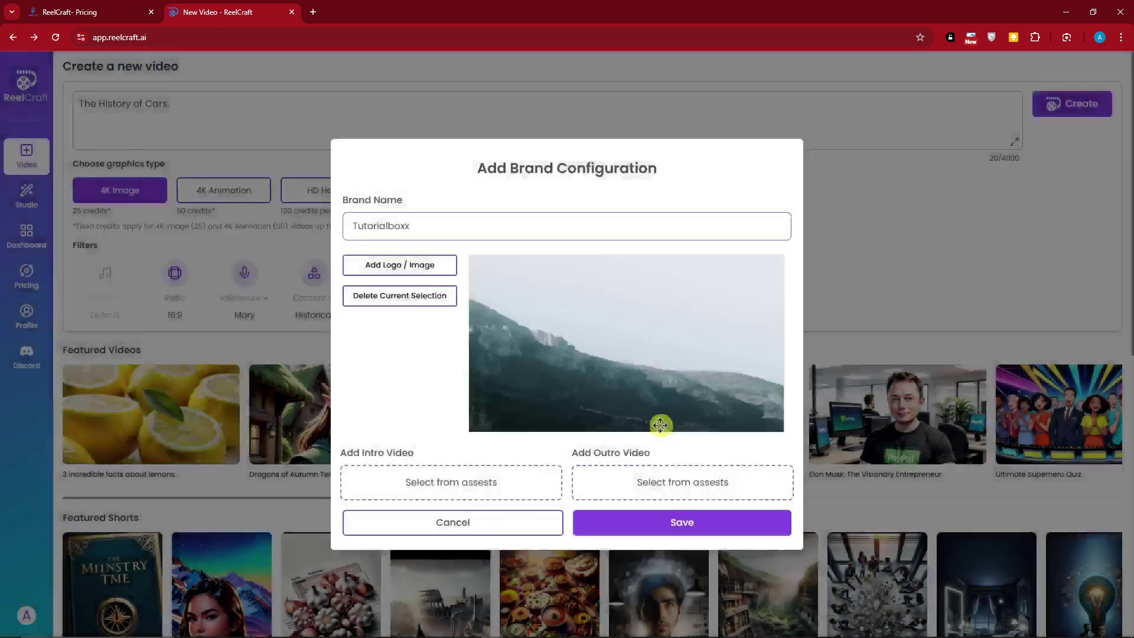
Step: Reposition the logo image within the brand preview area and save the brand configuration
scroll(653, 349, "up", 3)
left_click_drag(654, 349, 560, 301)
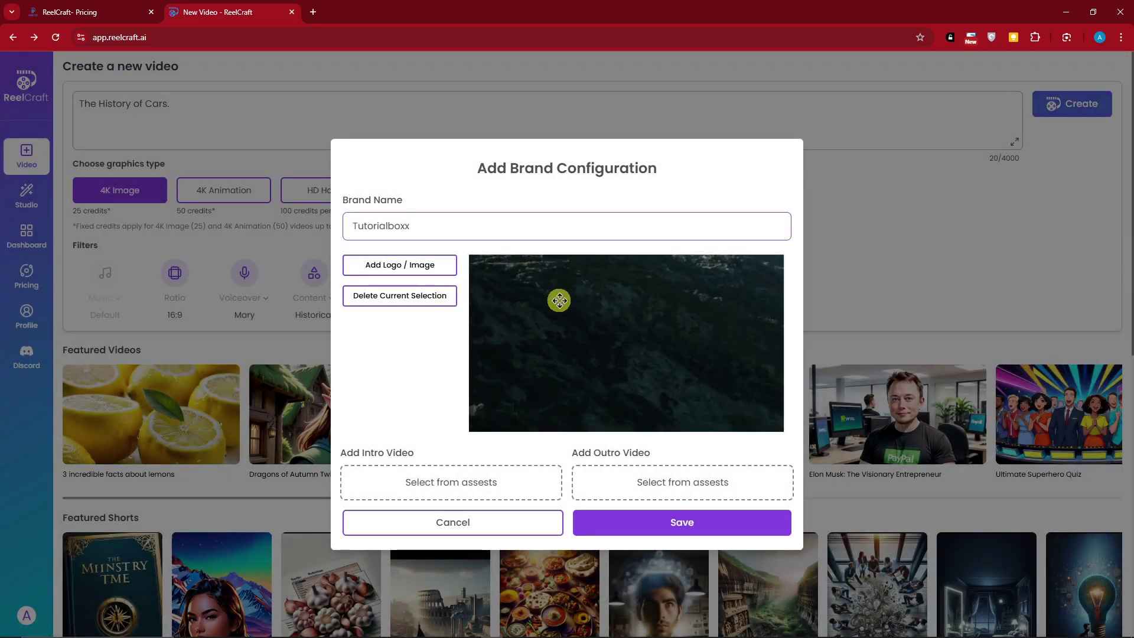
scroll(653, 370, "down", 5)
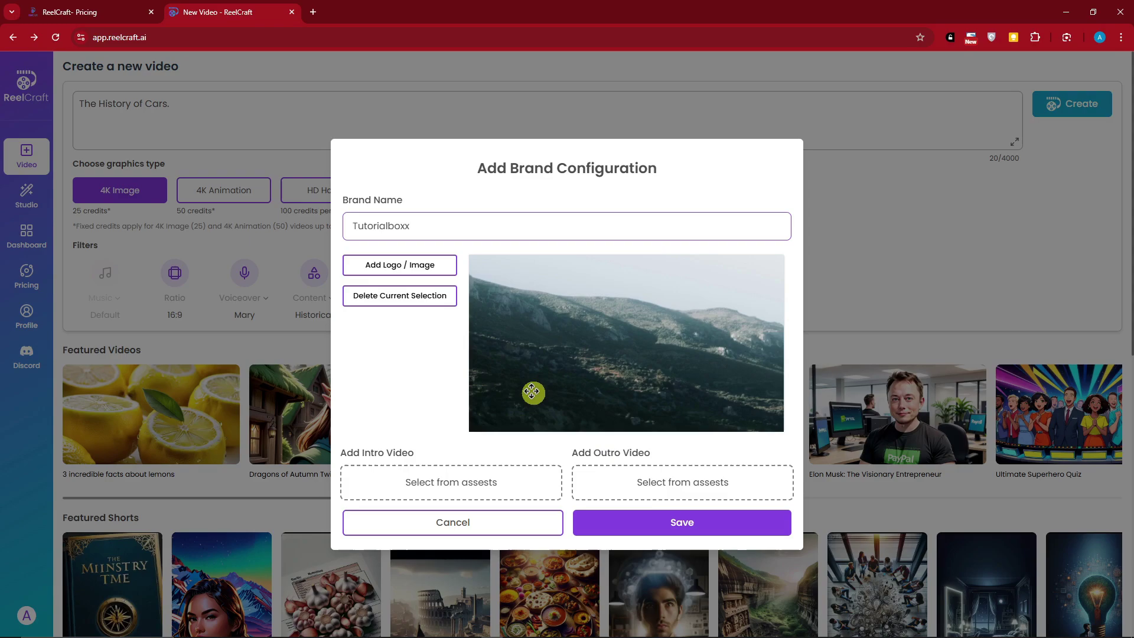
left_click_drag(533, 393, 656, 362)
left_click(682, 523)
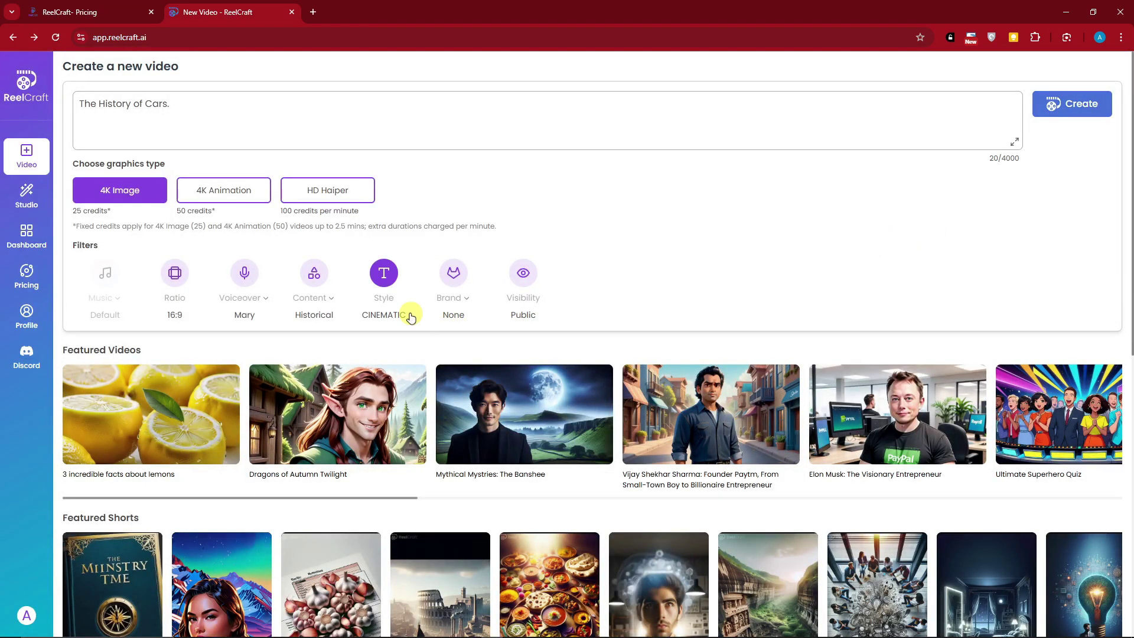
Step: Set the new video's visibility to Public and review the chosen video settings
left_click(524, 282)
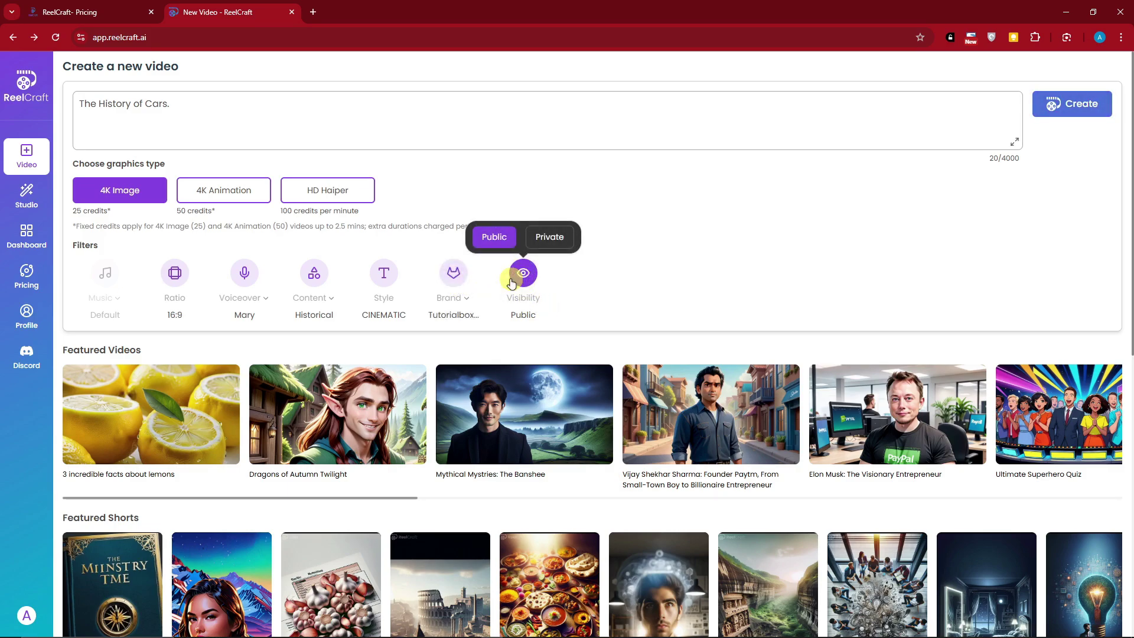
left_click(491, 236)
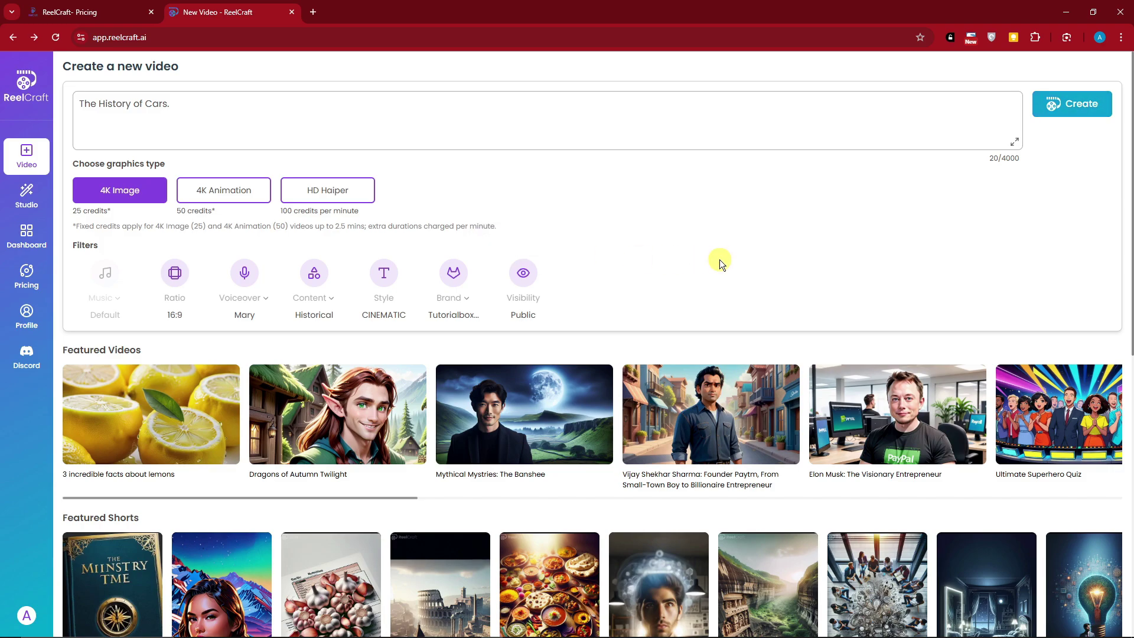
scroll(719, 260, "down", 1)
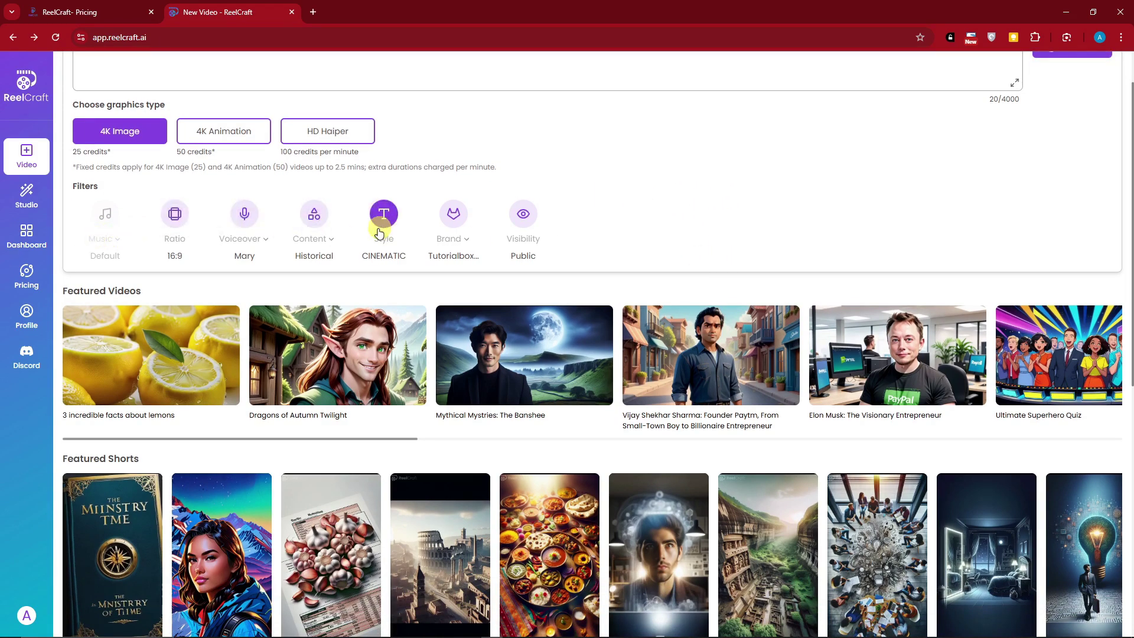
scroll(379, 232, "up", 1)
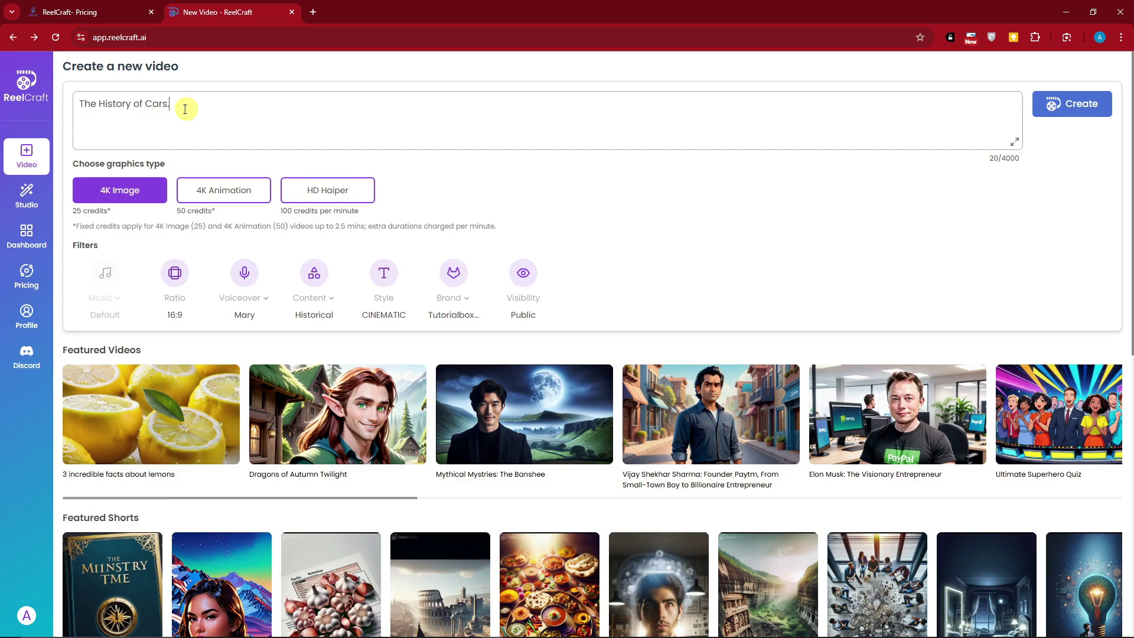
Step: Create the video from the prompt "The History of Cars." and continue with the CINEMATIC video style
left_click_drag(185, 109, 38, 110)
left_click(207, 120)
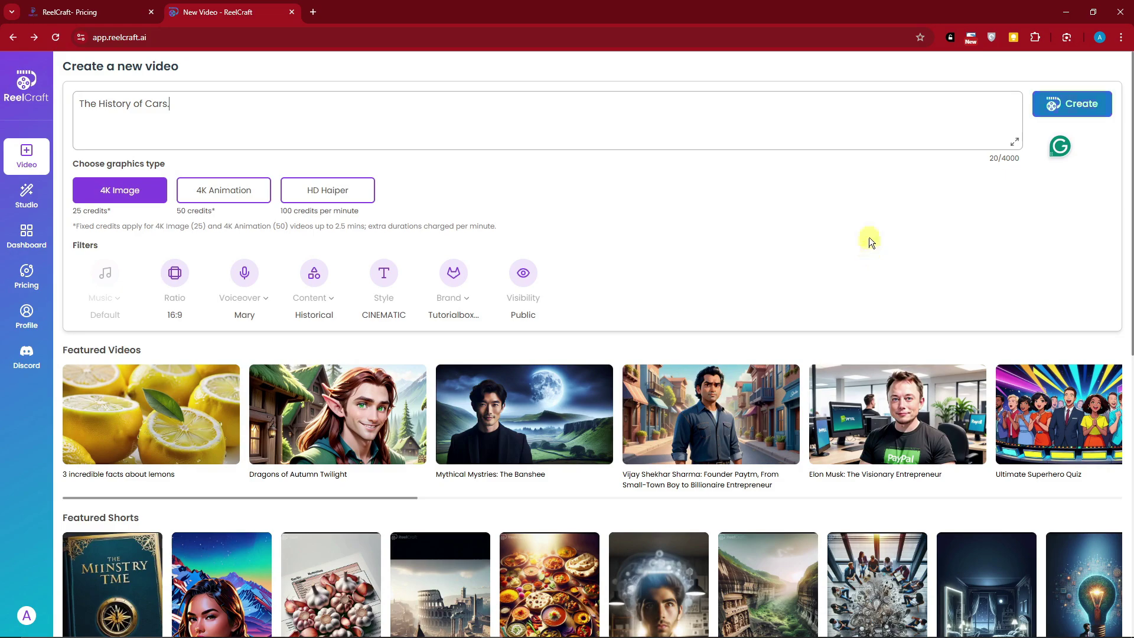
left_click(1065, 108)
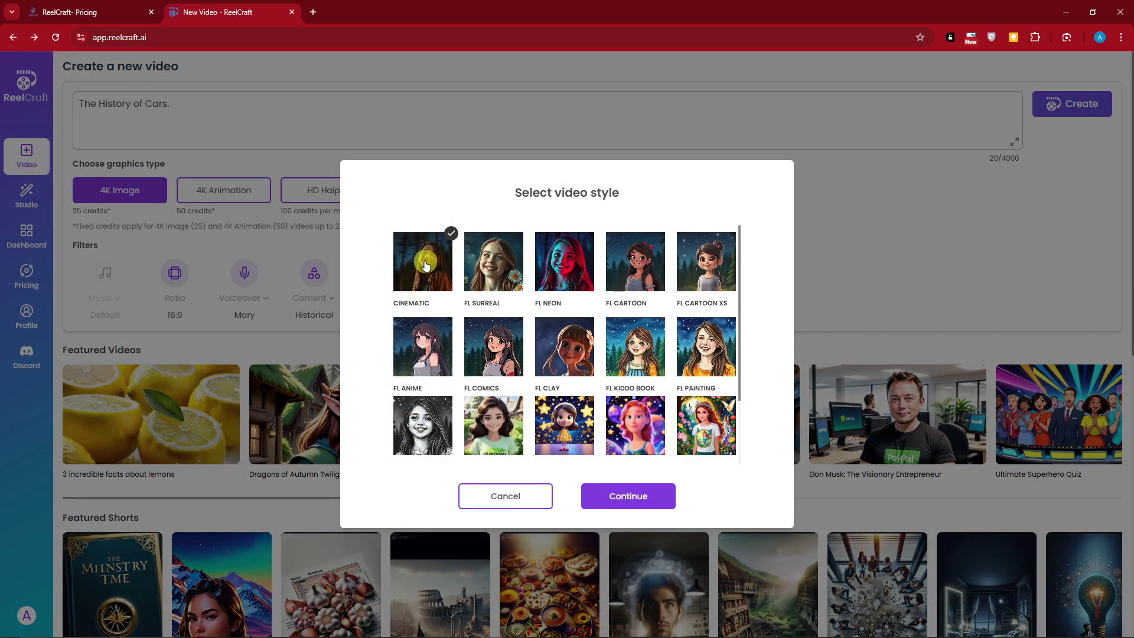
left_click(653, 502)
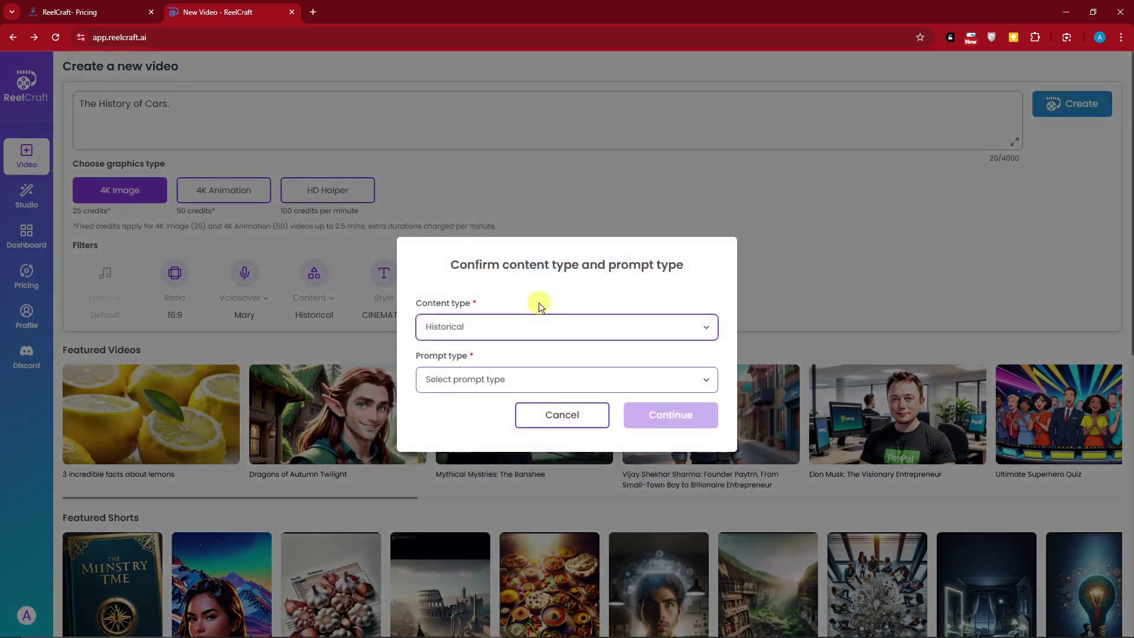
Step: Confirm Historical as the content type and set the prompt type to "Transform the given idea into a script"
left_click(695, 328)
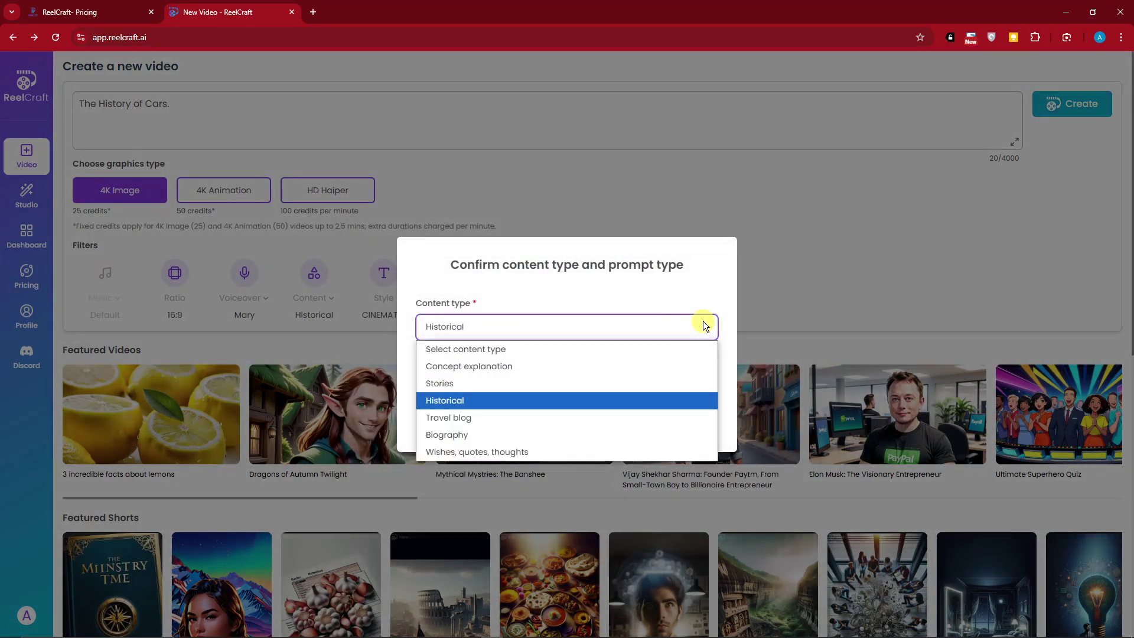
left_click(703, 321)
left_click(527, 378)
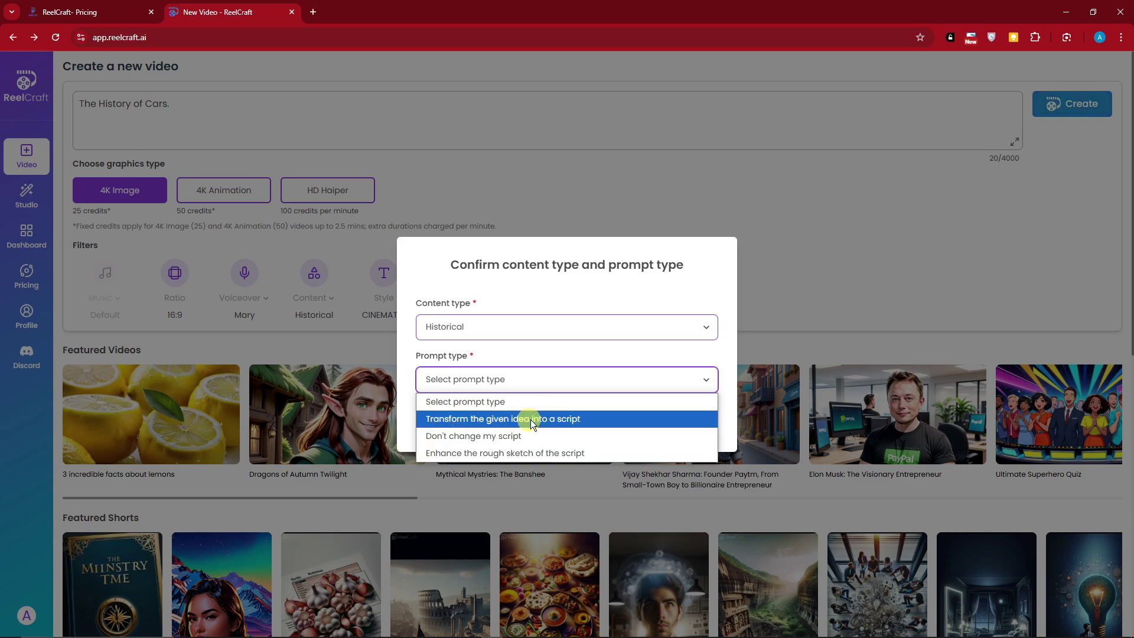
left_click(559, 419)
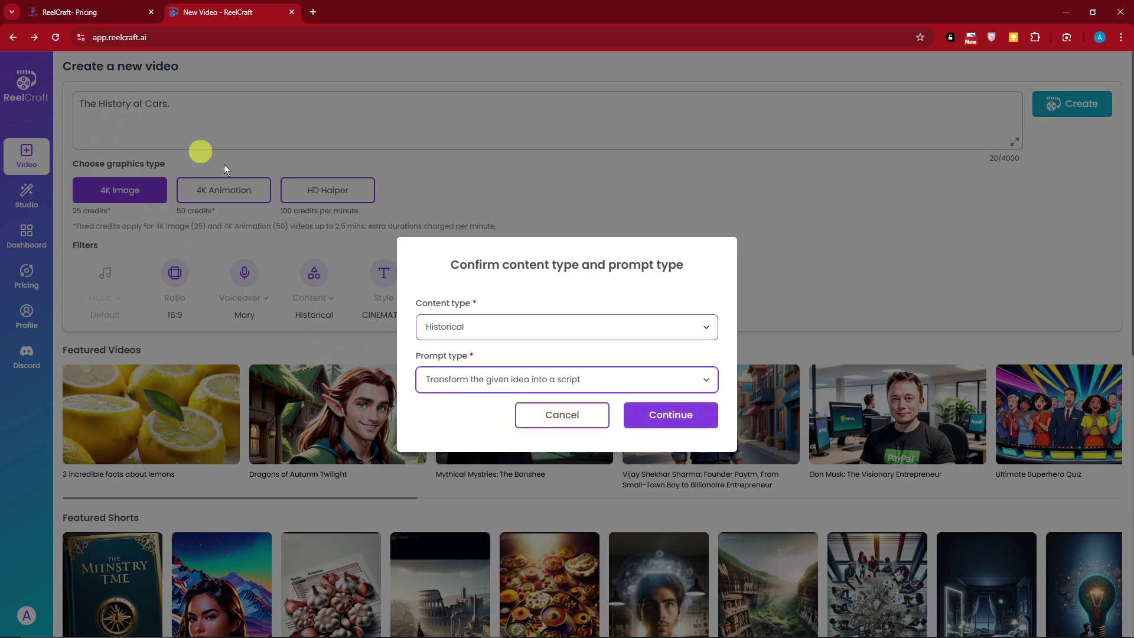
left_click(662, 414)
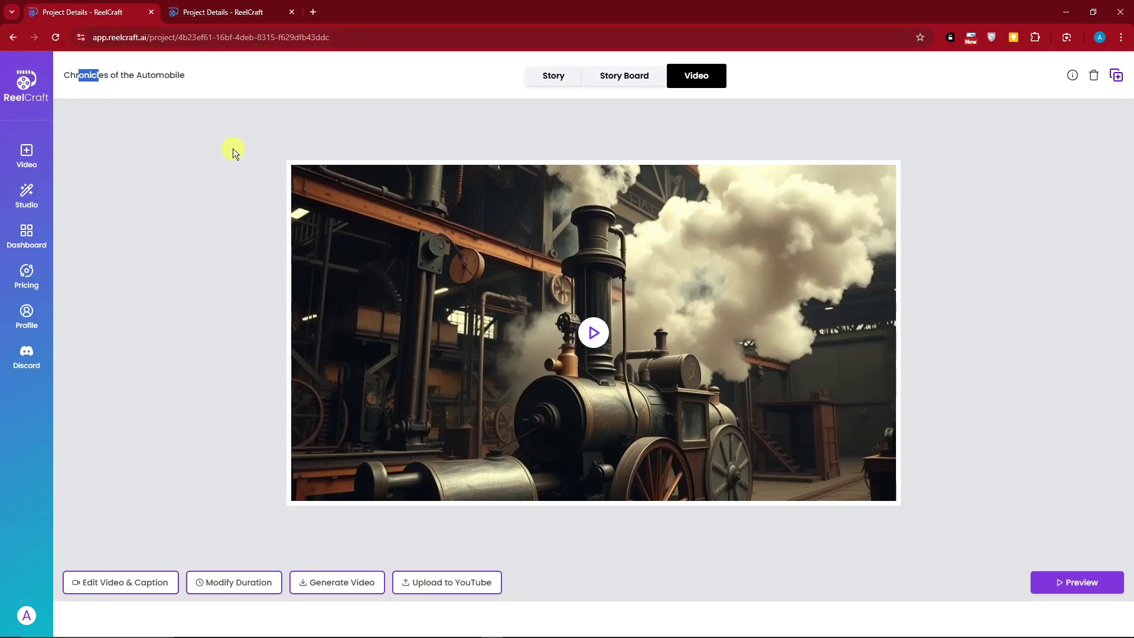
Step: Watch the preview of the generated Chronicles of the Automobile video and read through its story text
left_click(603, 337)
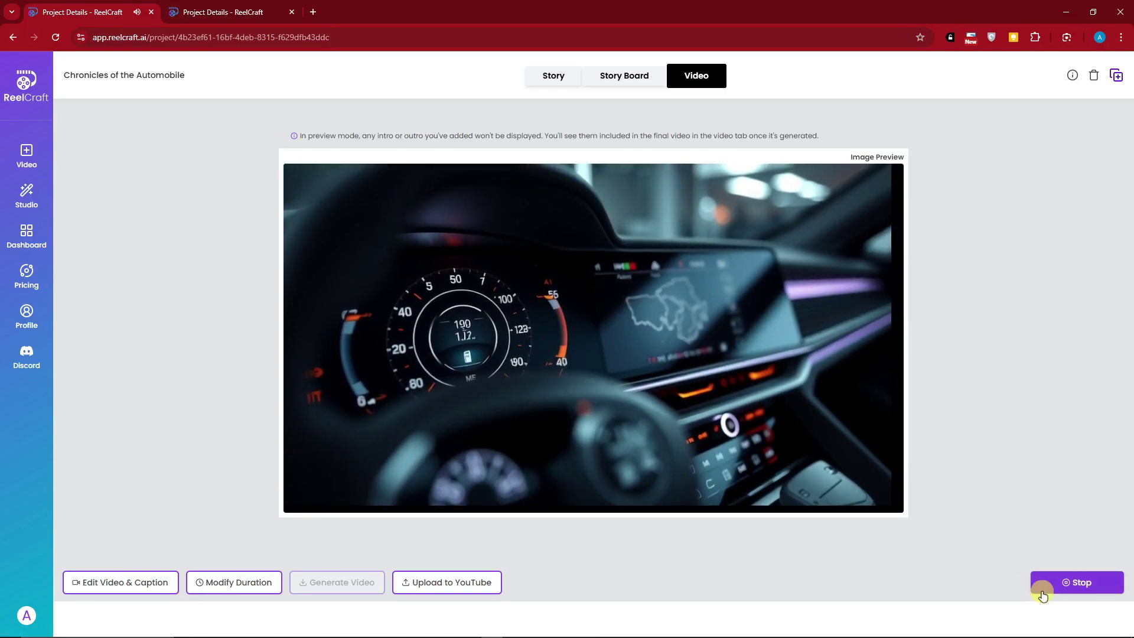
left_click(1069, 584)
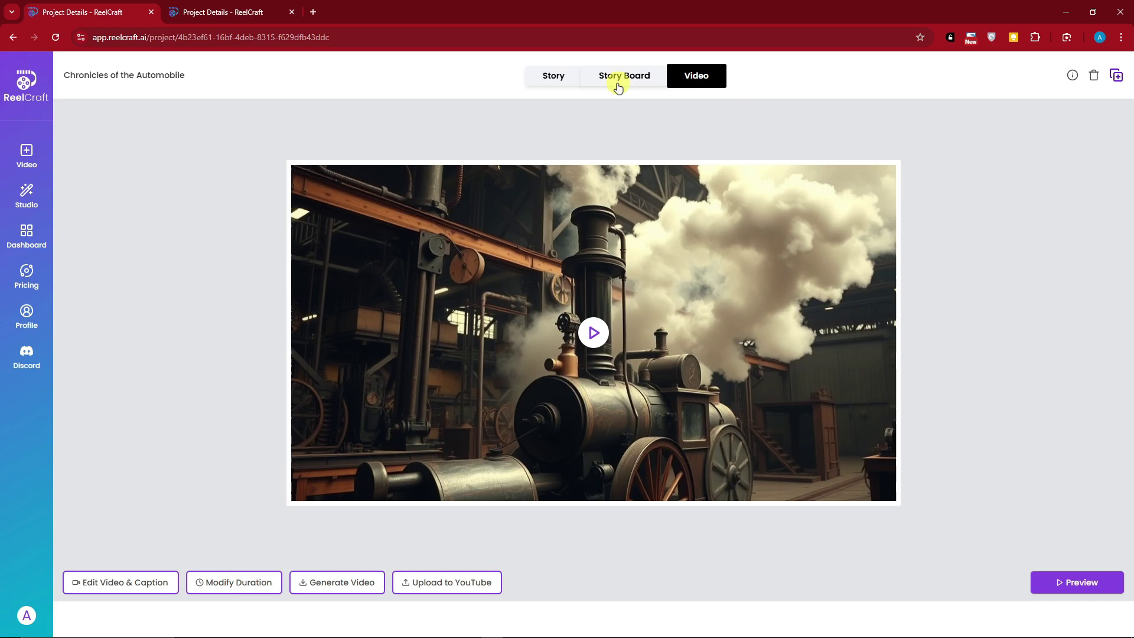
left_click(566, 80)
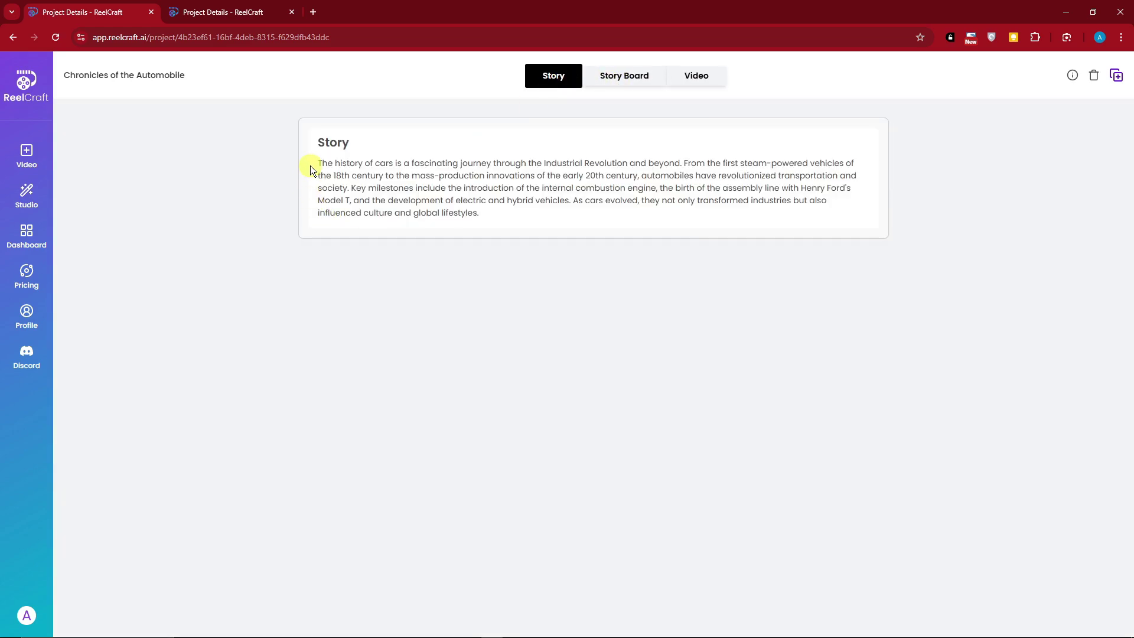
left_click_drag(317, 162, 534, 208)
left_click(537, 215)
Step: Examine the storyboard shots in Scenes 1 and 2, including the prompt of Scene 1, Shot 2
left_click(624, 75)
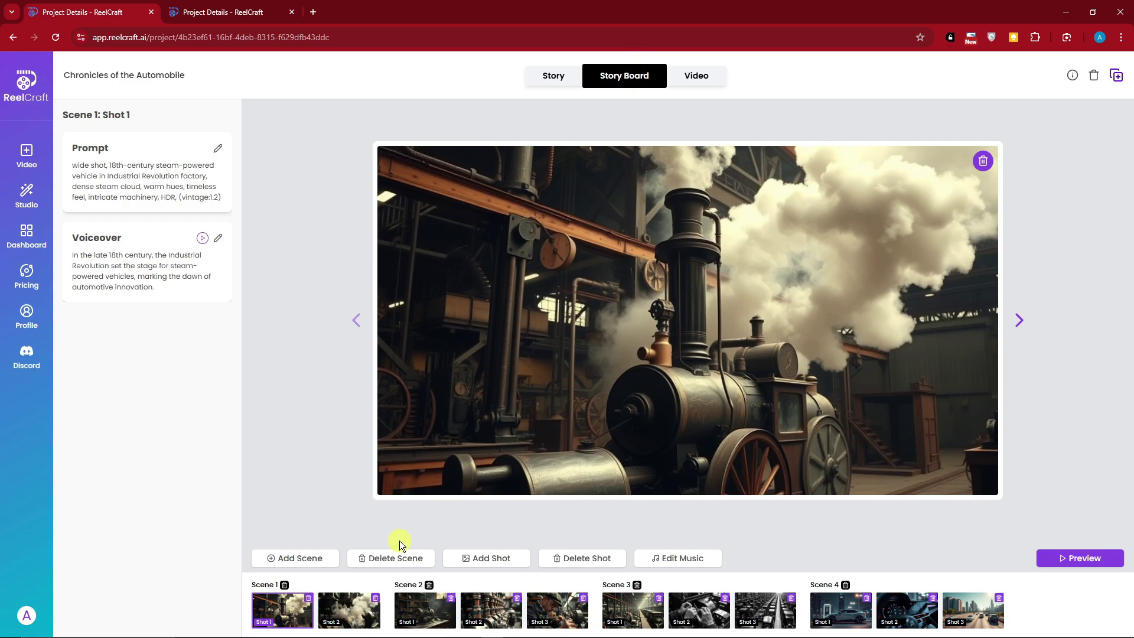
left_click(349, 612)
left_click(1020, 319)
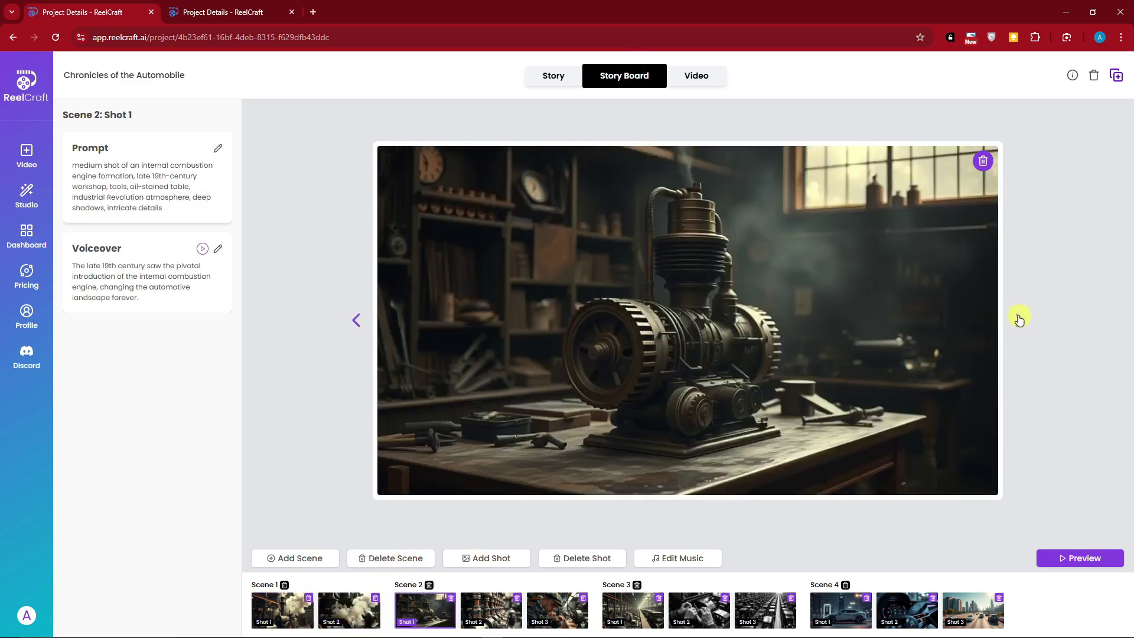
left_click(1019, 319)
left_click(356, 320)
left_click(356, 320)
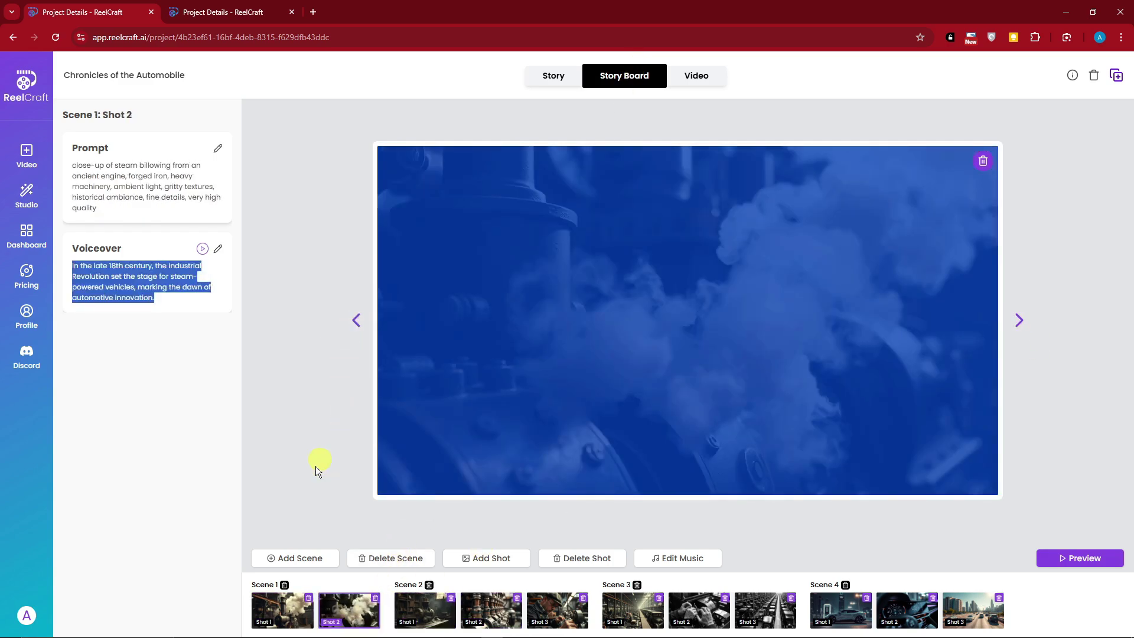
left_click_drag(75, 172, 137, 225)
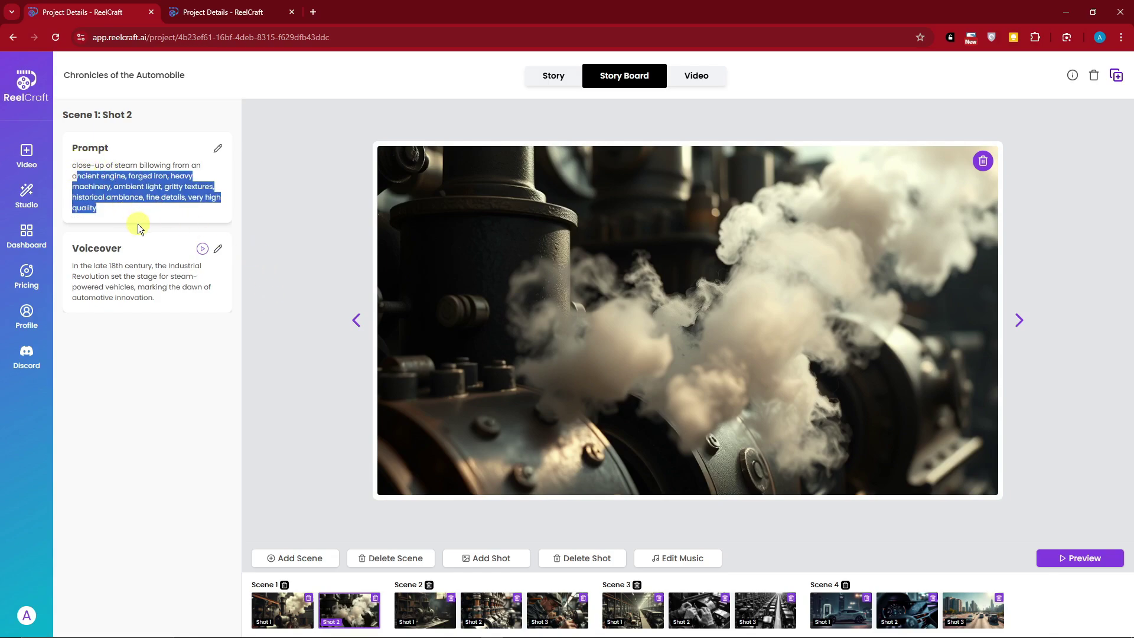
left_click(137, 225)
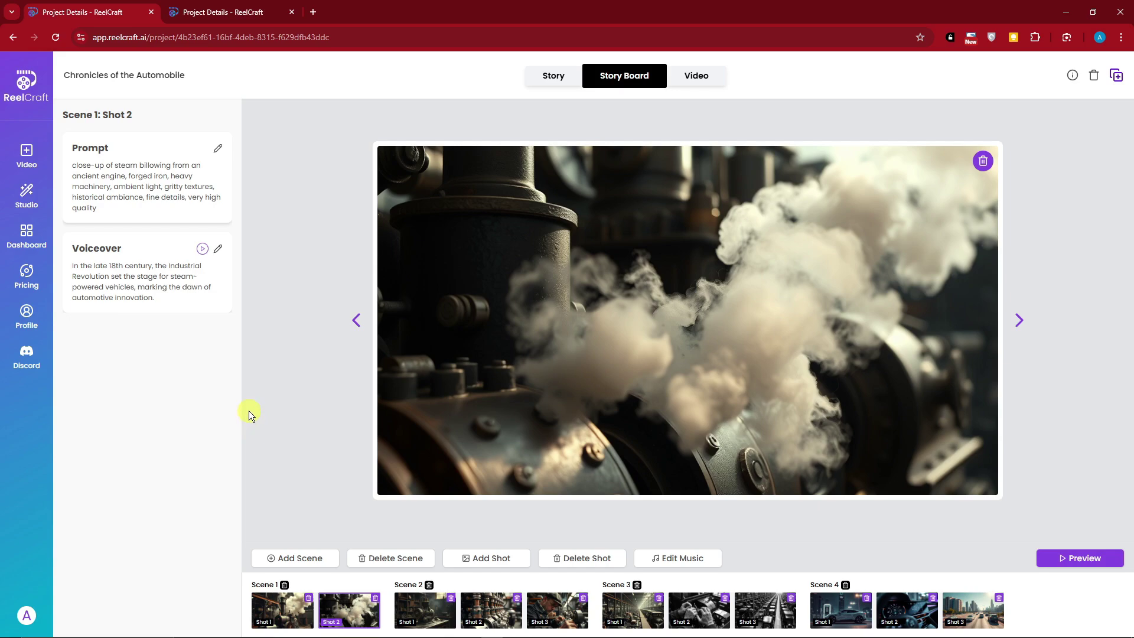
Step: Try replacing the vehicle and factory description in the Scene 1, Shot 1 prompt with "18th century car", and discard the edit
left_click(290, 614)
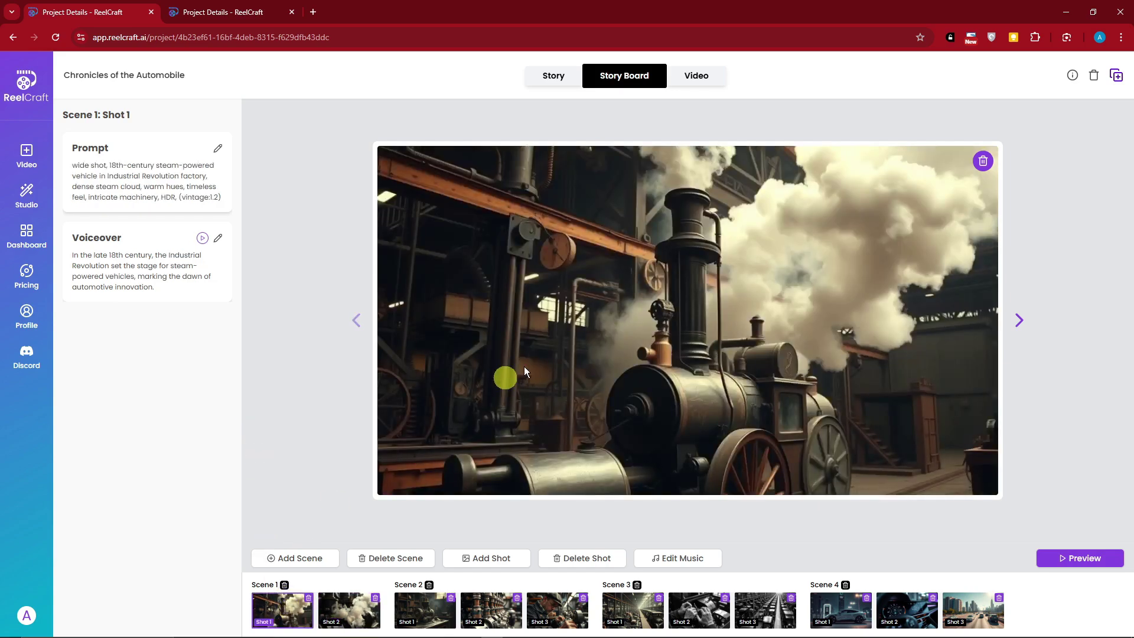
left_click(219, 149)
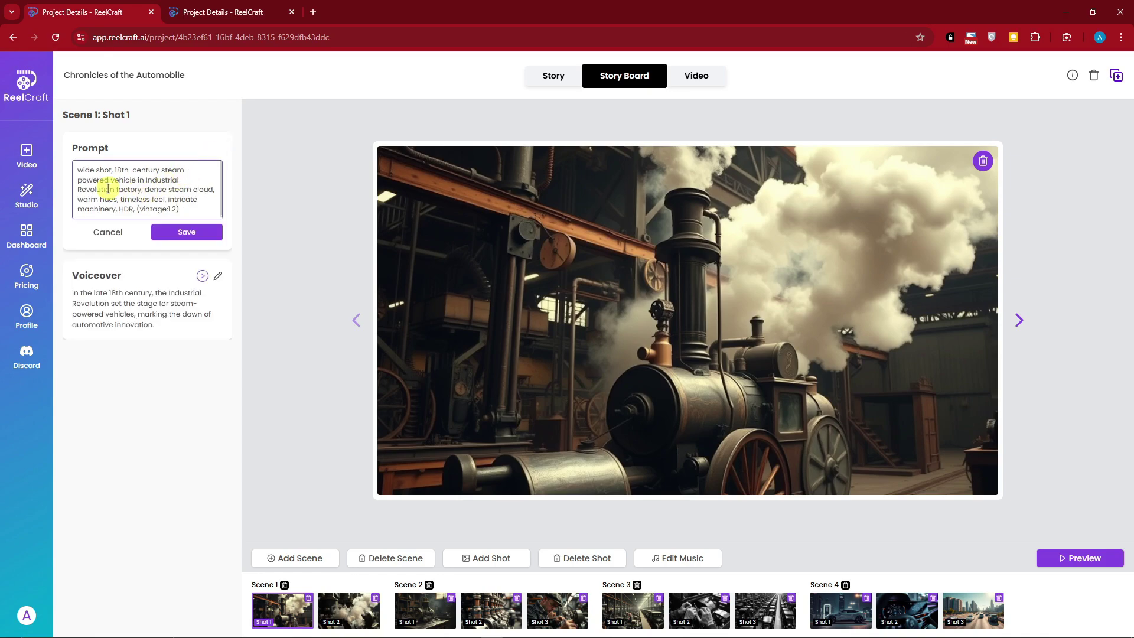
triple_click(180, 198)
left_click(110, 183)
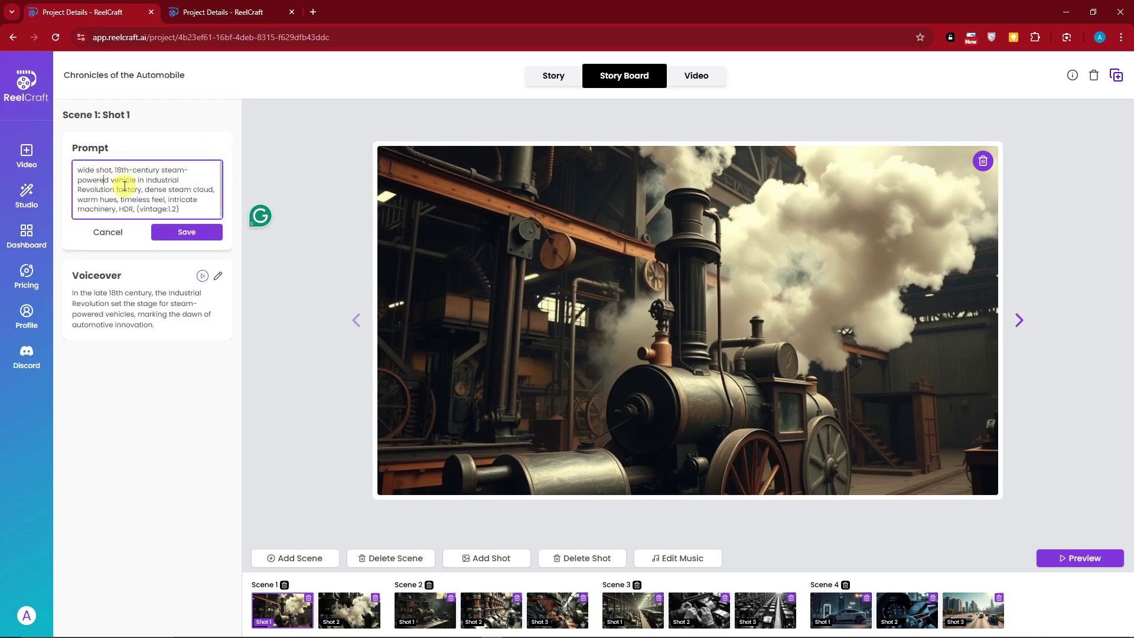
left_click_drag(115, 168, 142, 190)
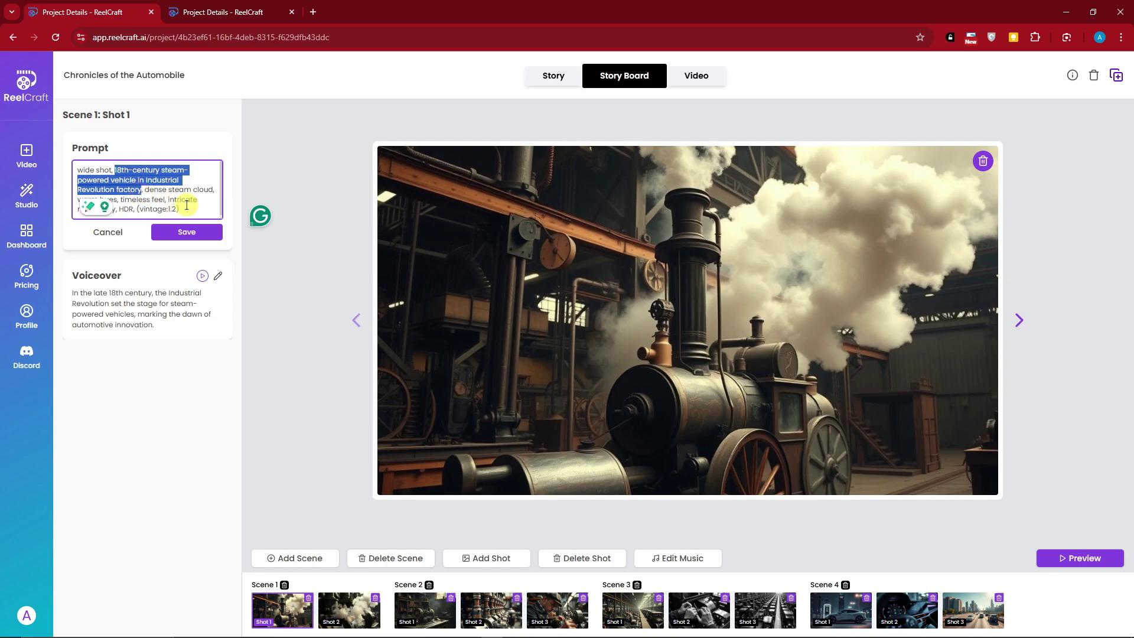
type("18th century car")
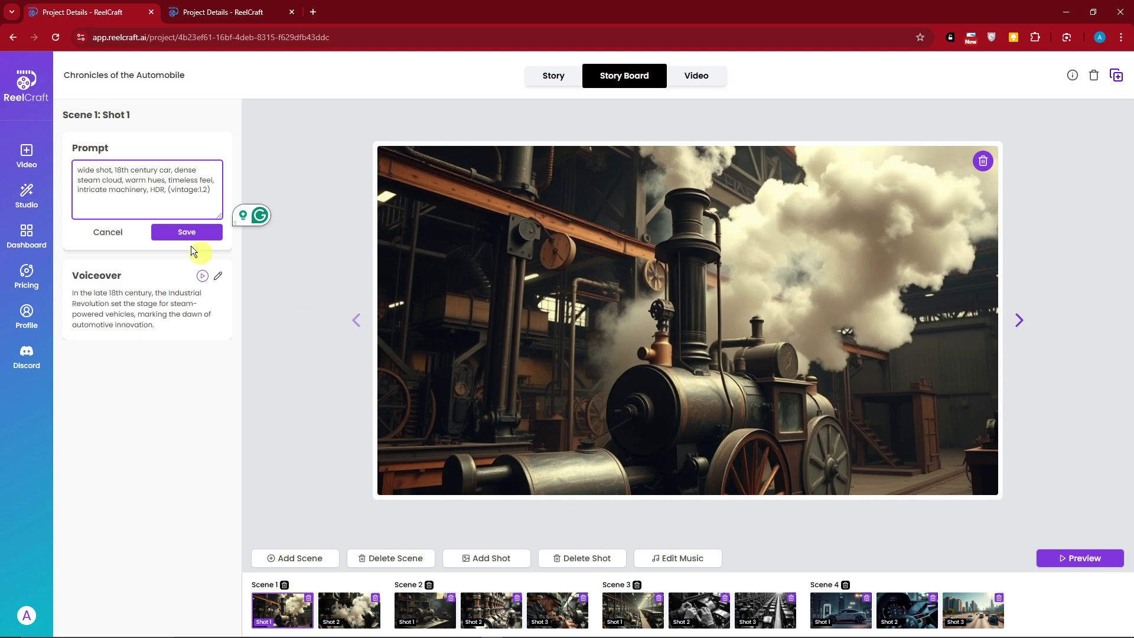
left_click(107, 235)
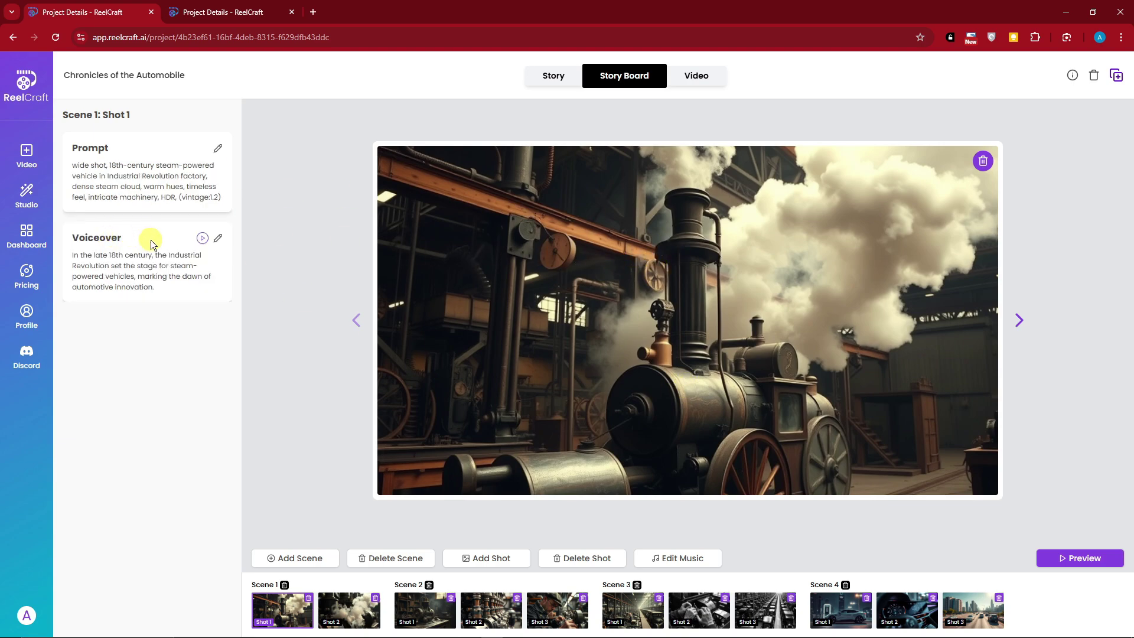
Step: Examine the editable voiceover text and English voice library for Scene 1, Shot 1, and leave without saving
left_click(218, 239)
left_click_drag(78, 258, 200, 291)
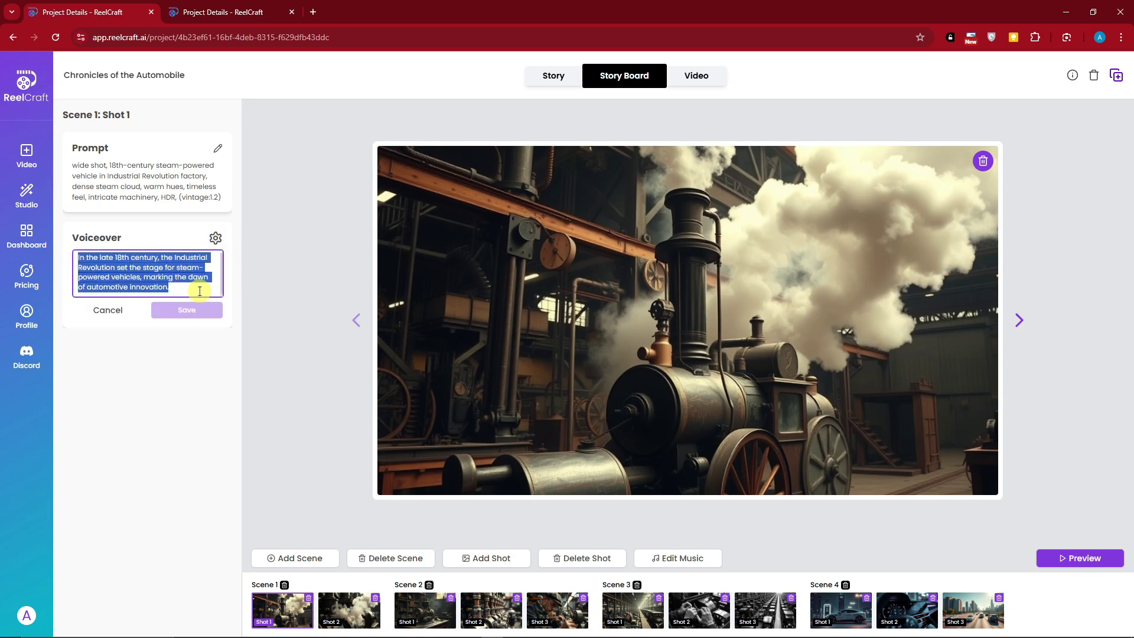
left_click(216, 239)
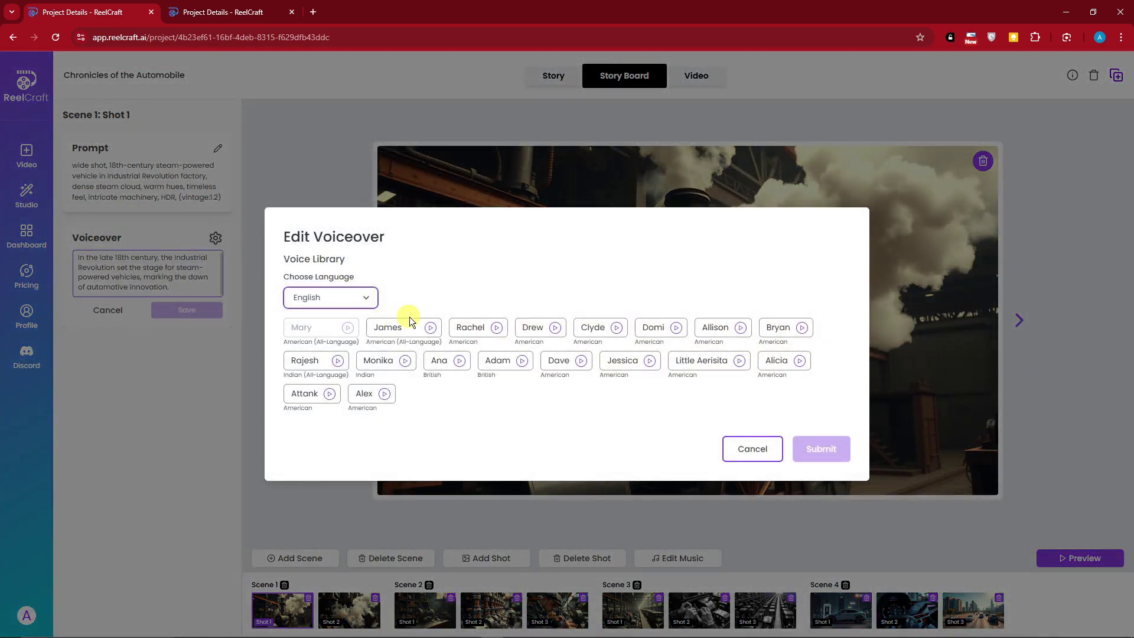
left_click(751, 449)
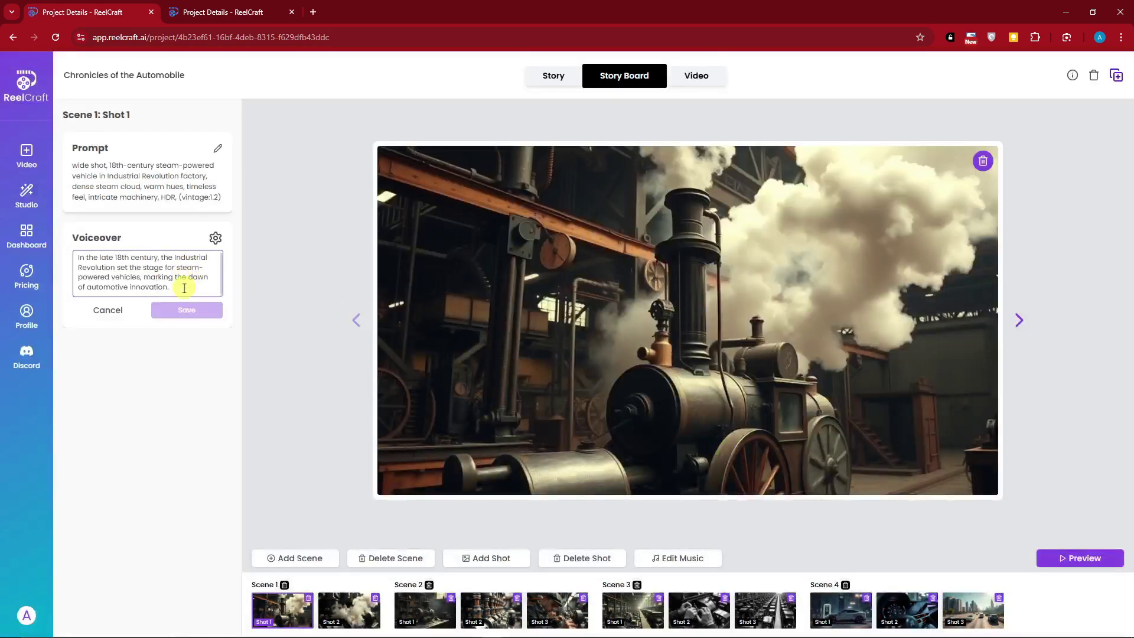
left_click_drag(184, 288, 52, 257)
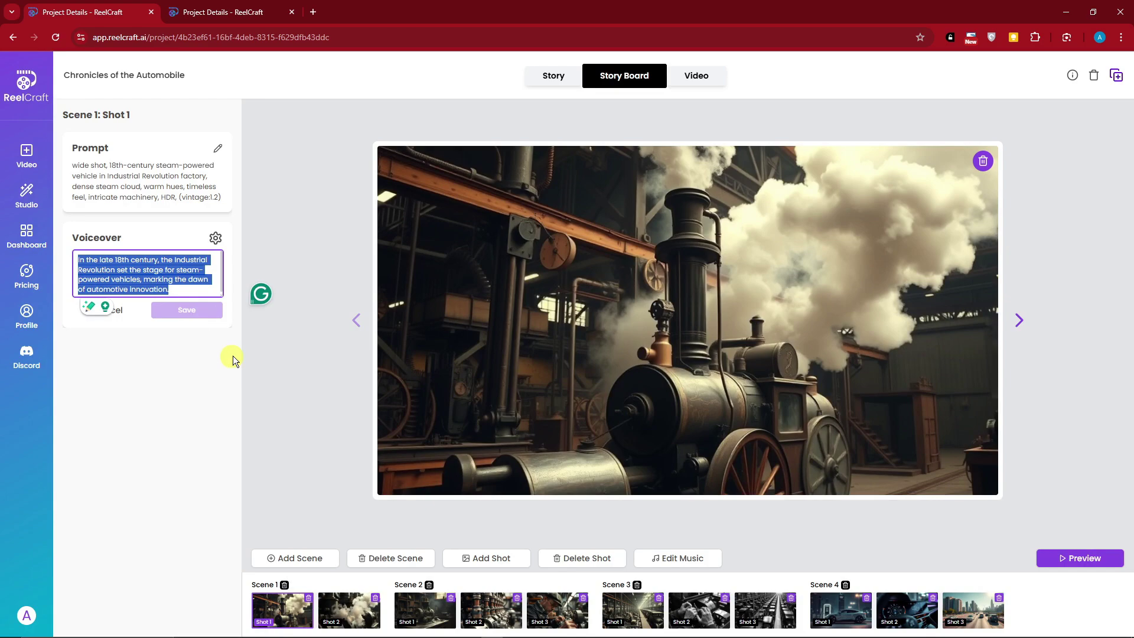
left_click(121, 310)
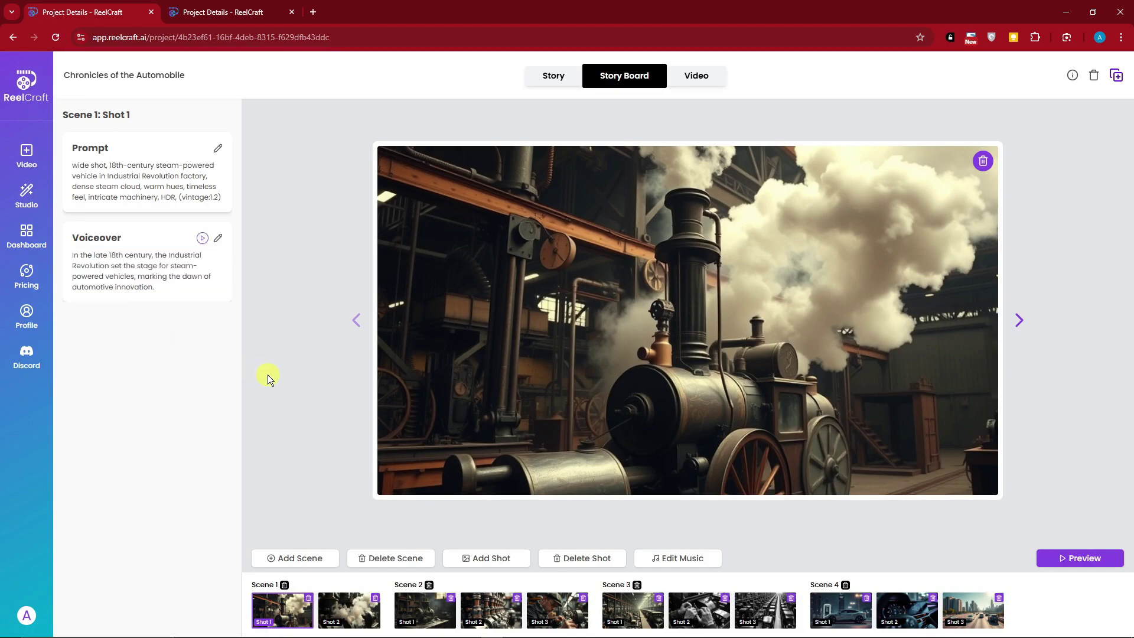
Step: Look through the individual shots of Scene 1 and Scene 2 in the storyboard
left_click(342, 606)
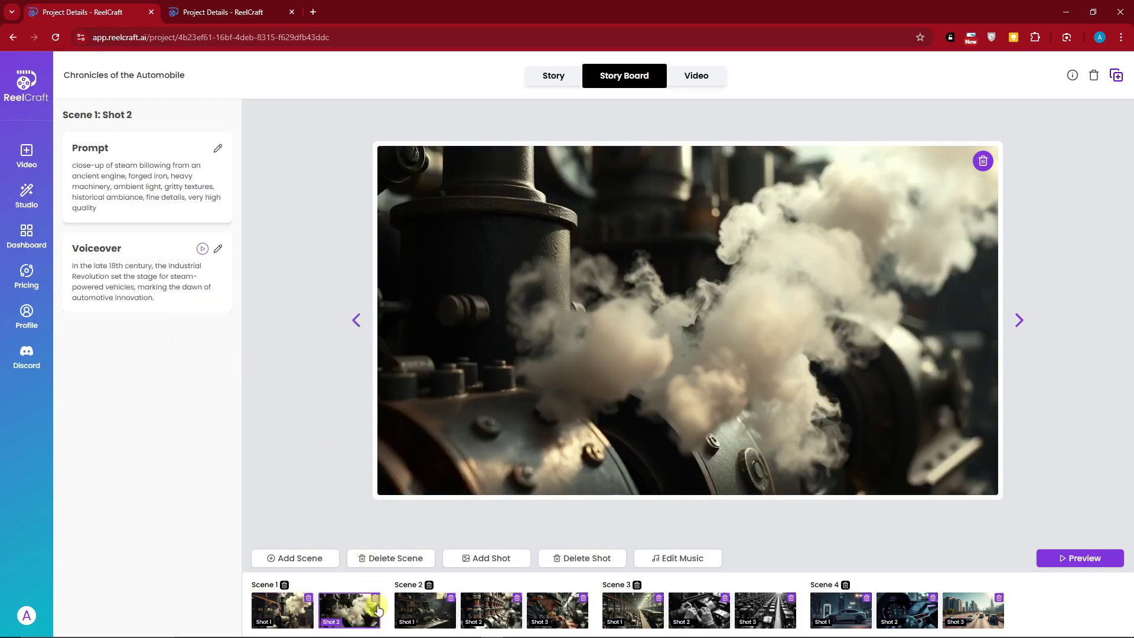
left_click(413, 605)
left_click(497, 609)
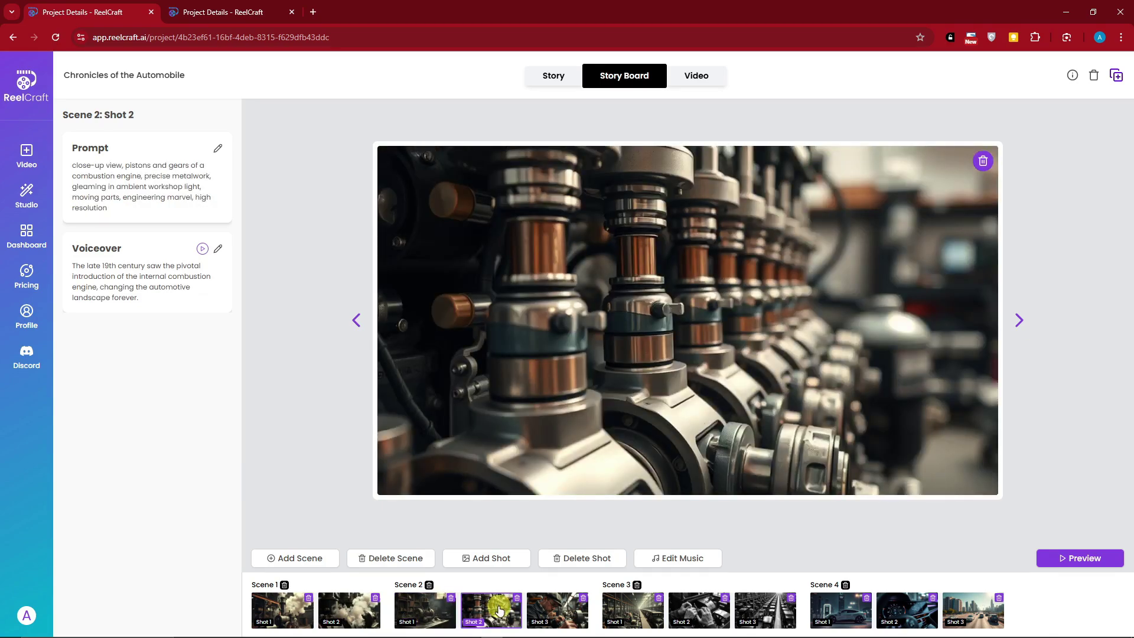
left_click(422, 612)
left_click(362, 611)
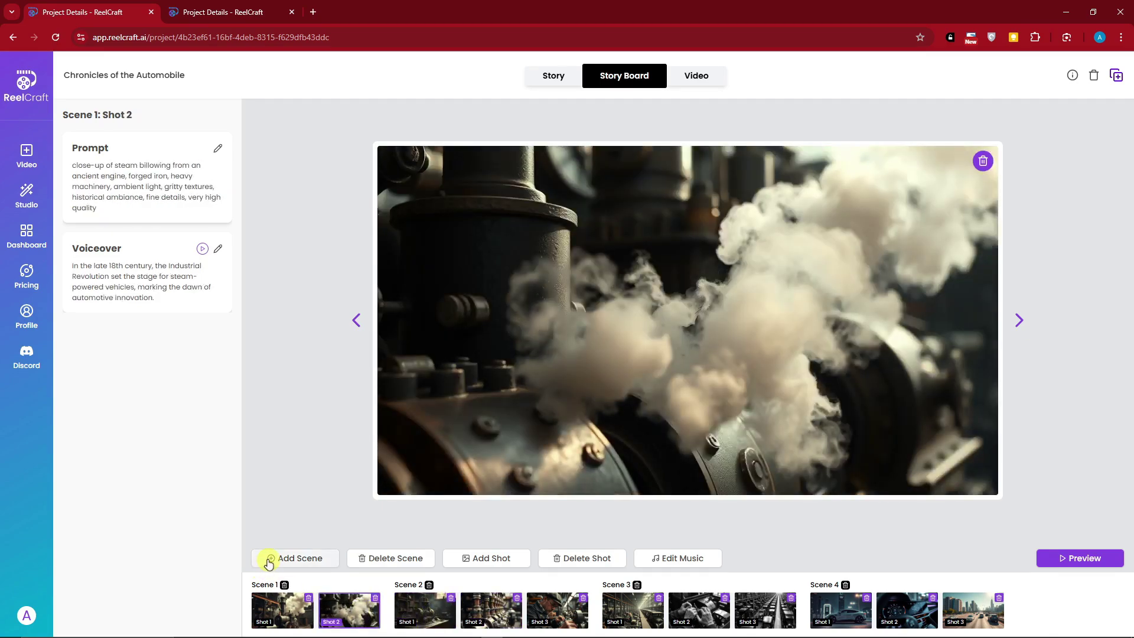
Step: Start adding a new scene to the storyboard and set its position to Scene 2
left_click(273, 559)
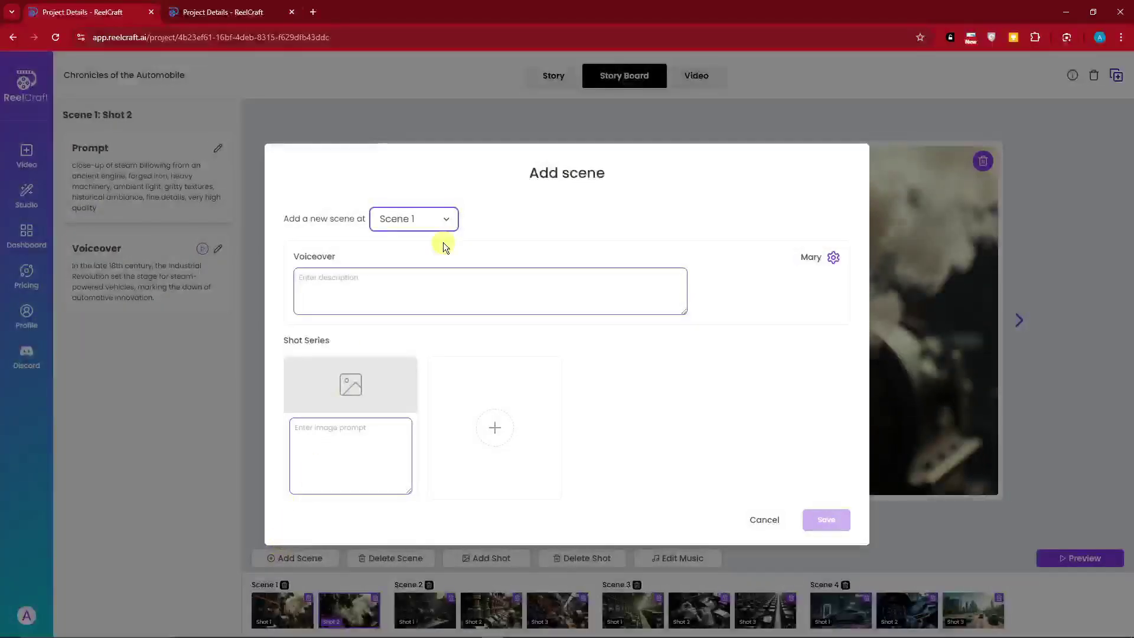
left_click_drag(287, 219, 358, 220)
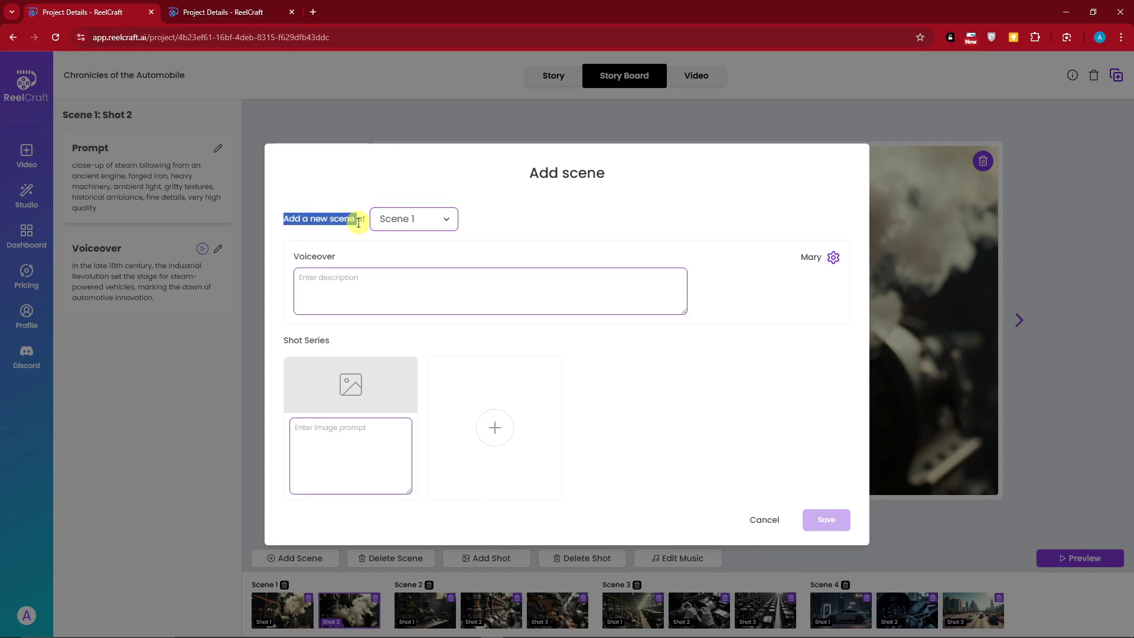
left_click(442, 221)
left_click(504, 258)
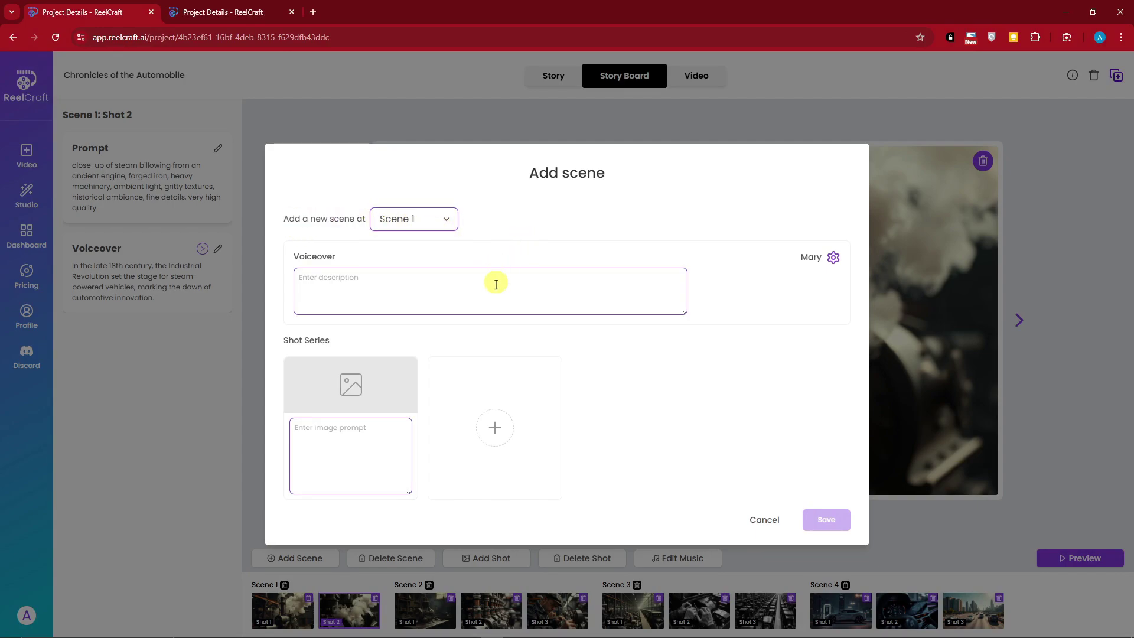
left_click(421, 219)
left_click(419, 262)
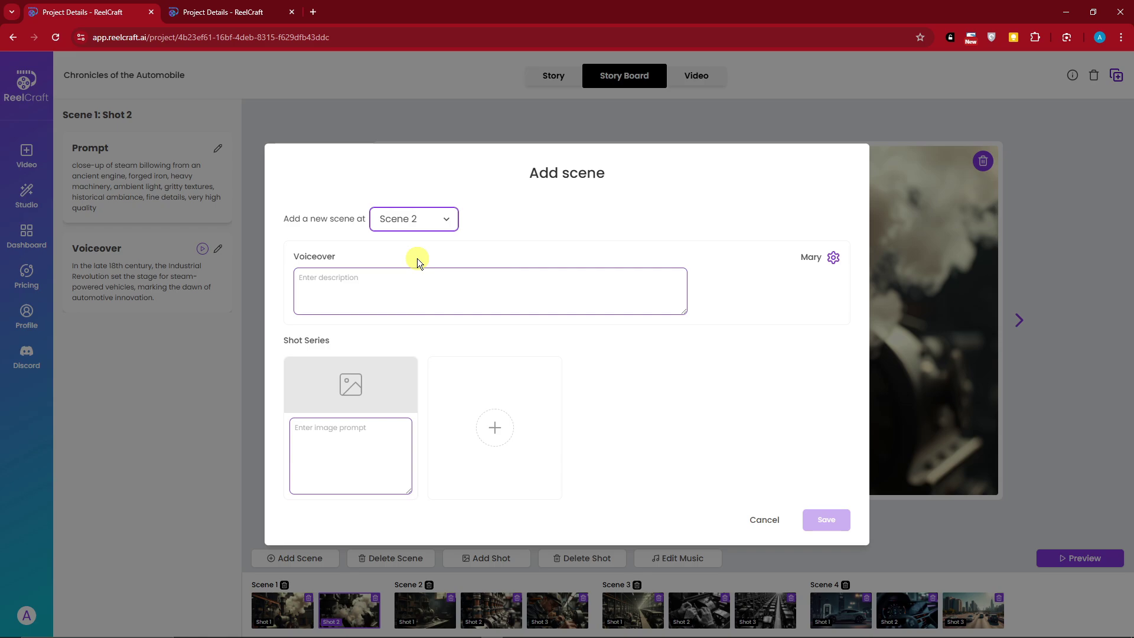
Step: Examine the narration voices and voiceover field for the new scene, and leave without adding it
left_click(836, 263)
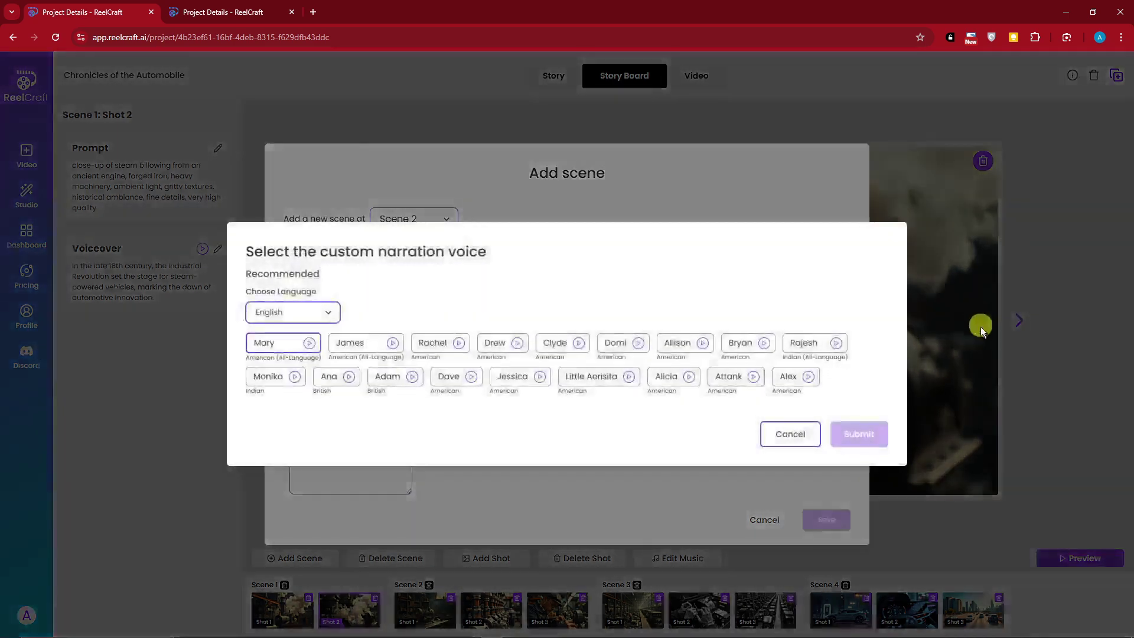
left_click(788, 433)
left_click(313, 278)
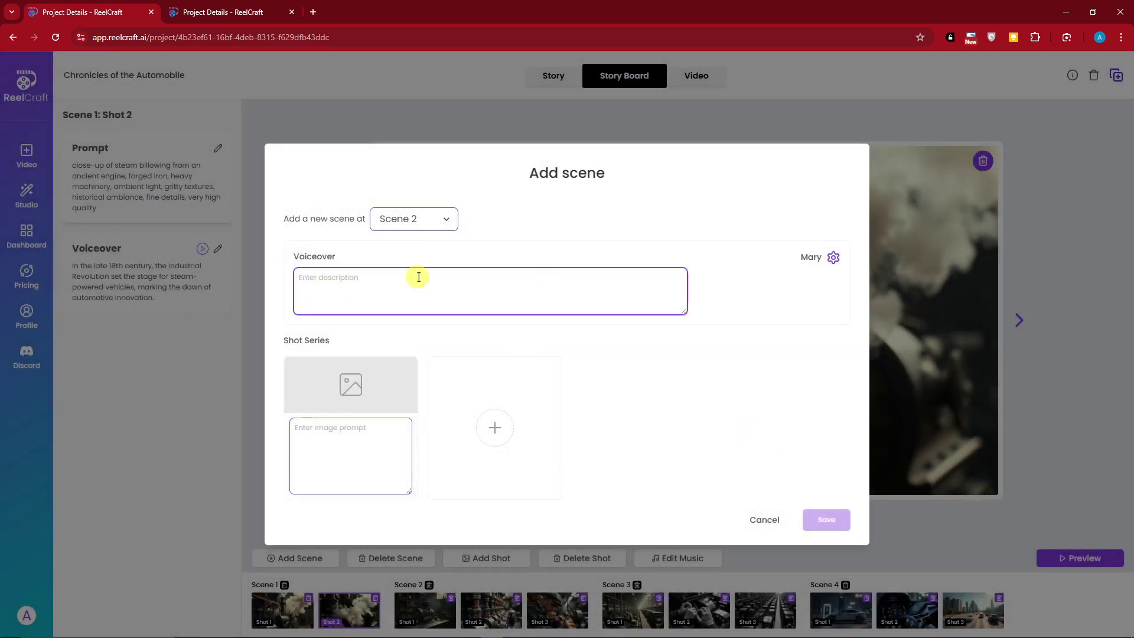
left_click(766, 524)
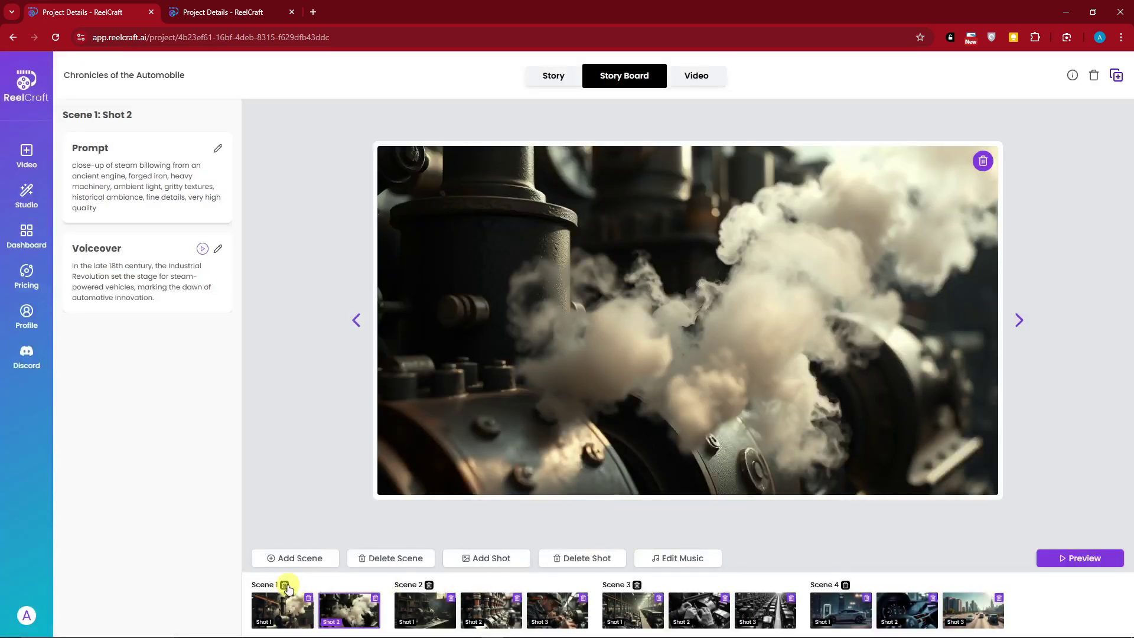
Step: Start adding a shot at Scene 1, Shot 2 and examine the options for creating, selecting and searching for an image
left_click(484, 560)
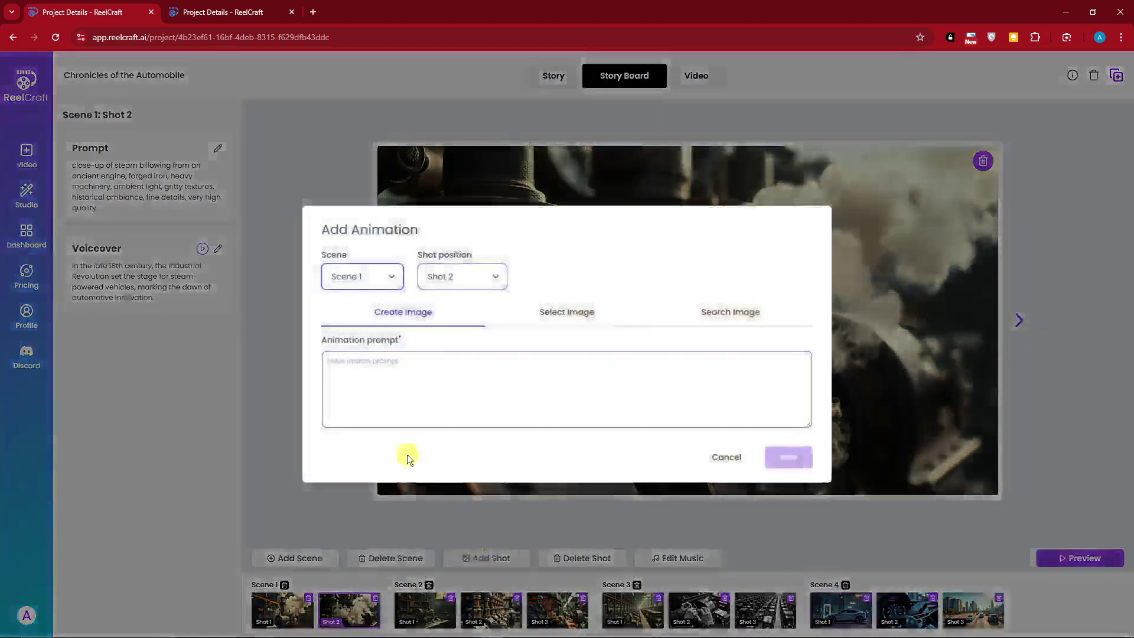
left_click(407, 361)
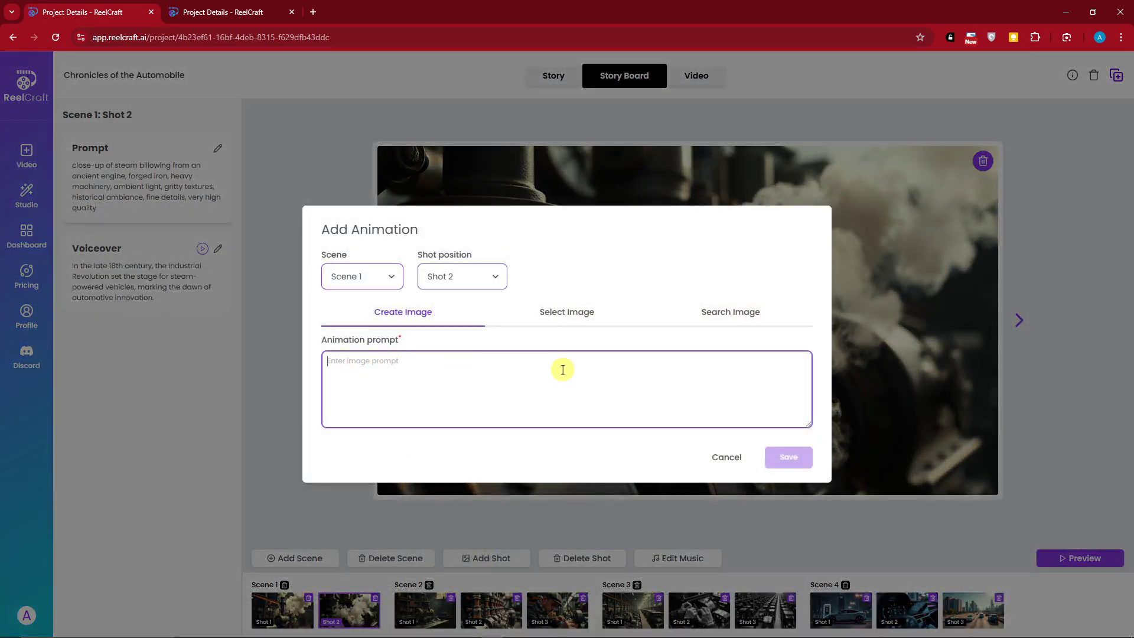
left_click(550, 319)
left_click(759, 306)
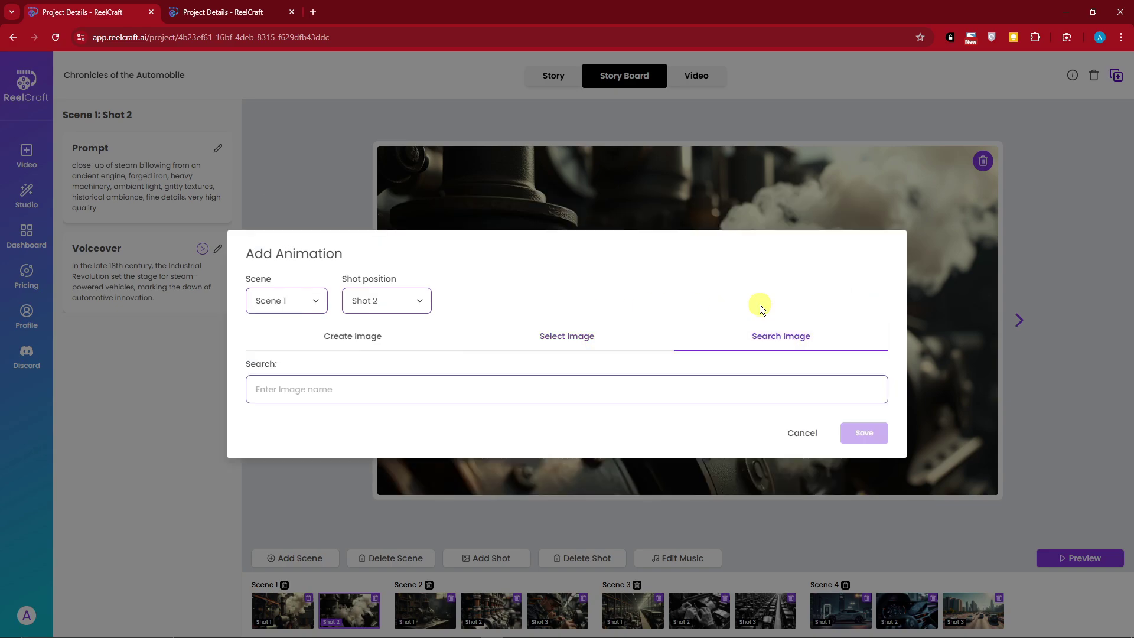
left_click(640, 384)
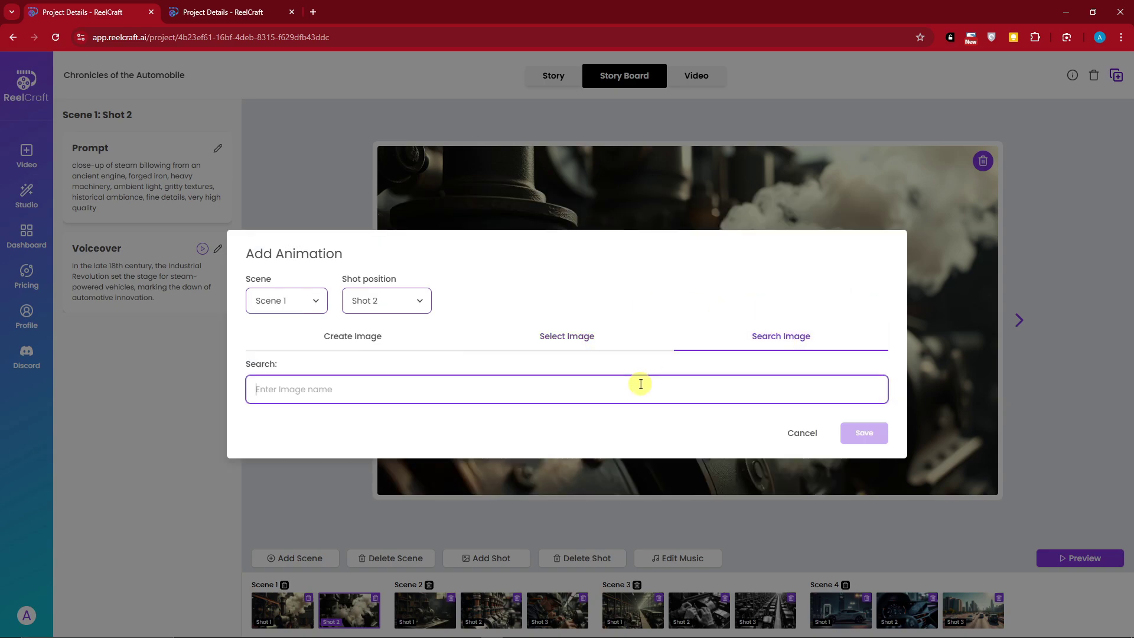
Step: Upload the brown boot image "Unnamed design_4" from Downloads and save it as Scene 1, Shot 2
left_click(582, 337)
left_click(534, 416)
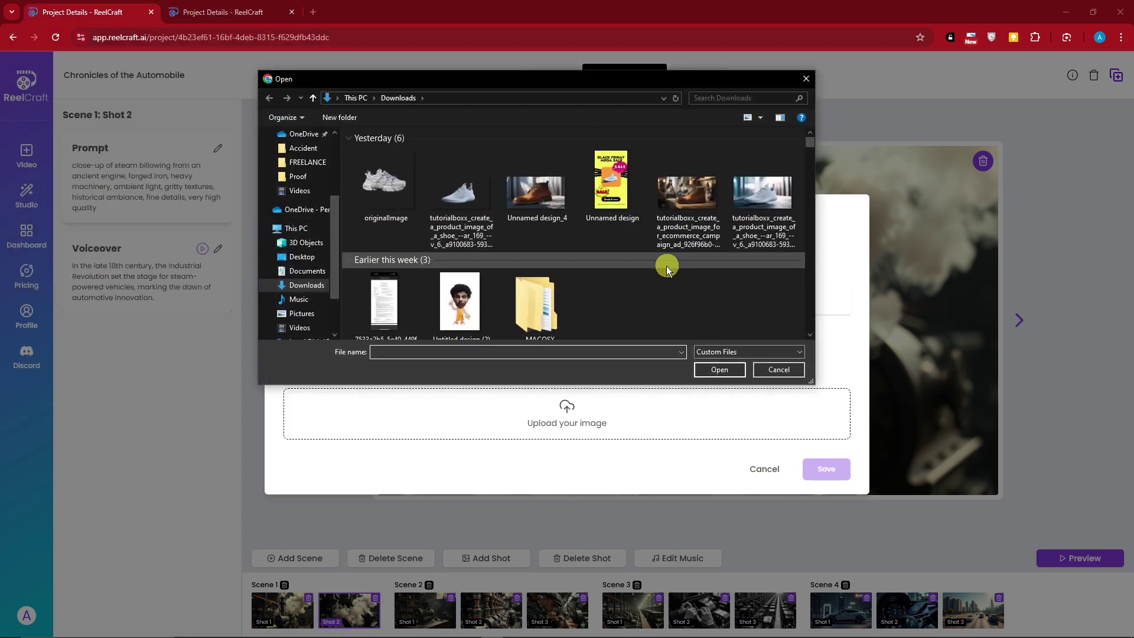
left_click(550, 208)
double_click(550, 208)
left_click(1074, 579)
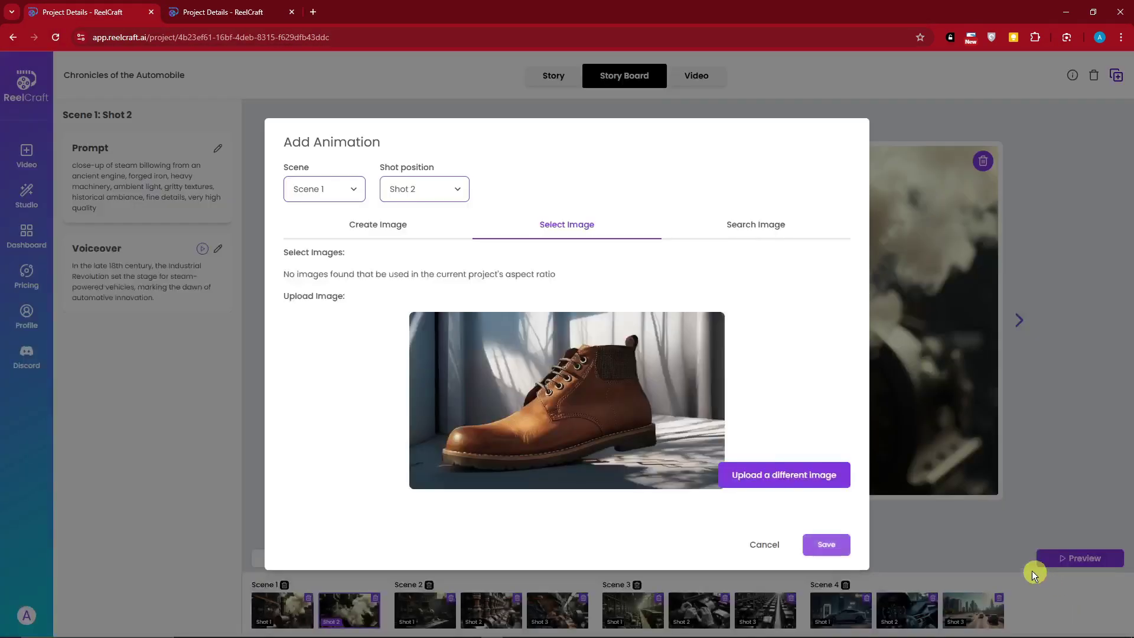
left_click(827, 543)
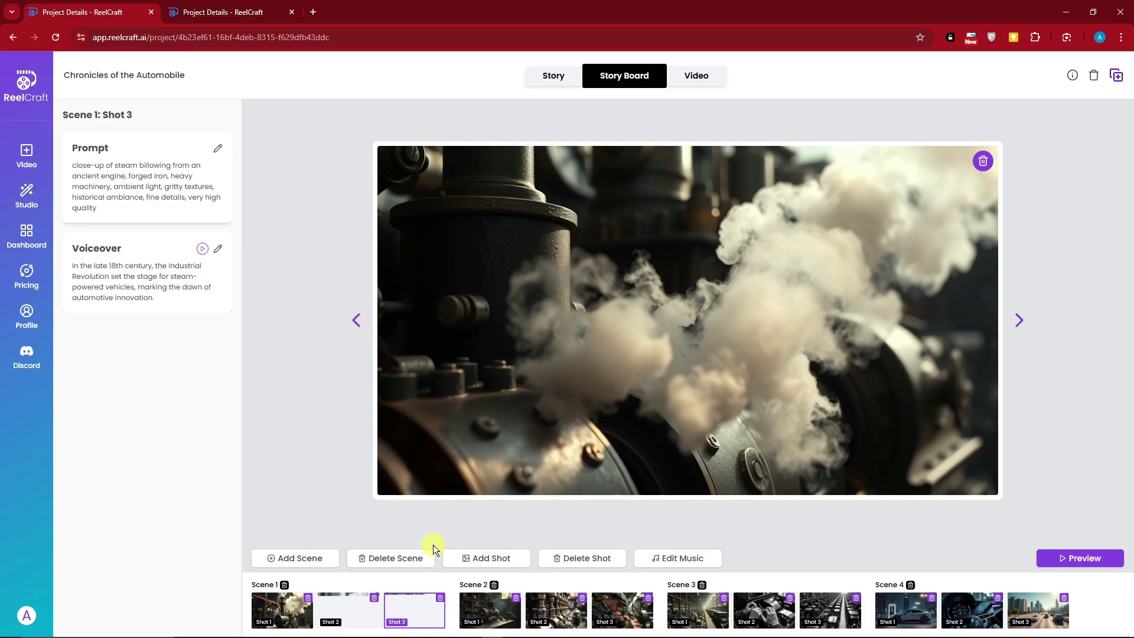
Step: Review the boot image in Scene 1, delete that shot, and look through the neighbouring shots
left_click(346, 616)
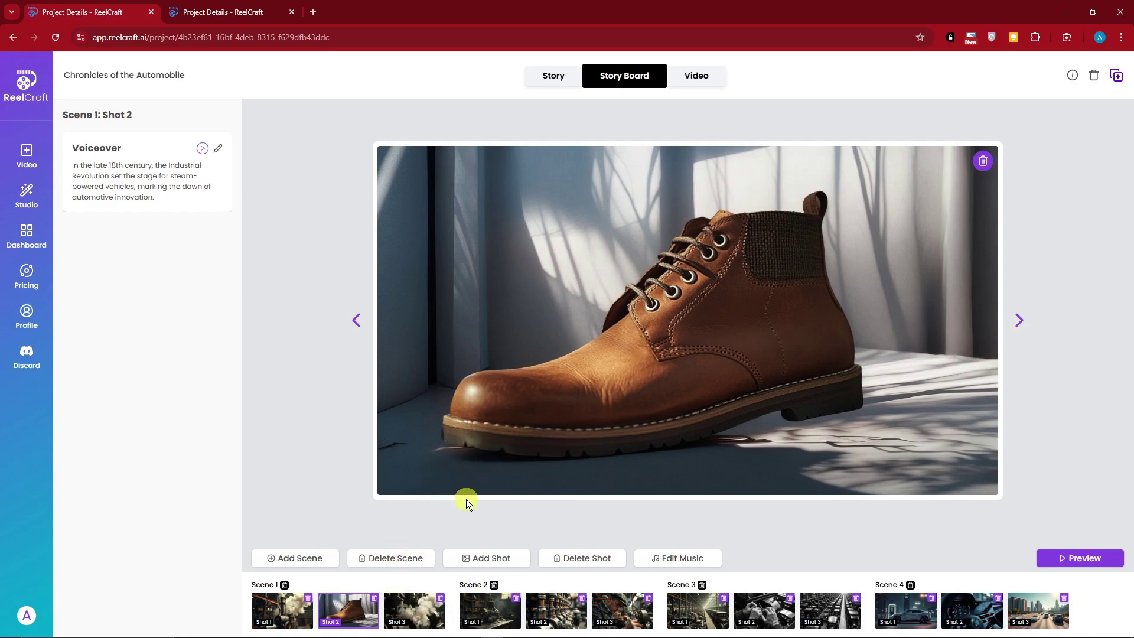
left_click(286, 609)
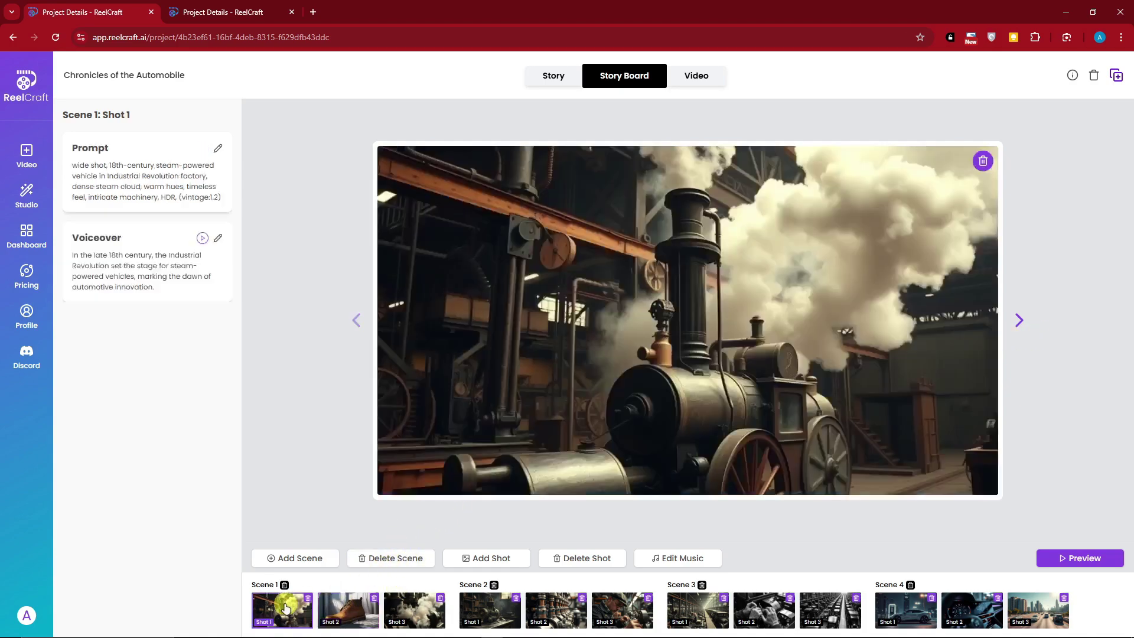
left_click(356, 614)
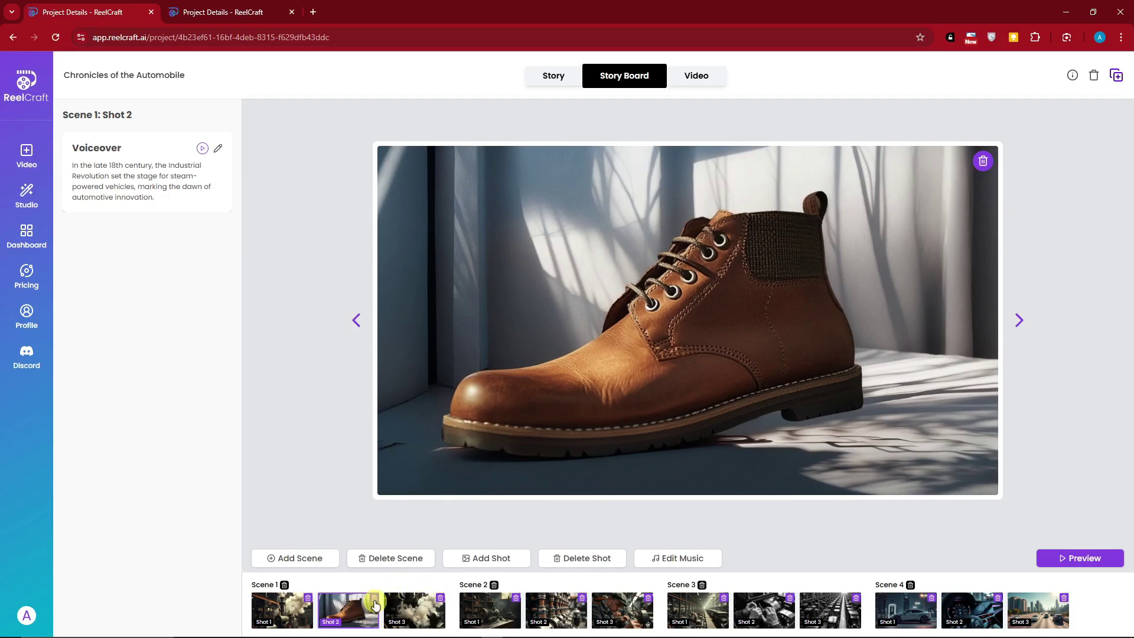
left_click(375, 599)
left_click(609, 386)
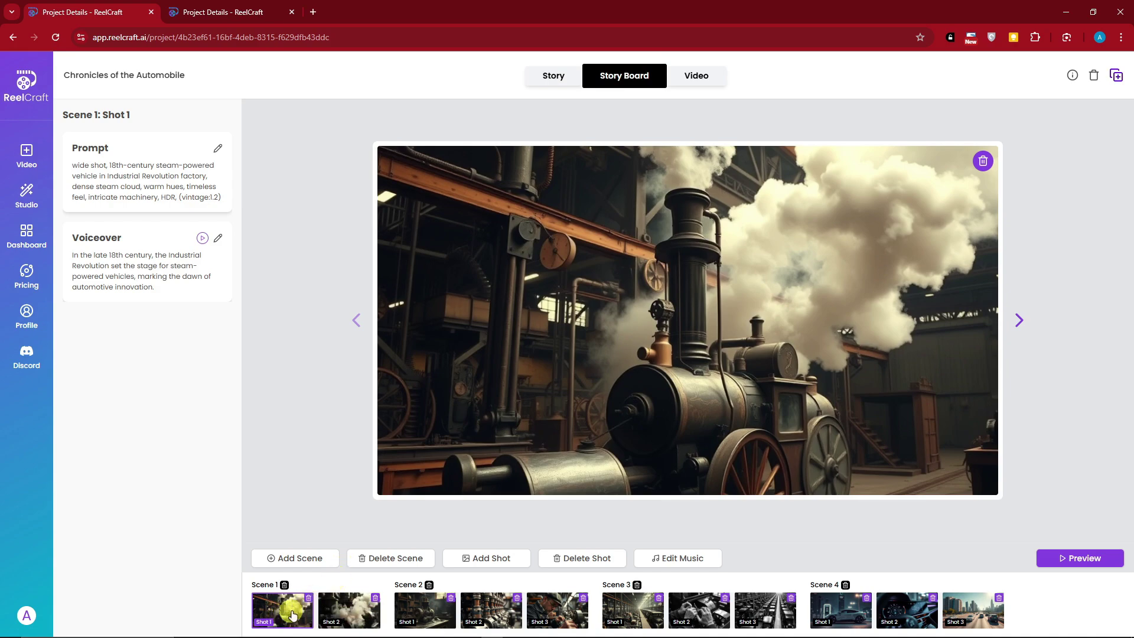
left_click(342, 607)
left_click(405, 606)
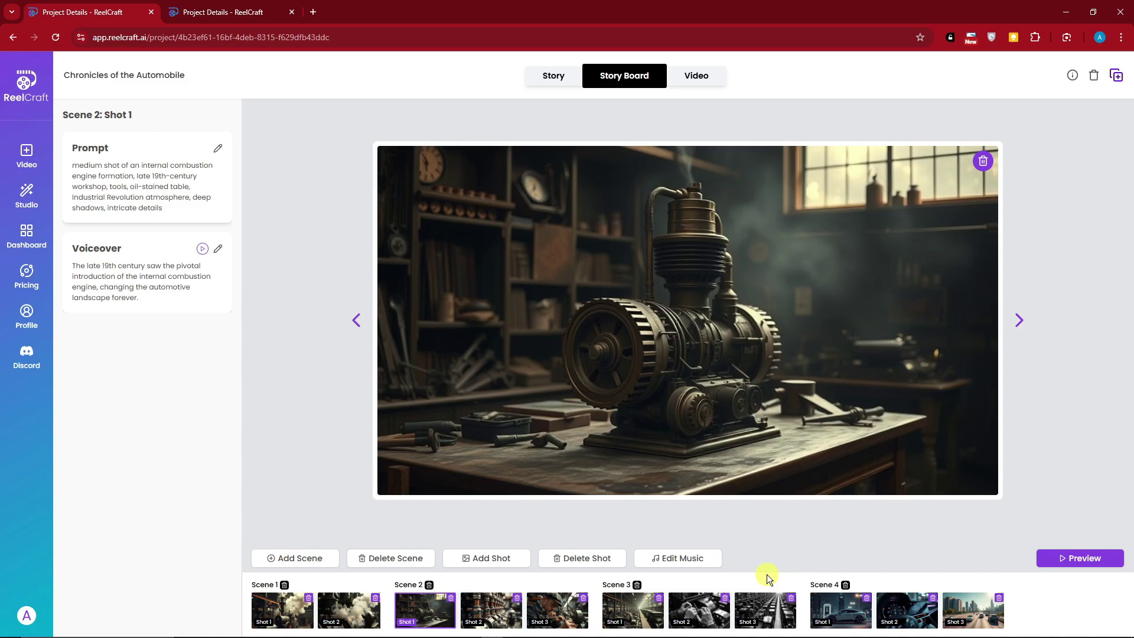
Step: Preview the Upbeat background music, examine the option for no background music, and leave the music settings without saving
left_click(670, 559)
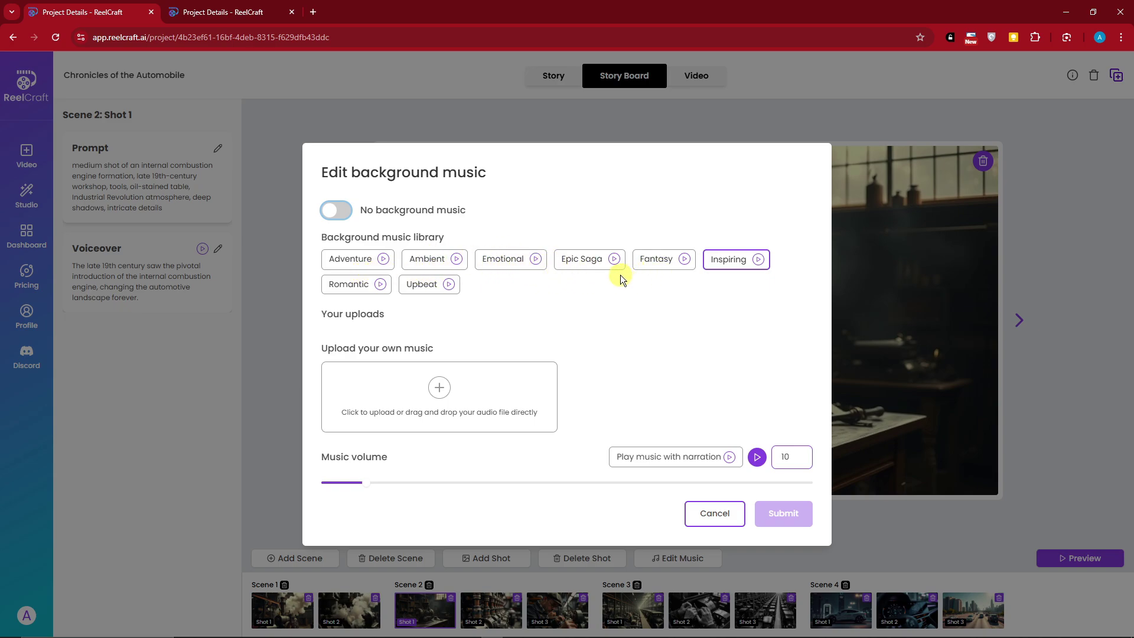
left_click(449, 284)
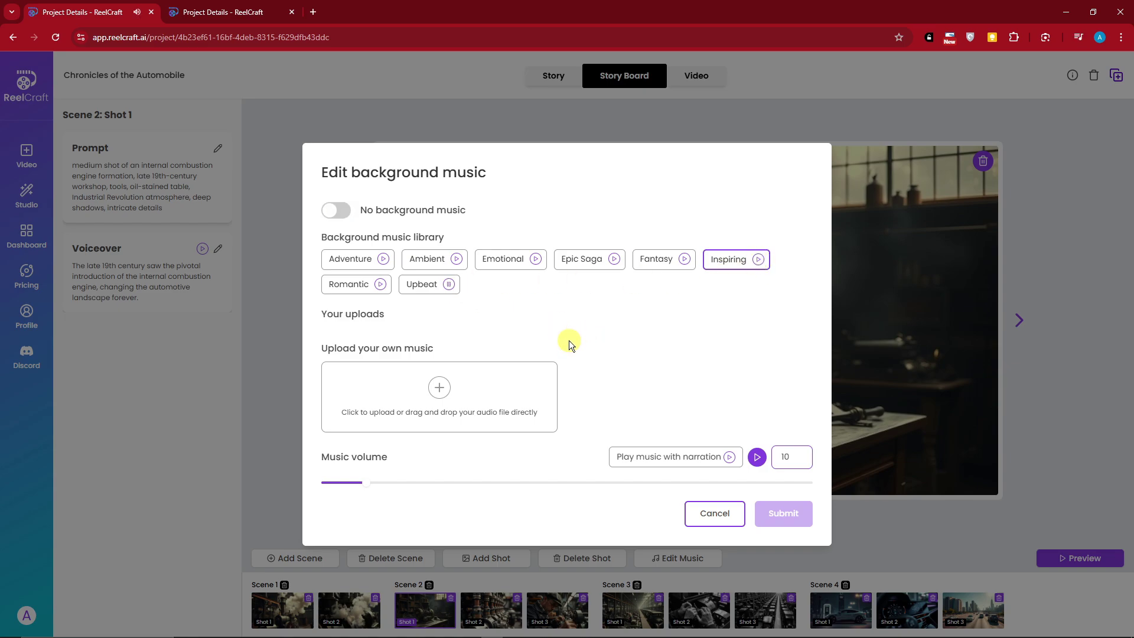
left_click(449, 285)
left_click(338, 214)
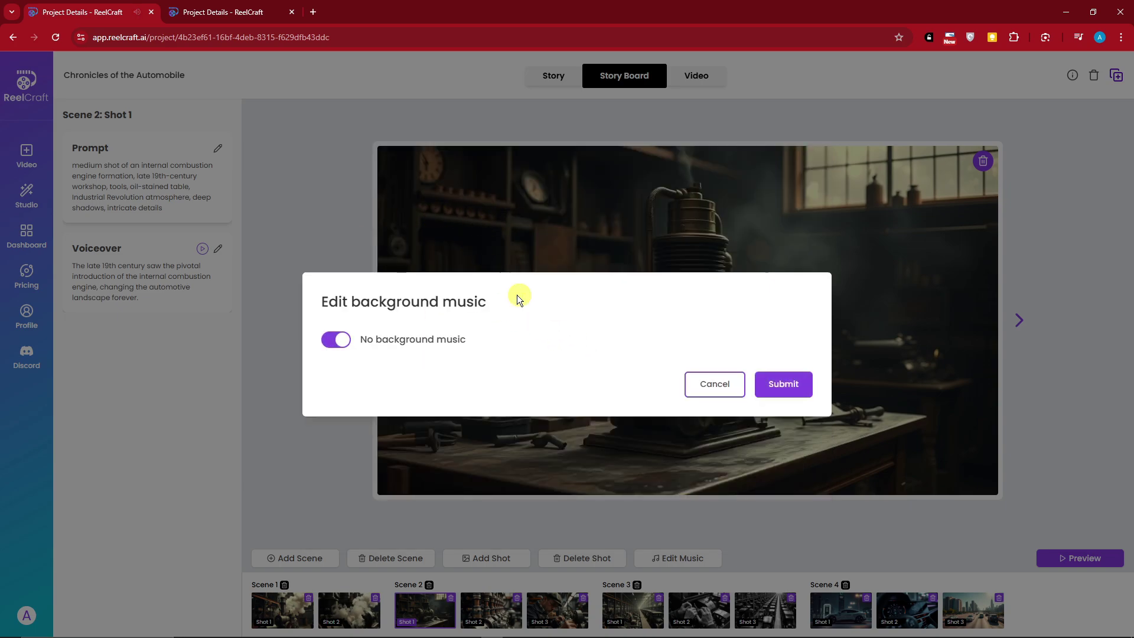
left_click(333, 338)
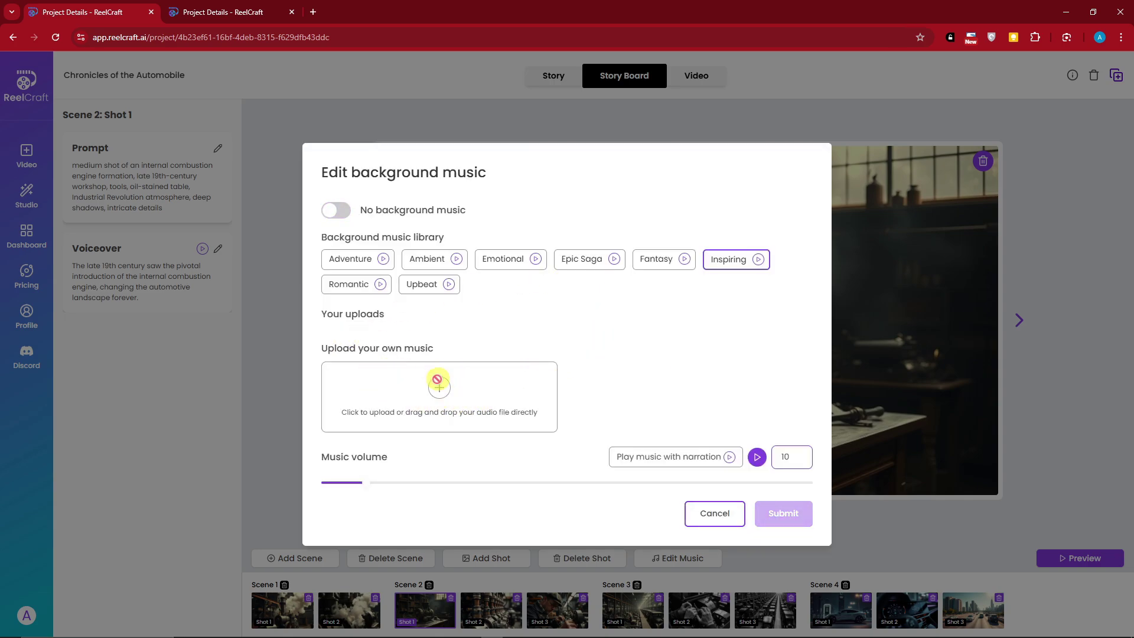
left_click(716, 513)
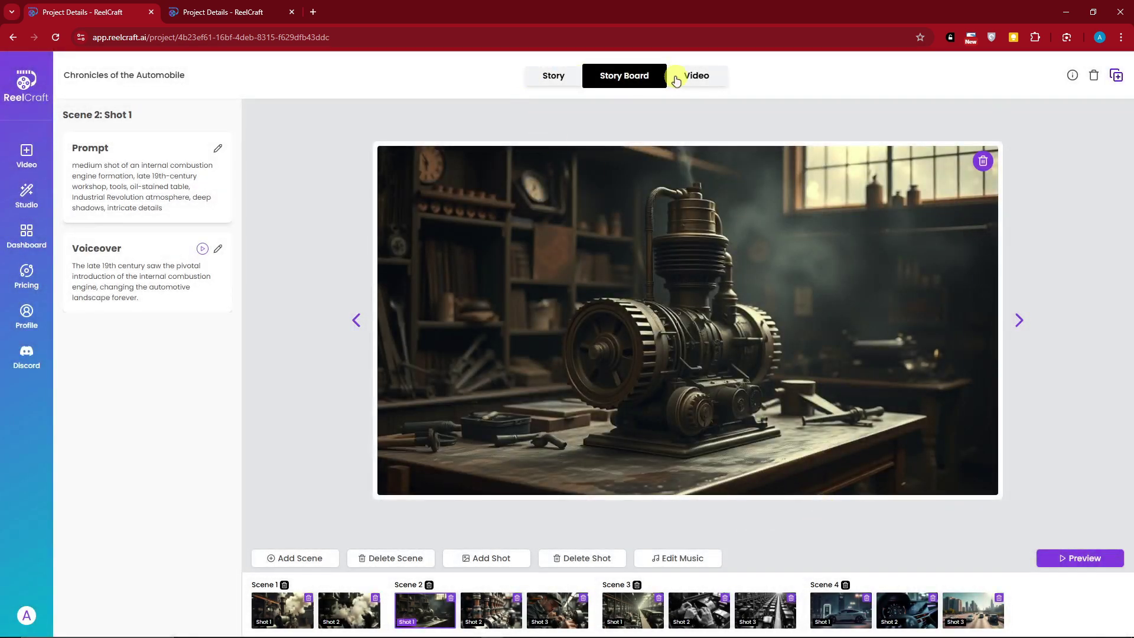
Step: Try to generate the finished video from the project's video view, and decline the subscription request
left_click(558, 78)
left_click(690, 78)
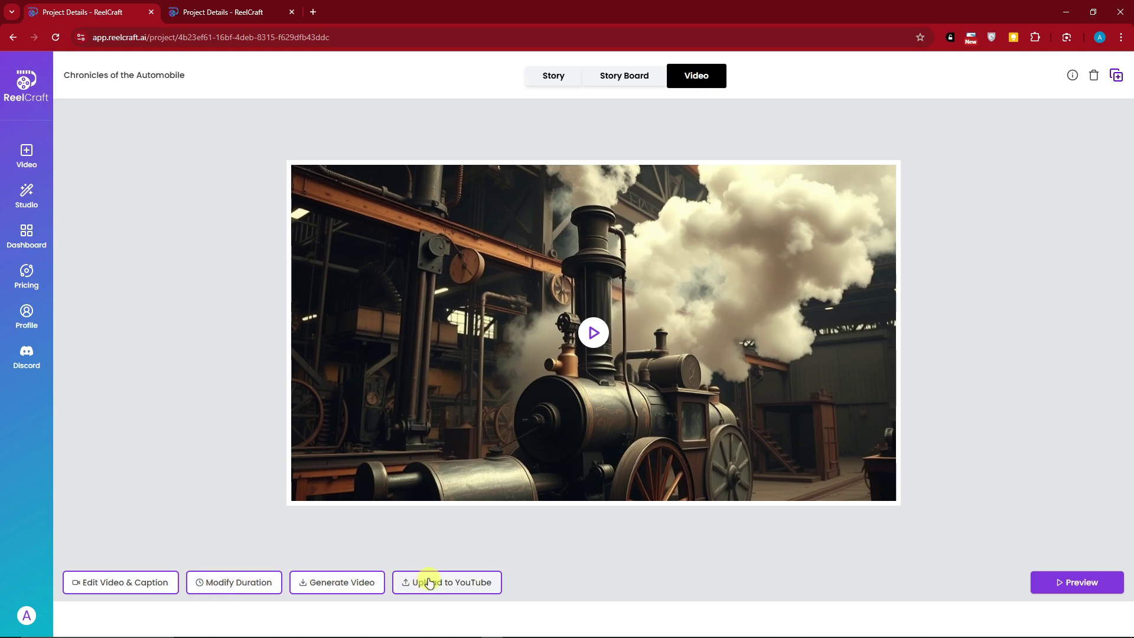
left_click(367, 583)
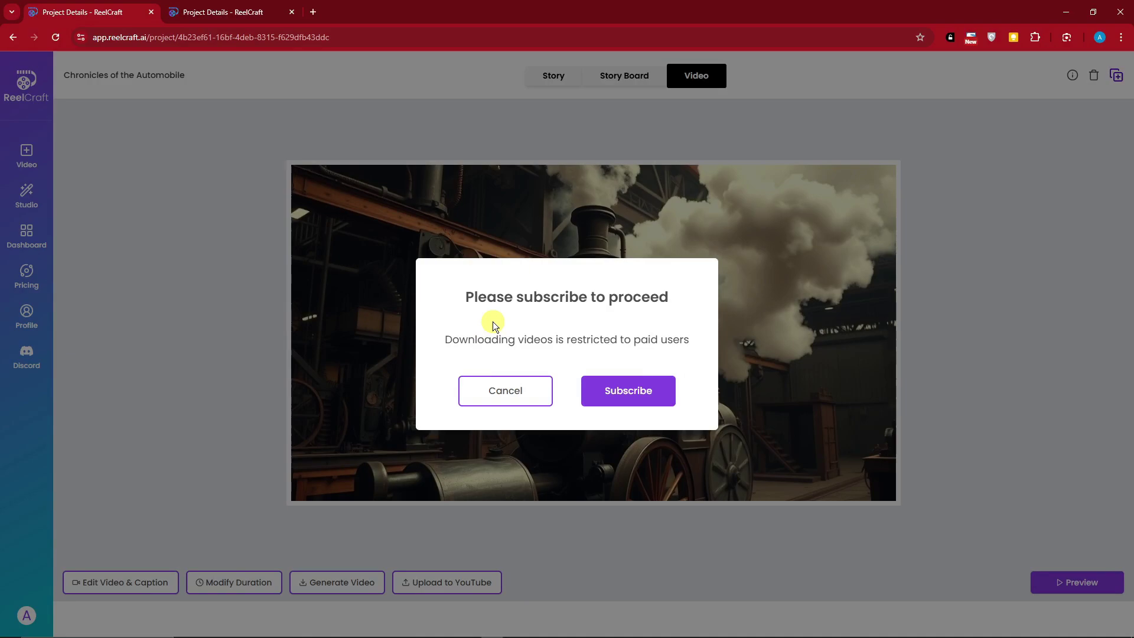
left_click_drag(445, 340, 700, 341)
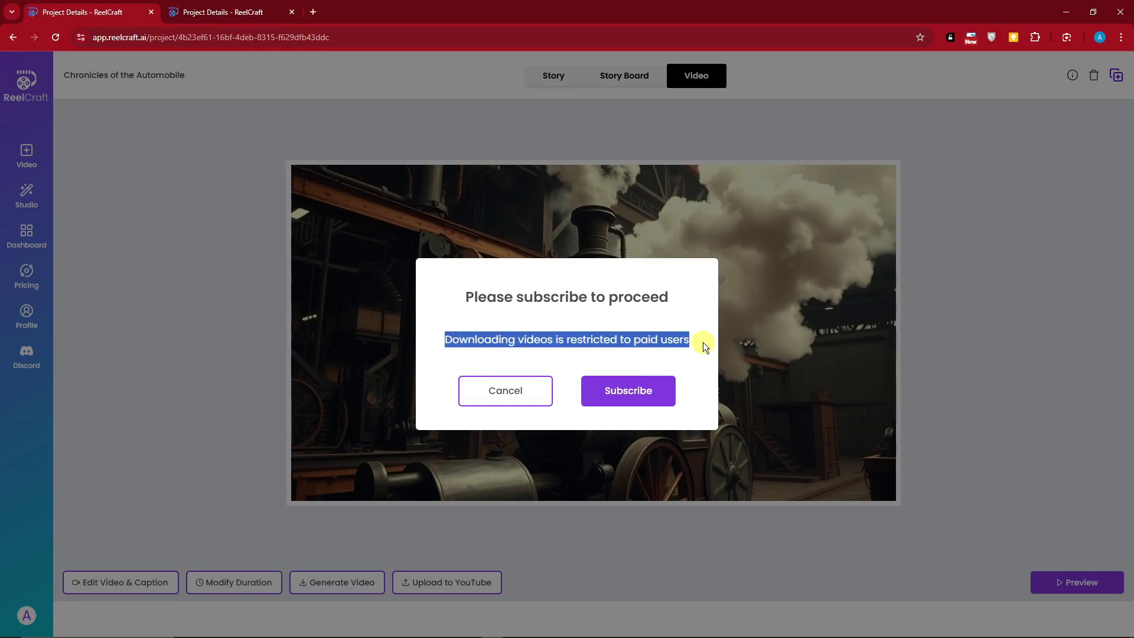
left_click(527, 392)
Step: Try to open the video and caption editor for the project, and dismiss the notice
left_click(146, 585)
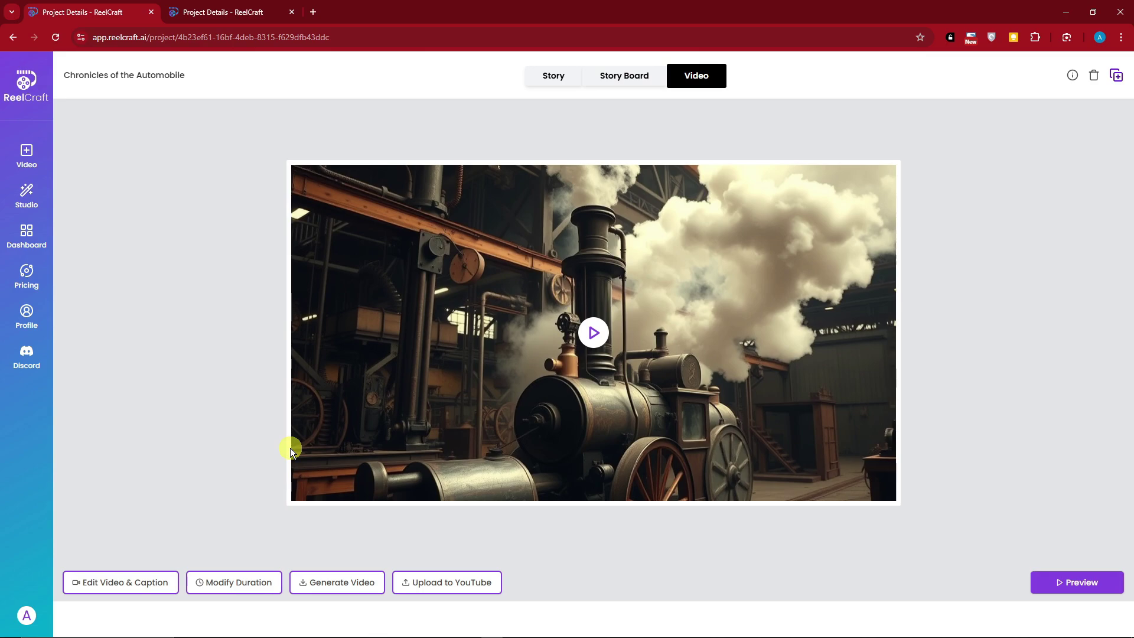
left_click(147, 581)
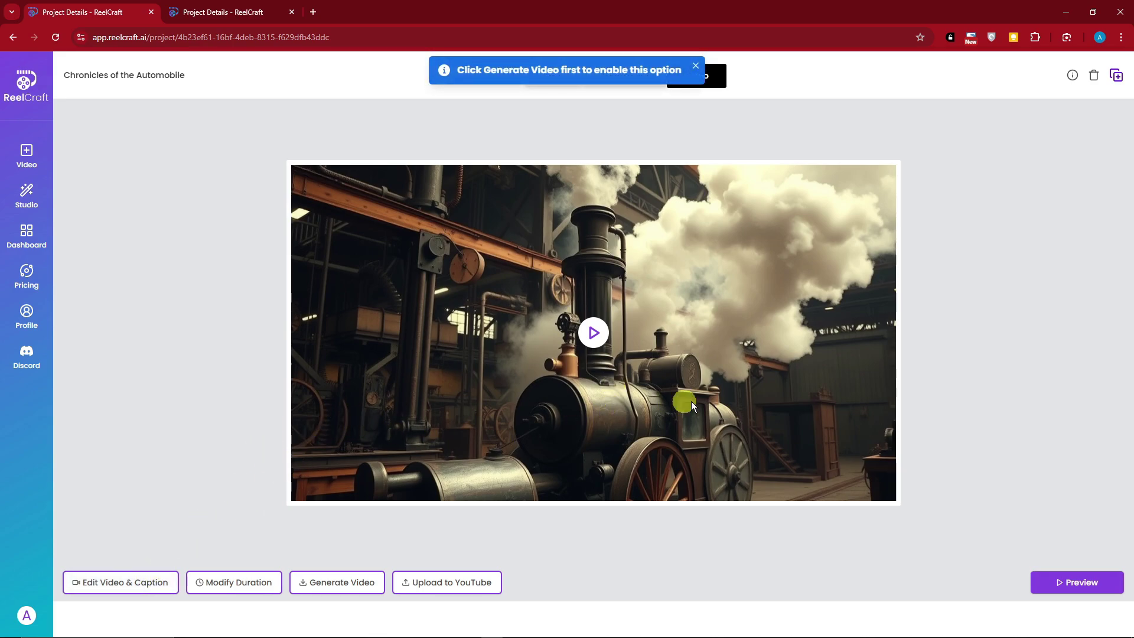
left_click(696, 66)
Step: Review the project's storyboard, full story text and video view
left_click(630, 85)
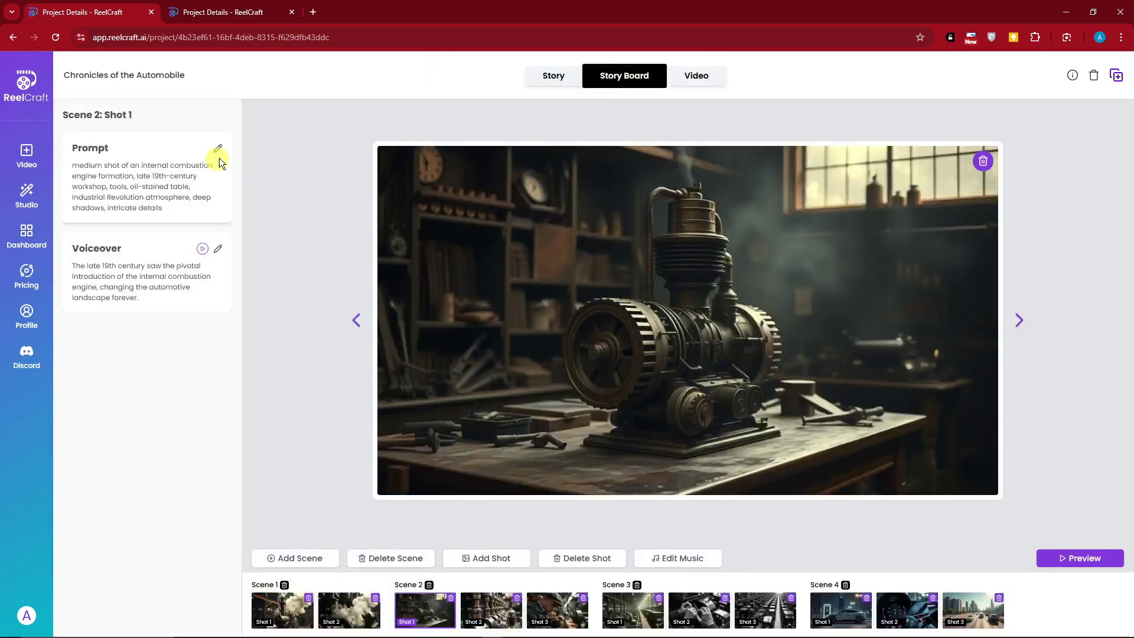
left_click(553, 83)
left_click_drag(314, 162, 506, 222)
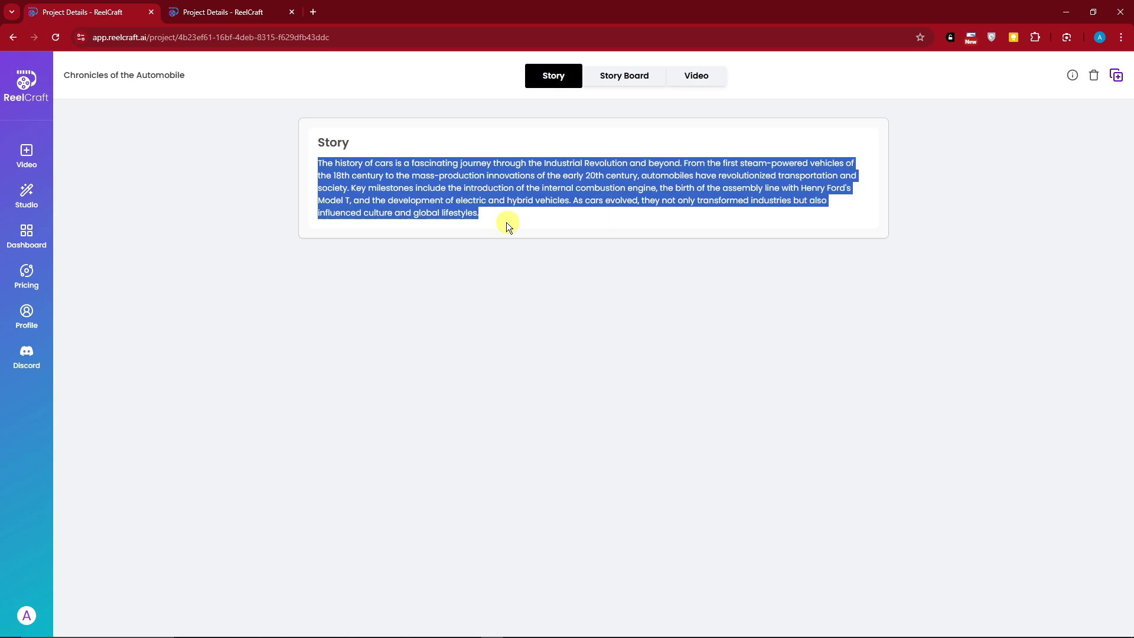
left_click(505, 222)
left_click(697, 75)
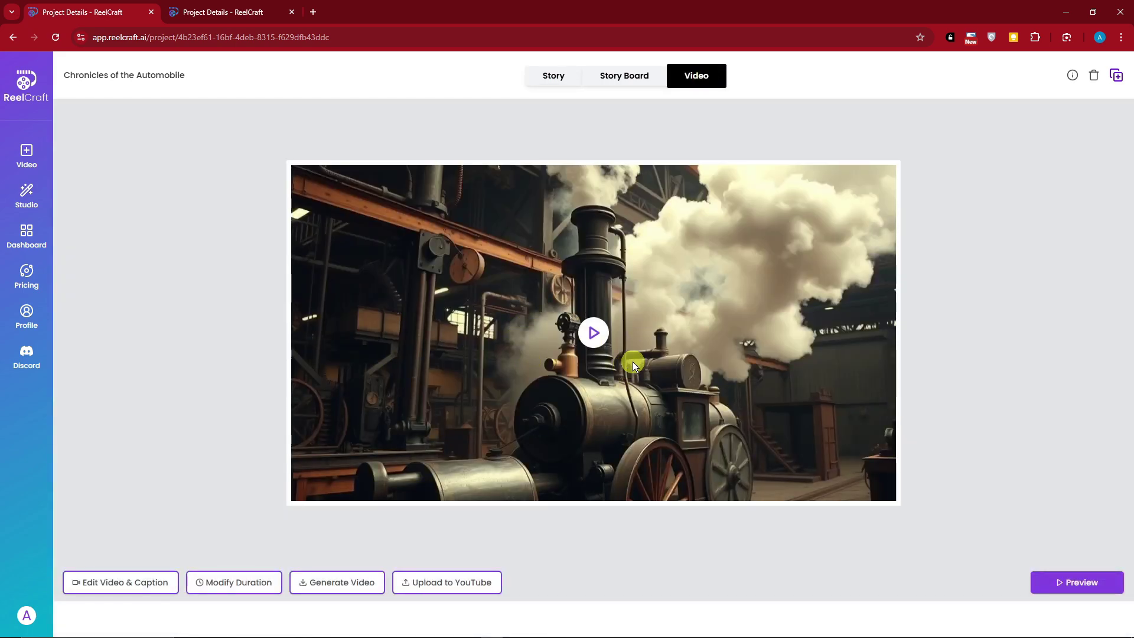
left_click(619, 80)
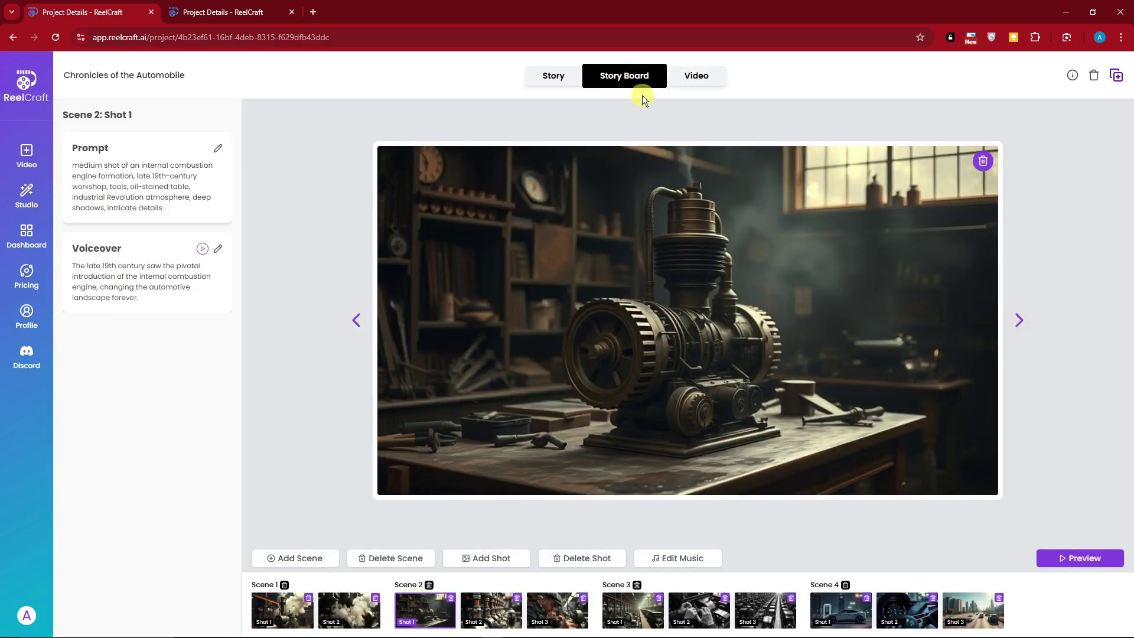
left_click(565, 77)
left_click(679, 73)
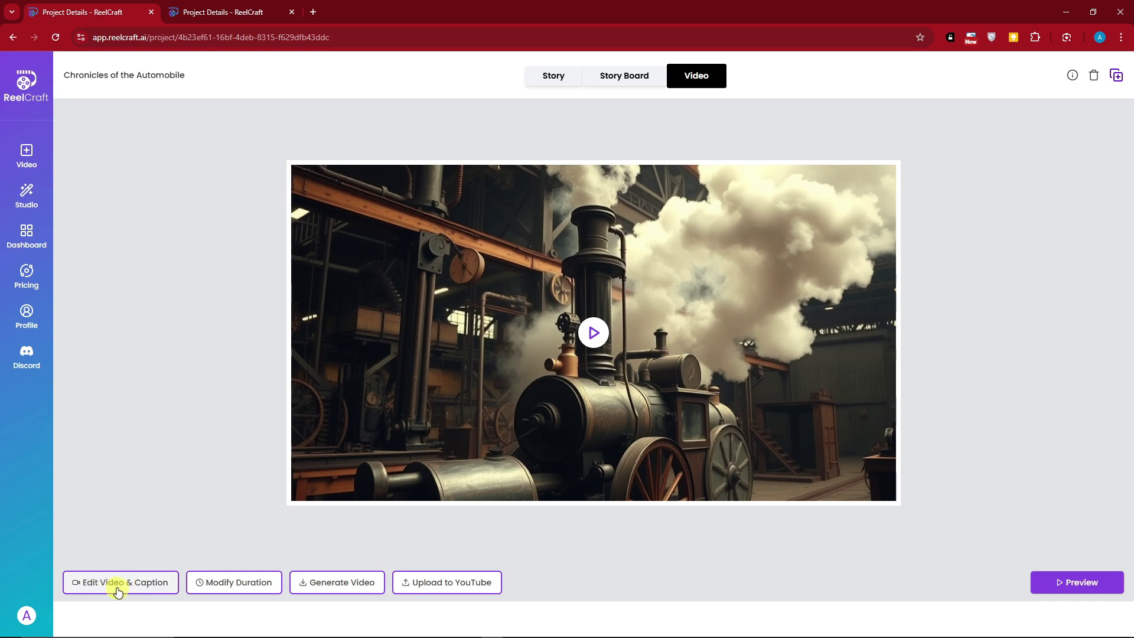
Step: Try again to generate the video and to edit its captions, dismissing both notices
left_click(340, 585)
left_click(527, 387)
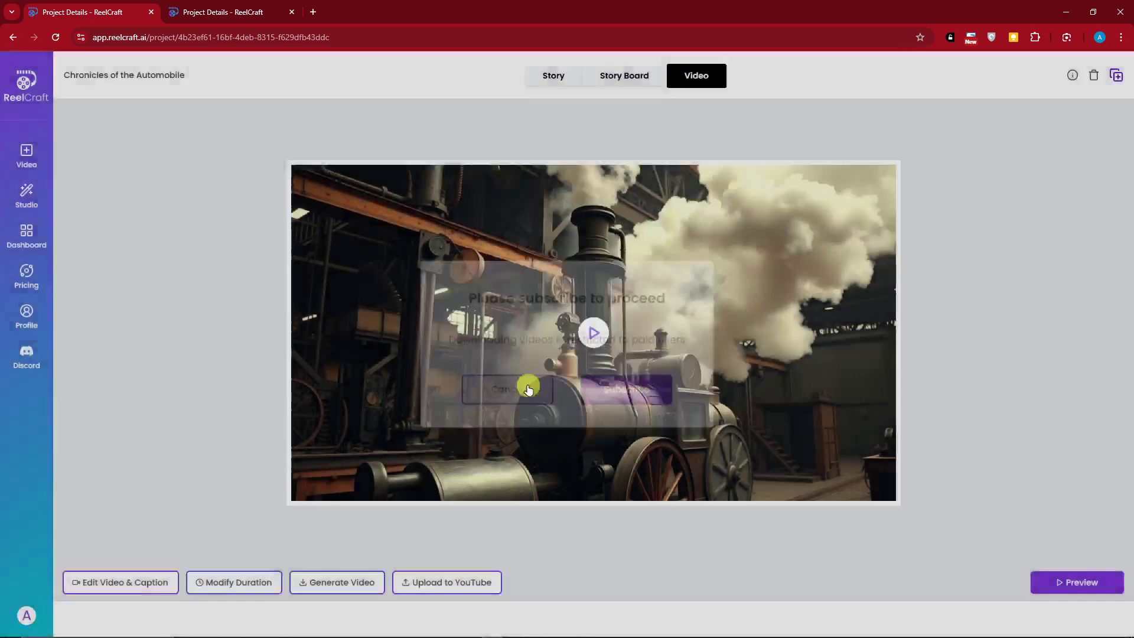
left_click(115, 584)
left_click_drag(456, 70, 697, 71)
left_click(697, 68)
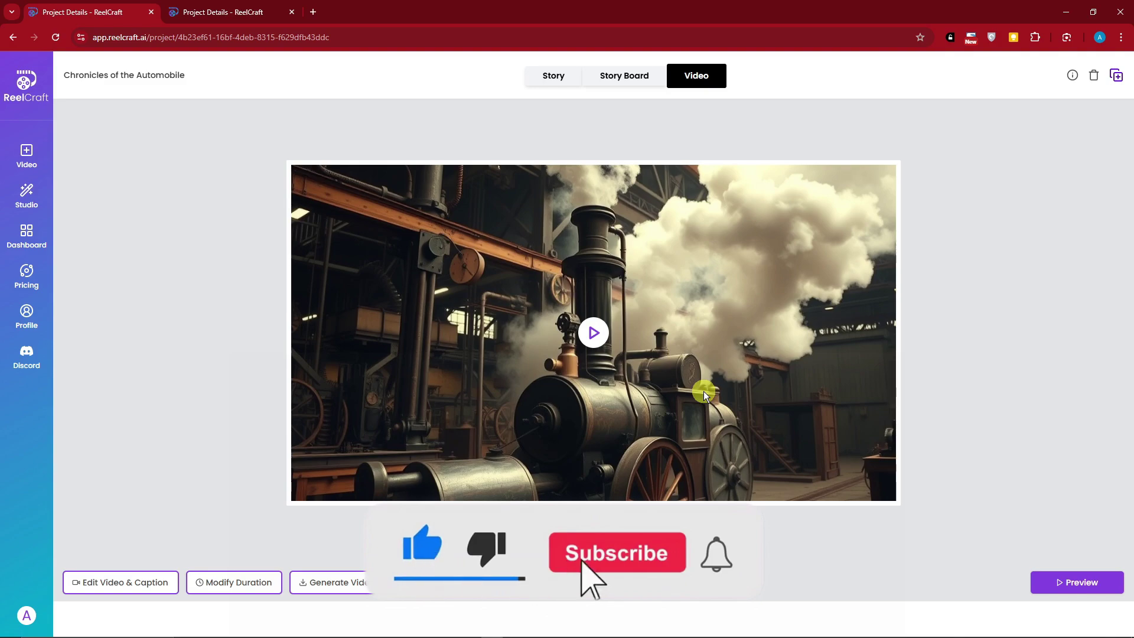